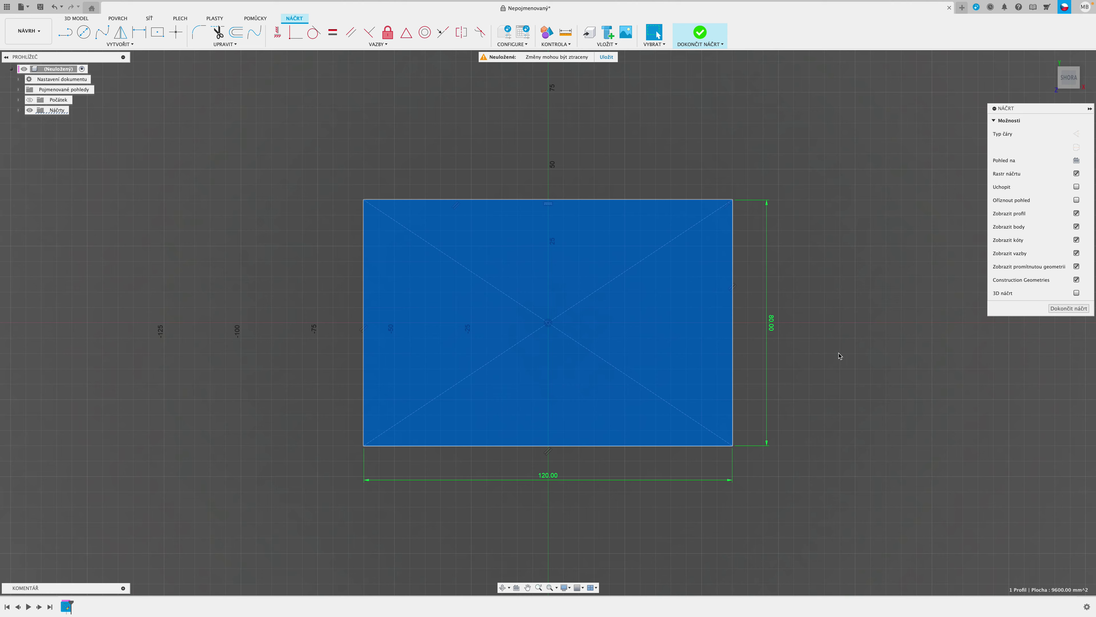
Step: Extrude the 120 × 80 mm rectangle profile 100 mm to one side as a new body
click(76, 18)
click(83, 32)
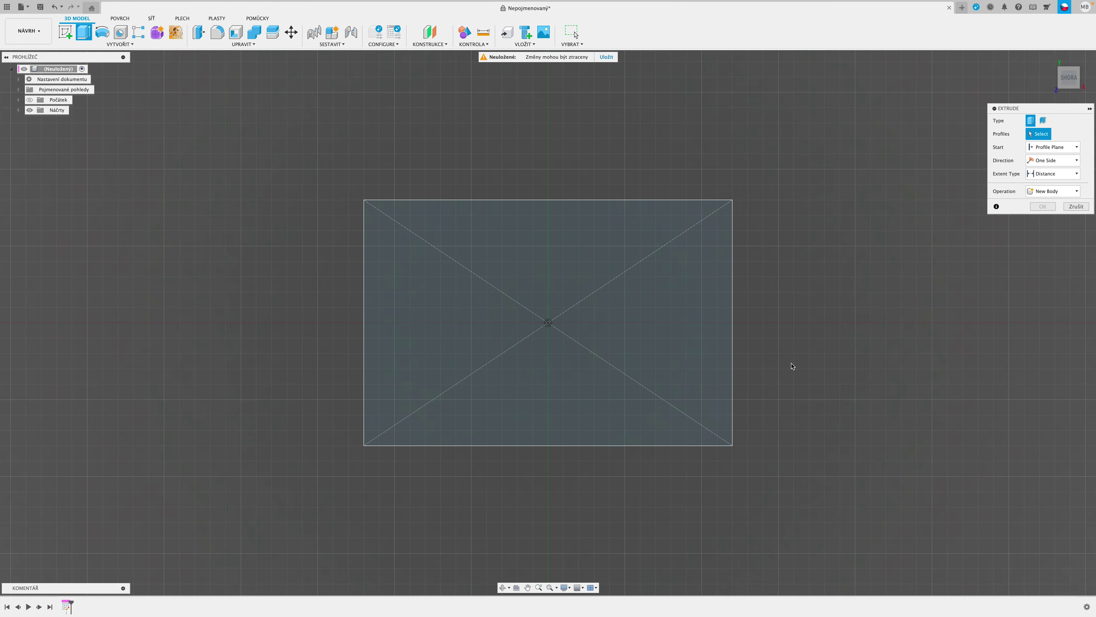
shift+middle_drag(787, 357, 761, 326)
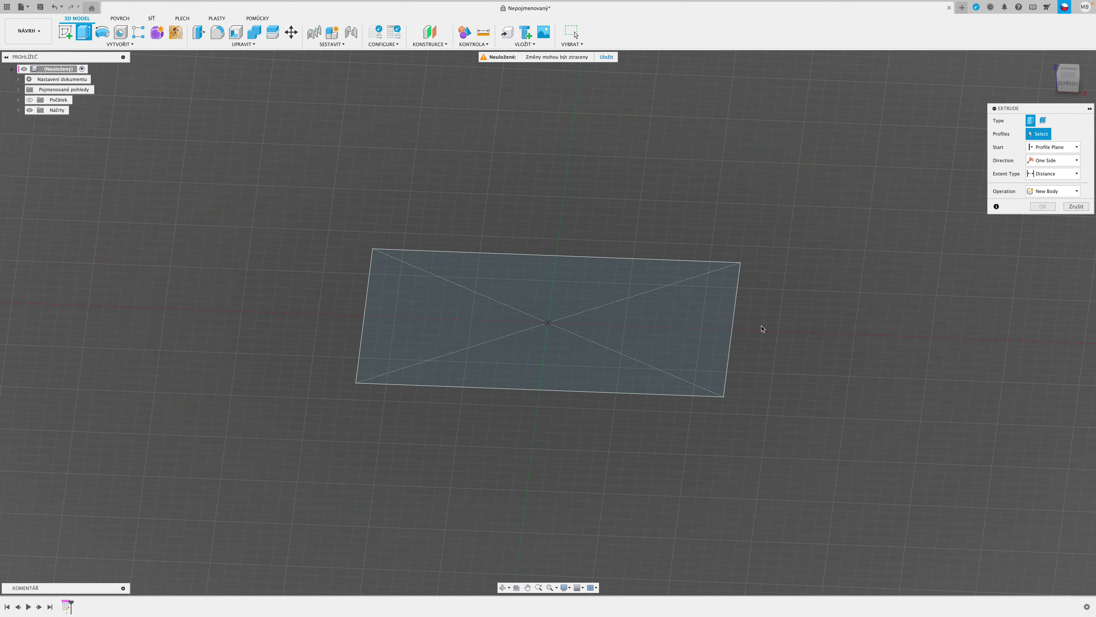
click(690, 336)
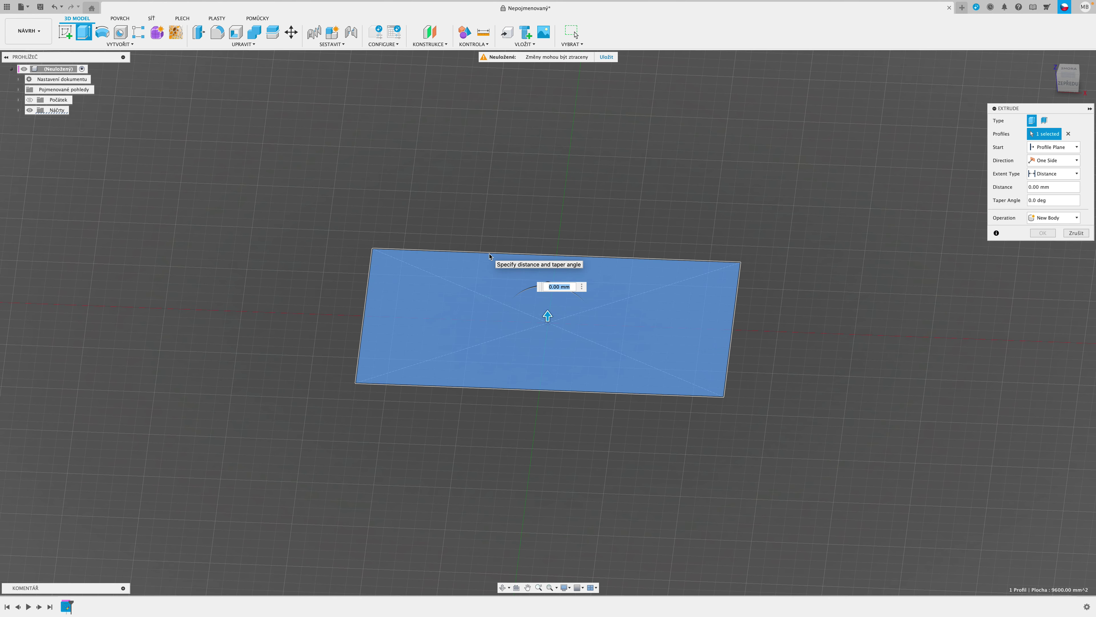
text(11)
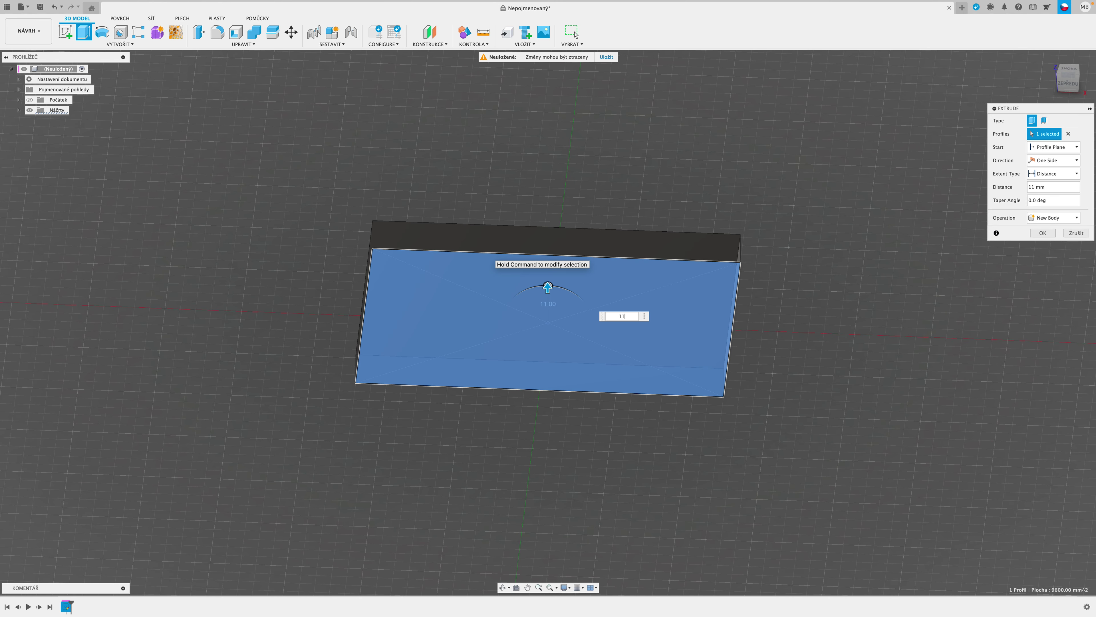
text(00)
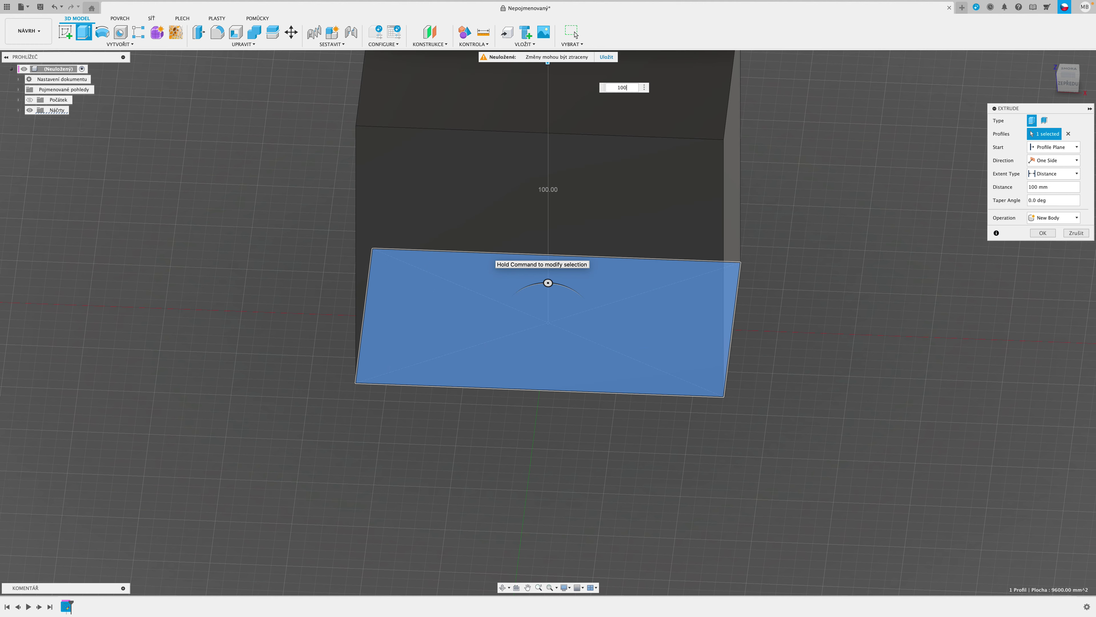
key(Return)
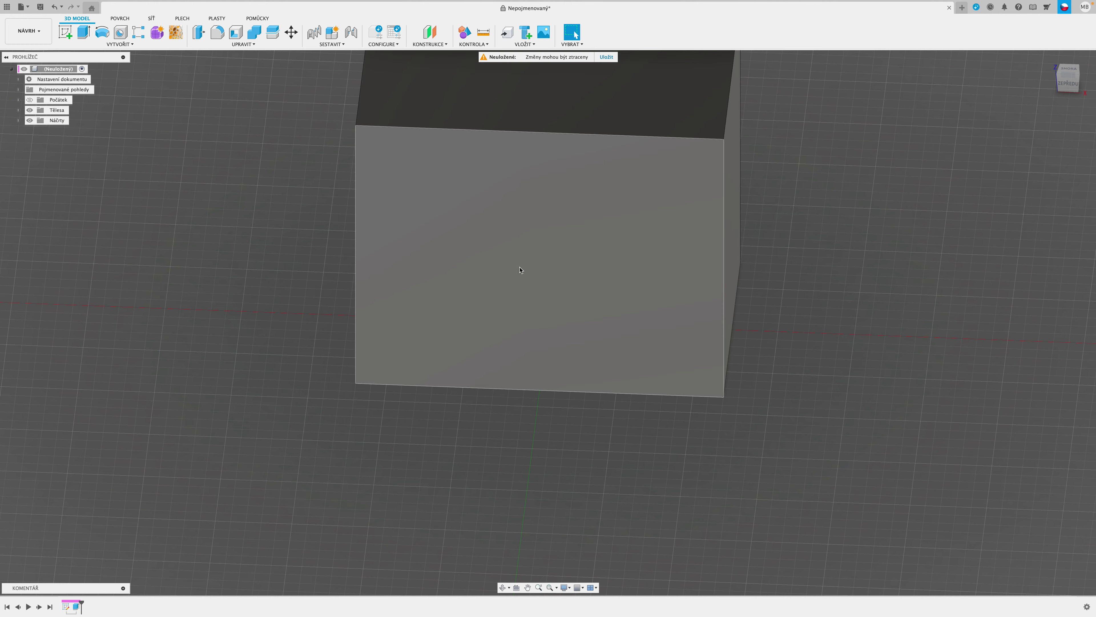
Step: Examine the extruded block from the front and from above
shift+middle_drag(764, 220, 807, 398)
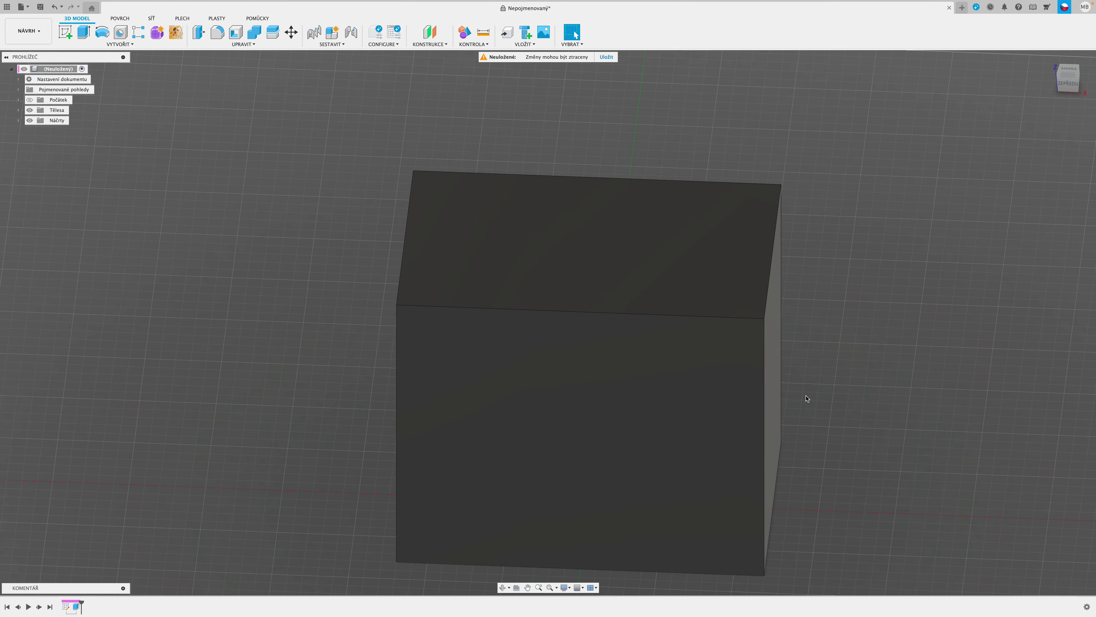
scroll(861, 374, down, 3)
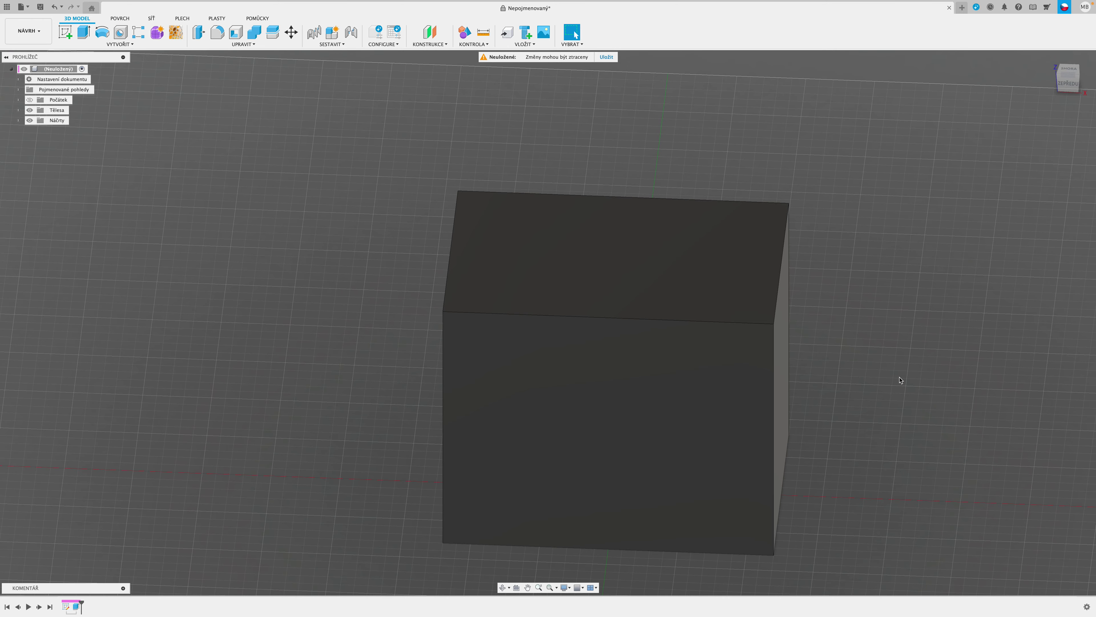
shift+middle_drag(901, 380, 898, 387)
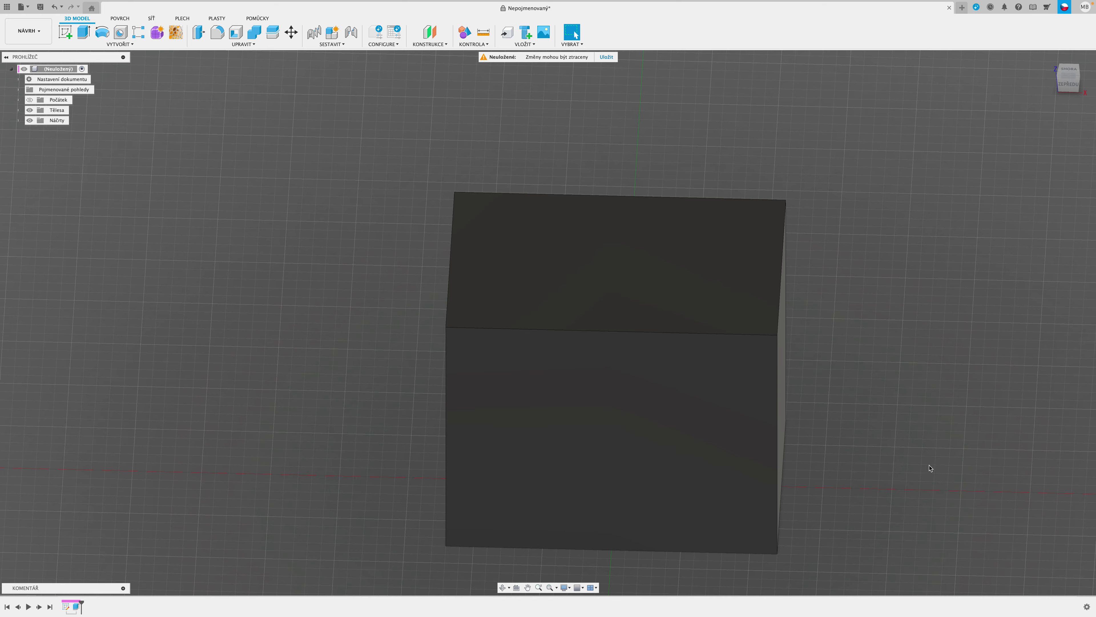
shift+middle_drag(910, 454, 911, 453)
drag(911, 453, 916, 494)
shift+middle_drag(915, 494, 920, 462)
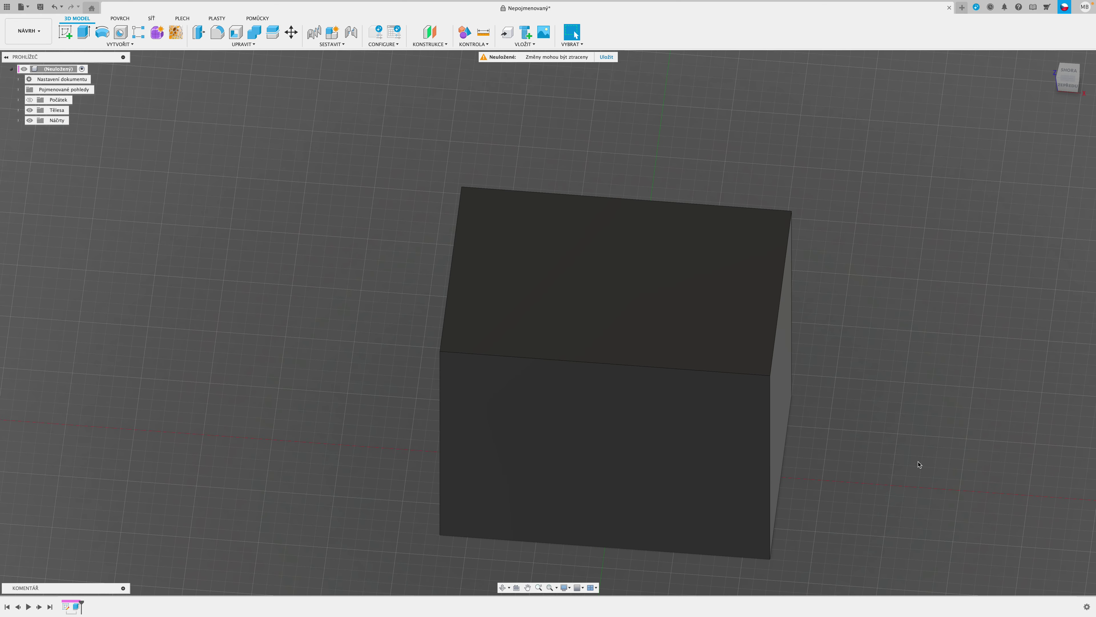
shift+middle_drag(941, 421, 844, 361)
key(Escape)
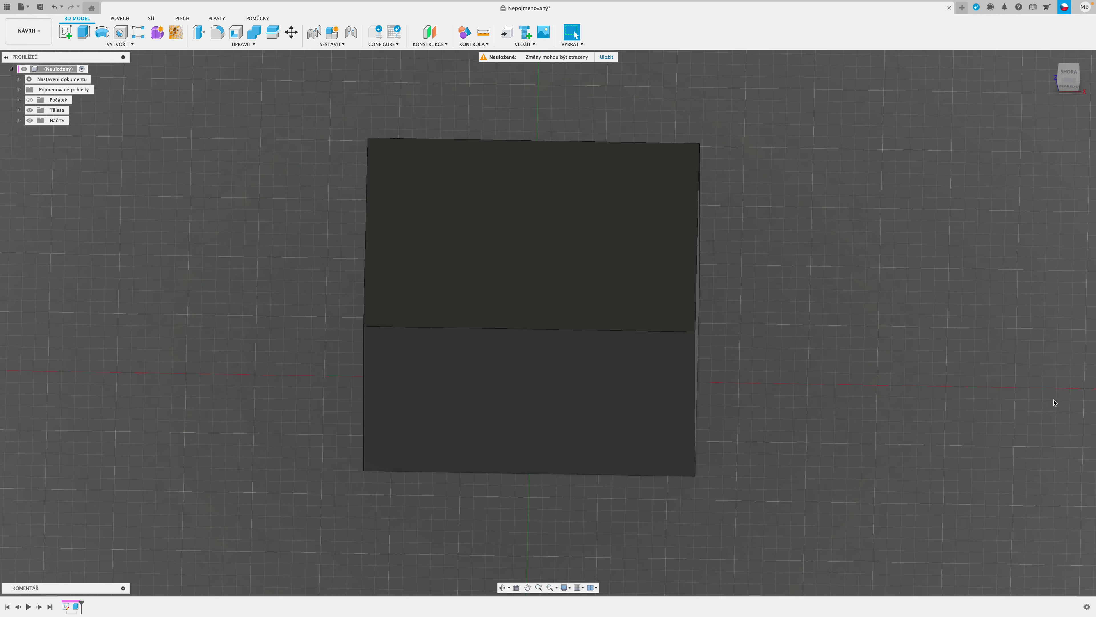
Step: Start a new sketch on the top face of the block
click(525, 229)
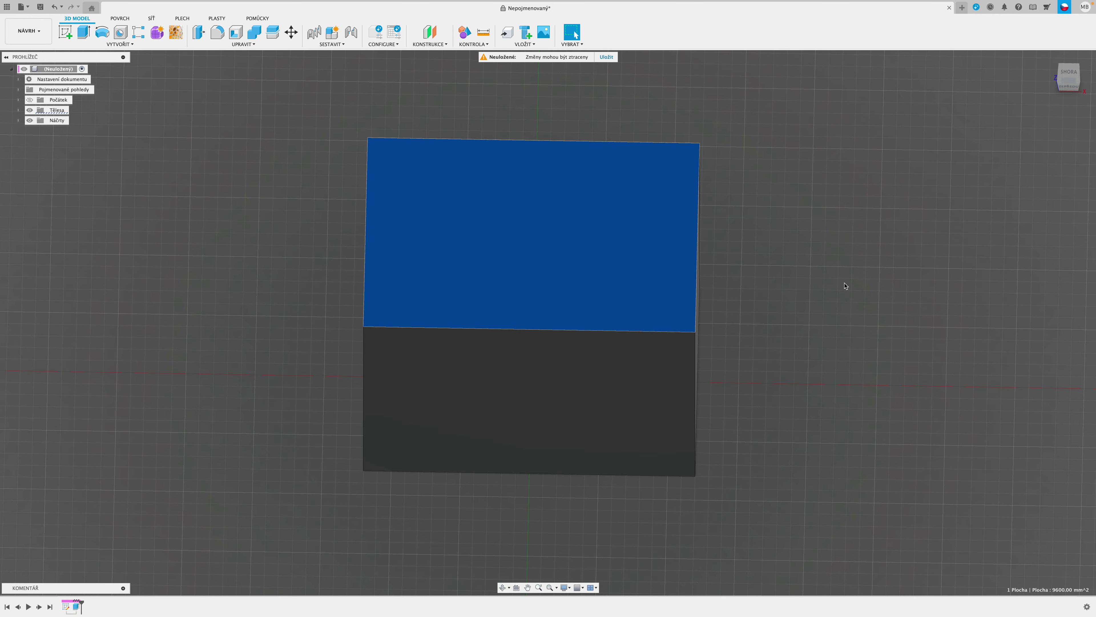
mouse_move(828, 282)
shift+middle_down()
mouse_move(819, 311)
mouse_move(835, 298)
shift+middle_up()
key(Escape)
click(1062, 74)
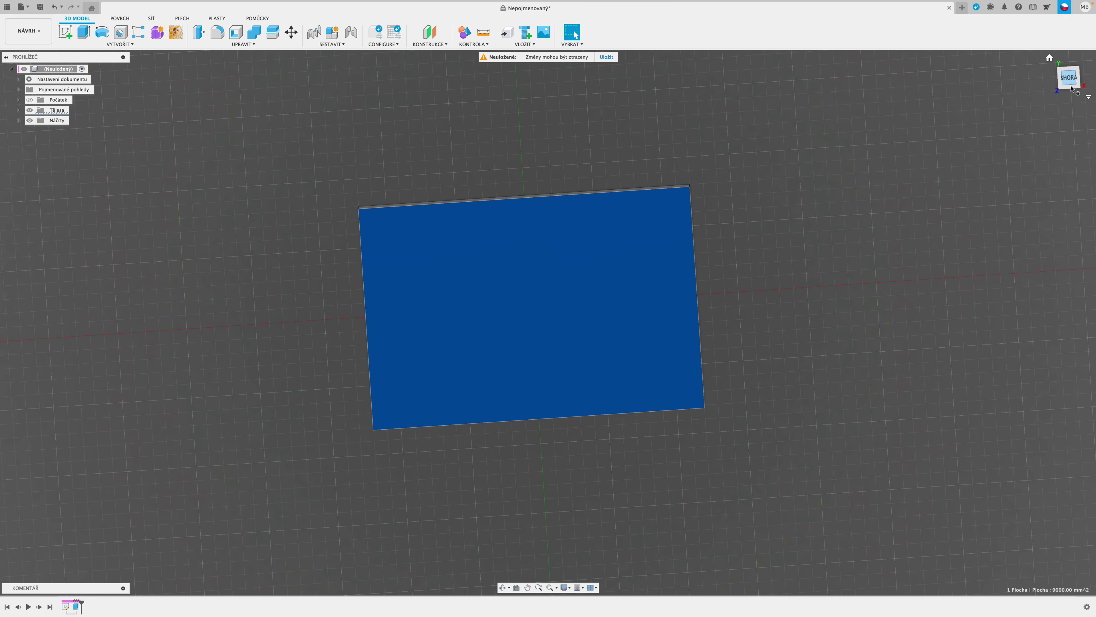
click(65, 32)
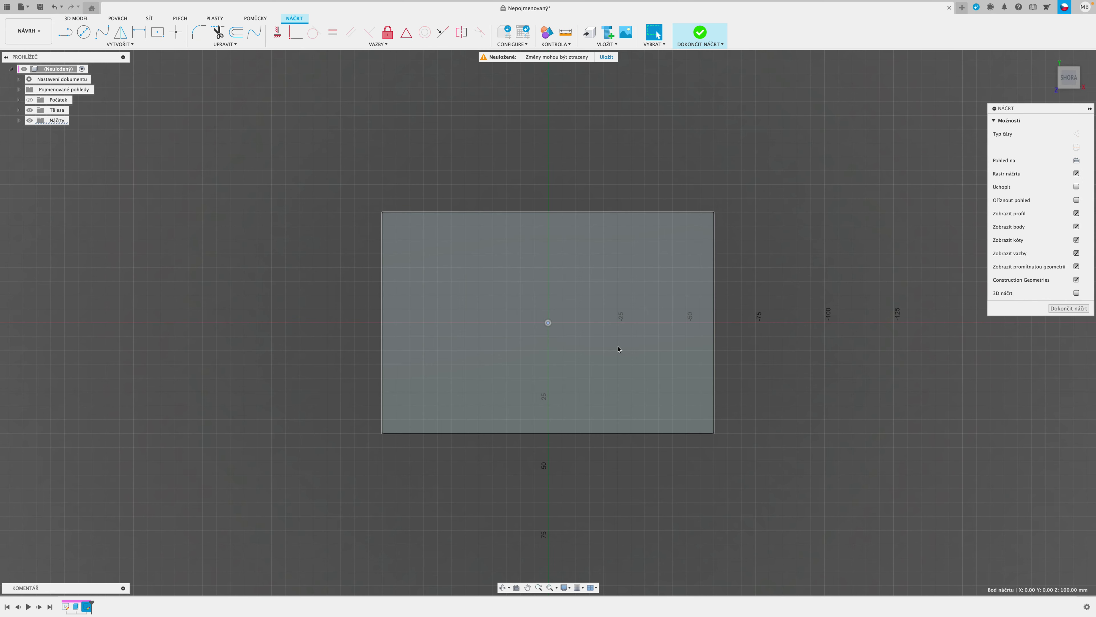
click(602, 341)
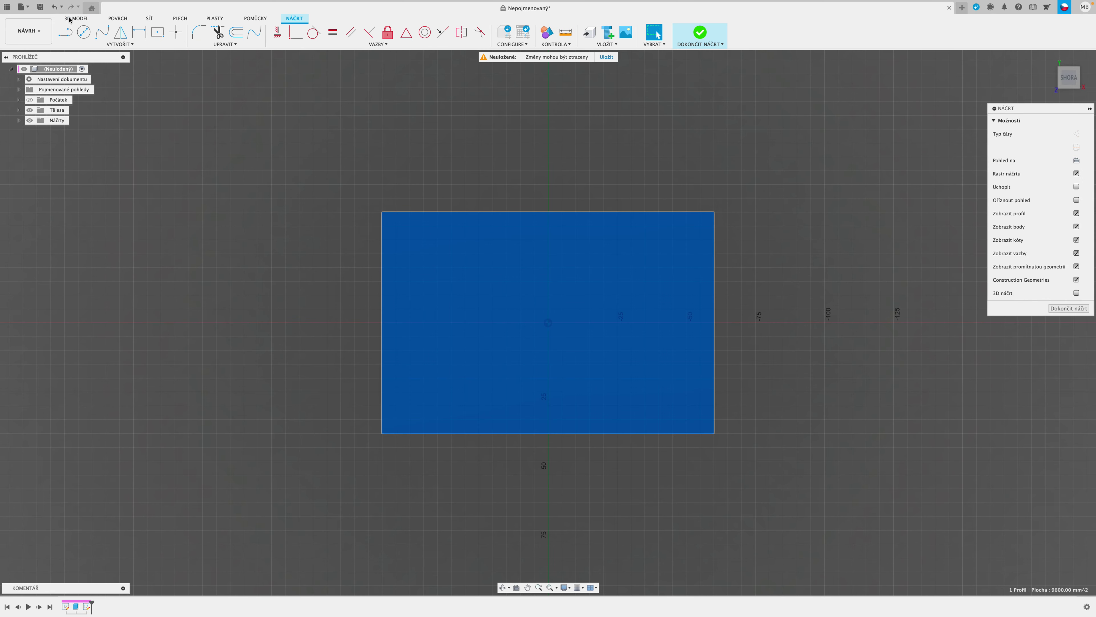
Step: Sketch a center rectangle 110 mm wide and 70 mm high, centered on the origin of the block's top face
click(158, 31)
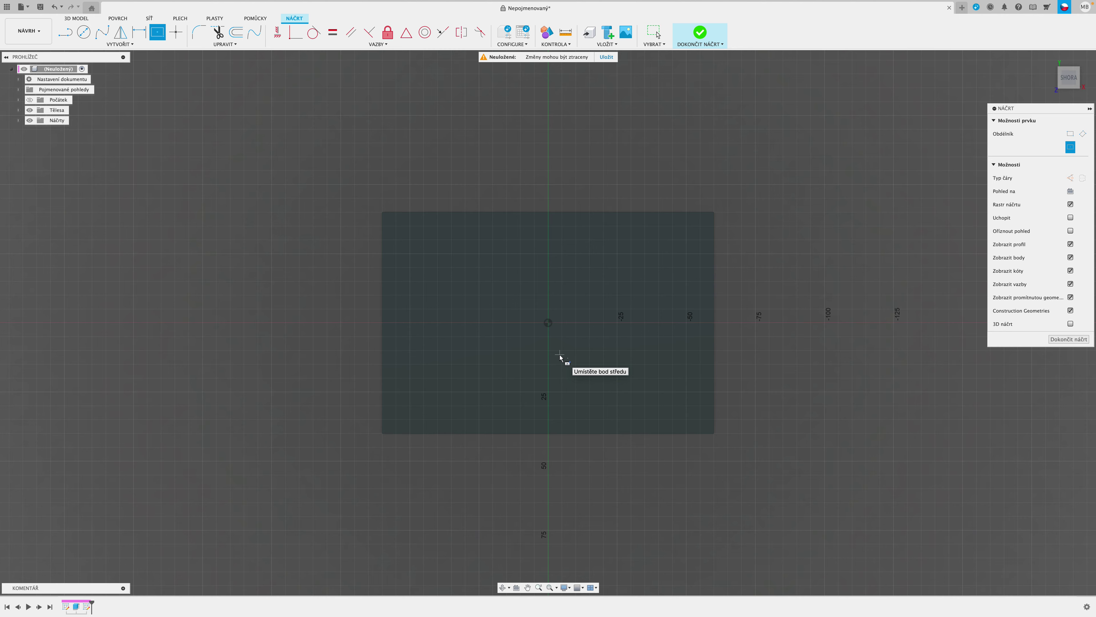
click(548, 323)
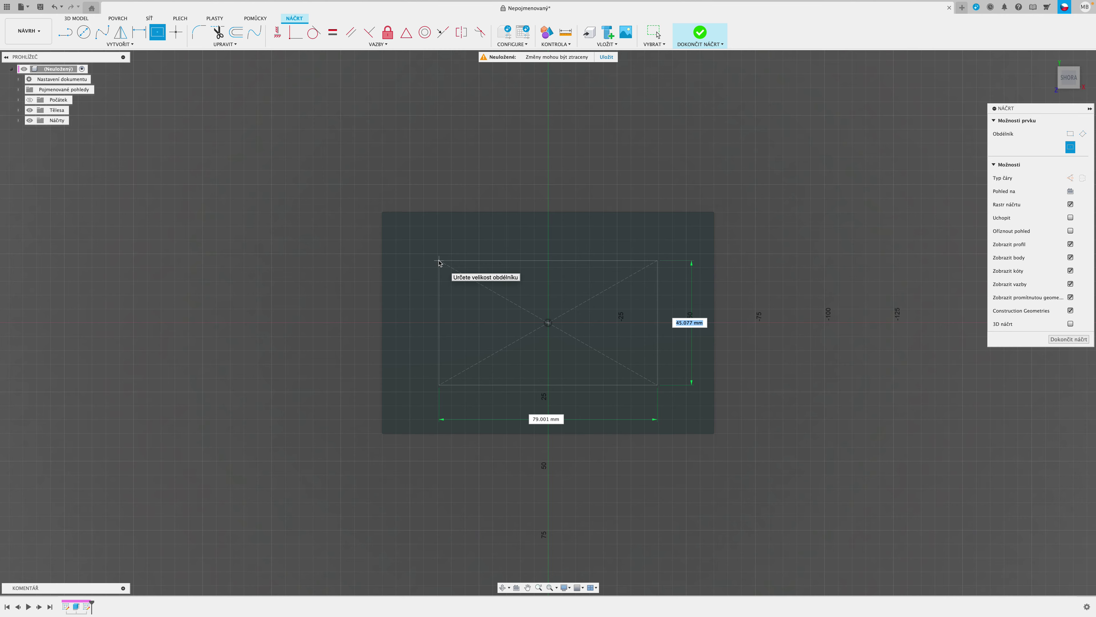
text(70)
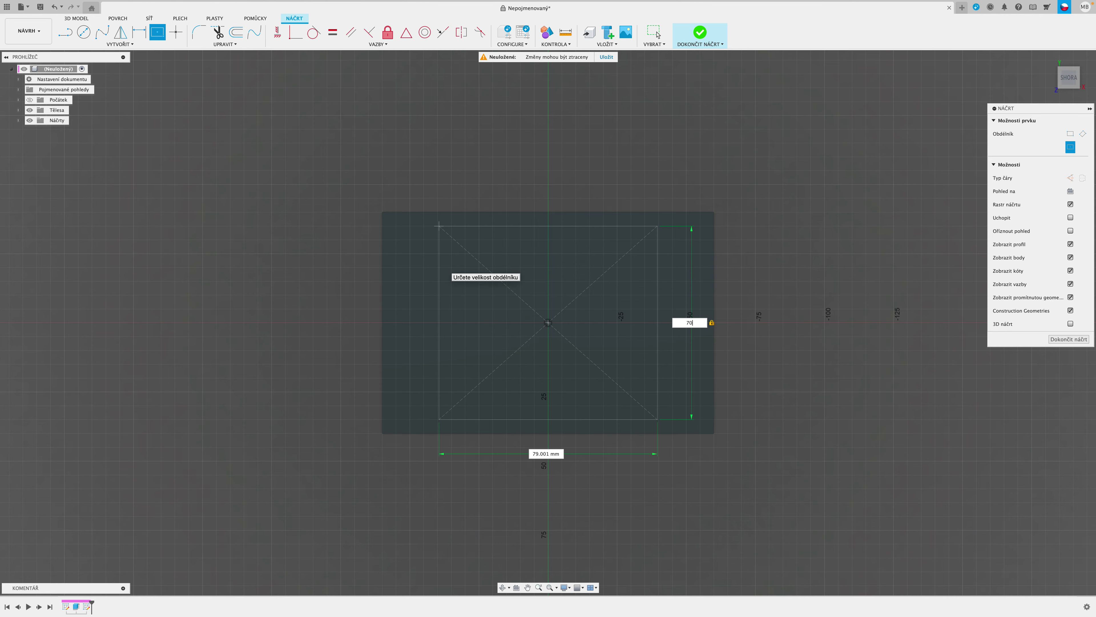
key(Tab)
text(1)
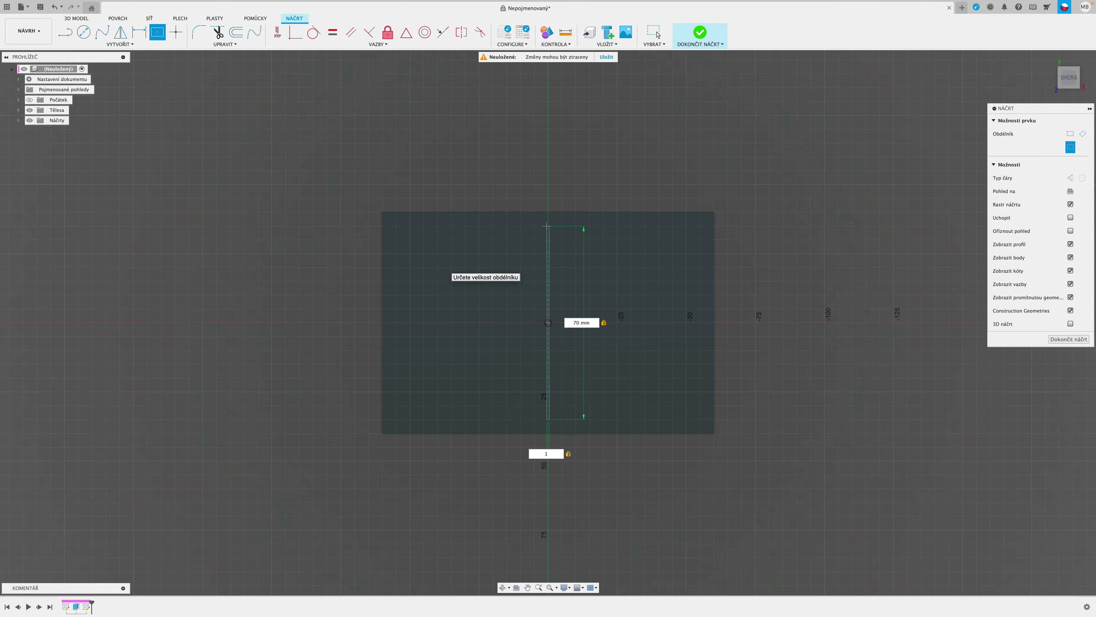
text(10)
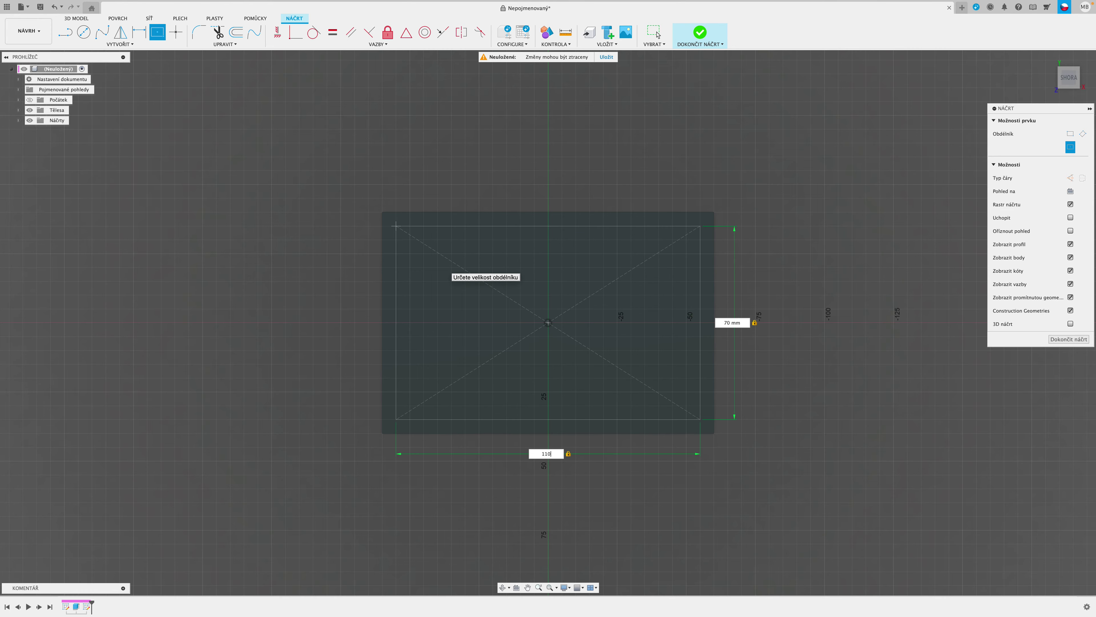
key(Return)
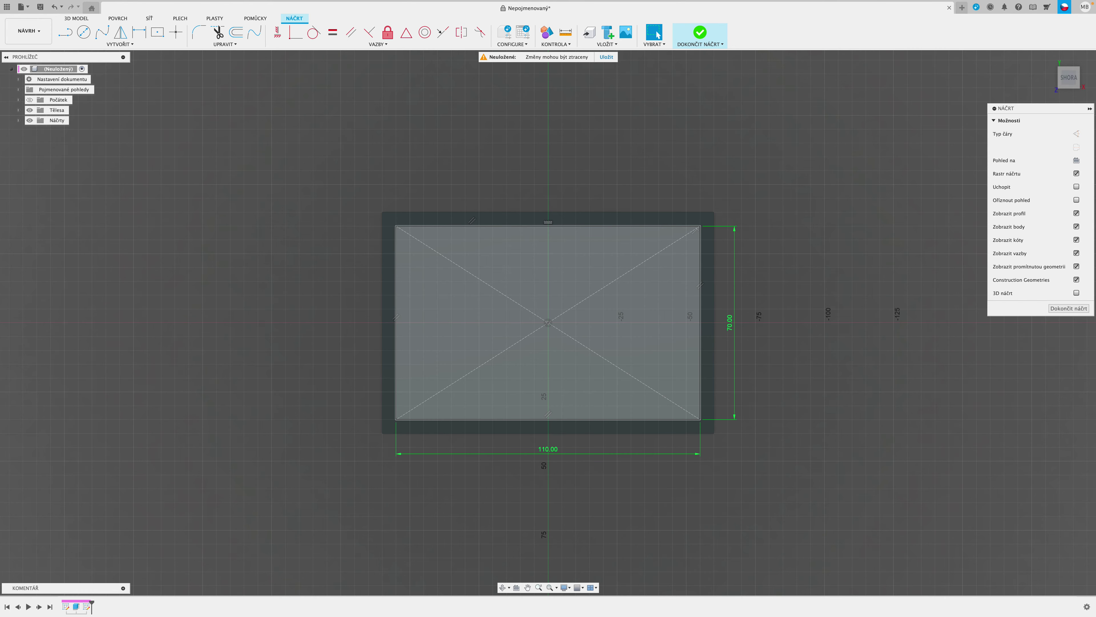
Step: Cut the inner rectangle profile into the block with an Extrude distance of -90 mm to hollow it out
click(627, 334)
shift+middle_drag(627, 334, 547, 264)
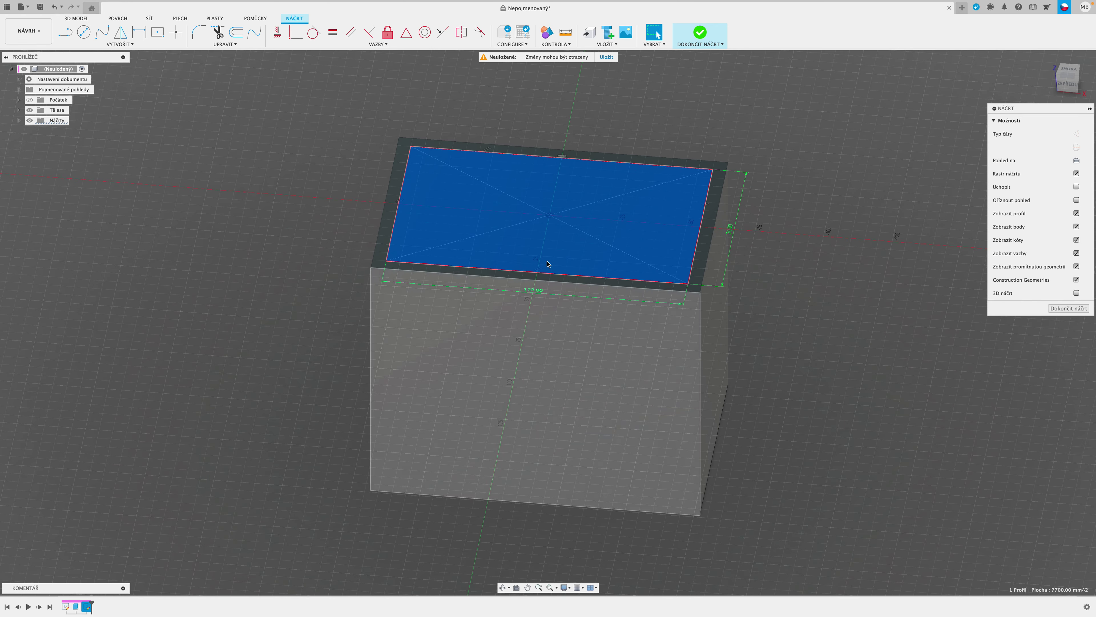
click(72, 19)
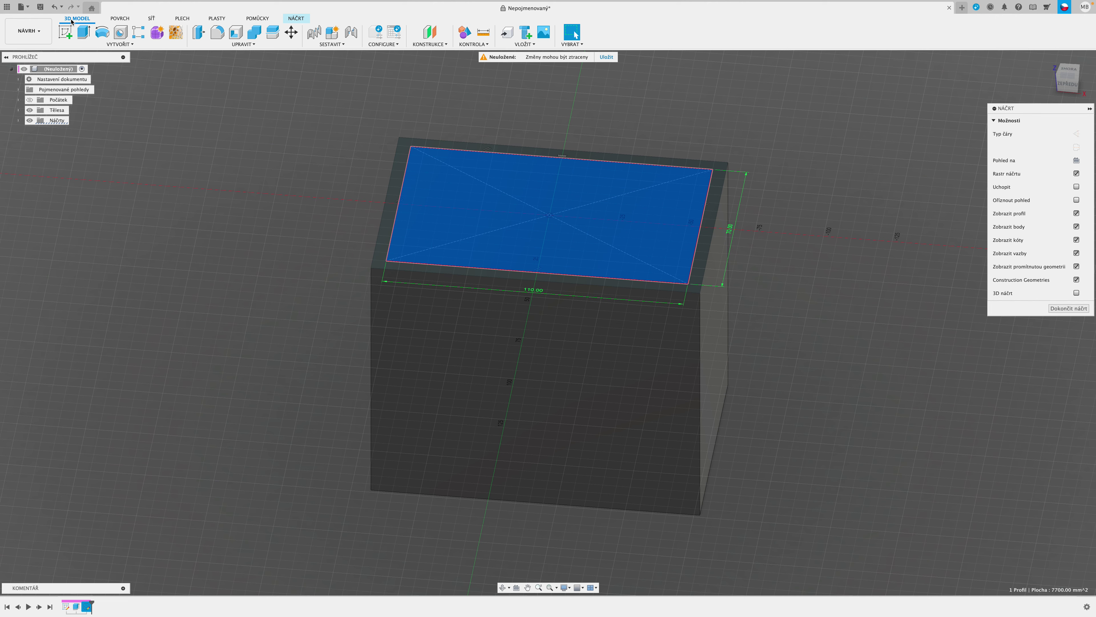
click(85, 32)
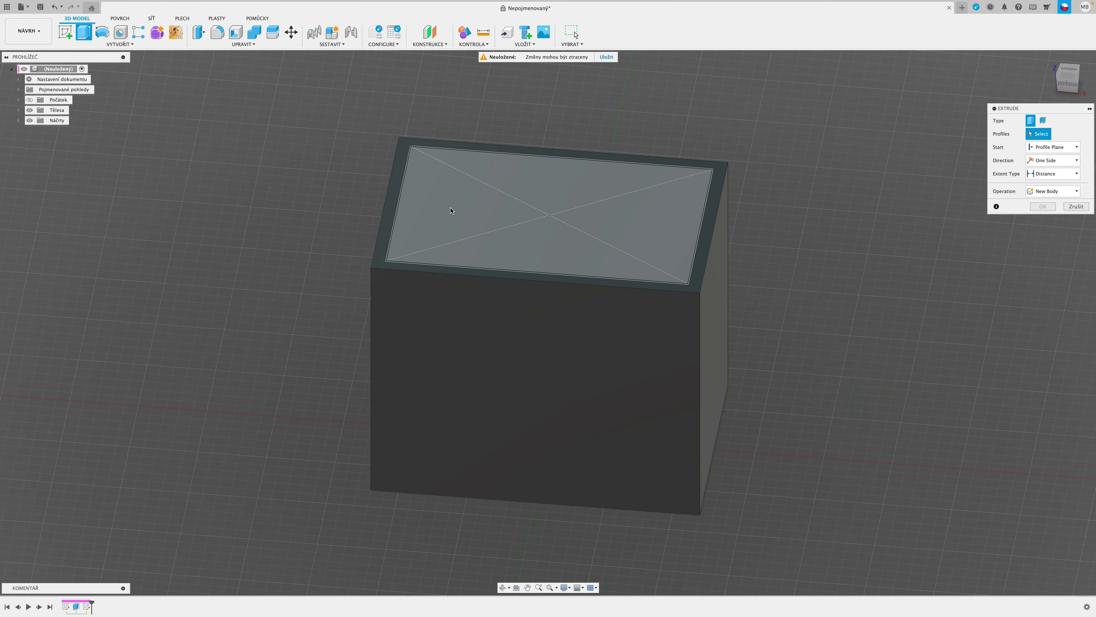
click(587, 207)
drag(549, 210, 550, 219)
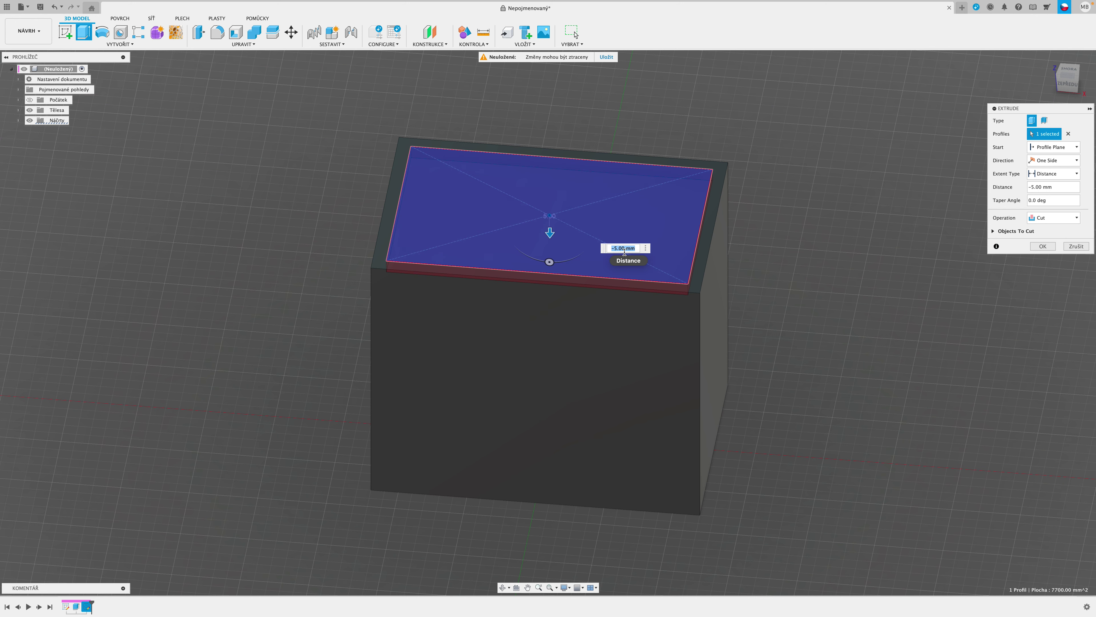
text(-)
text(90)
key(Return)
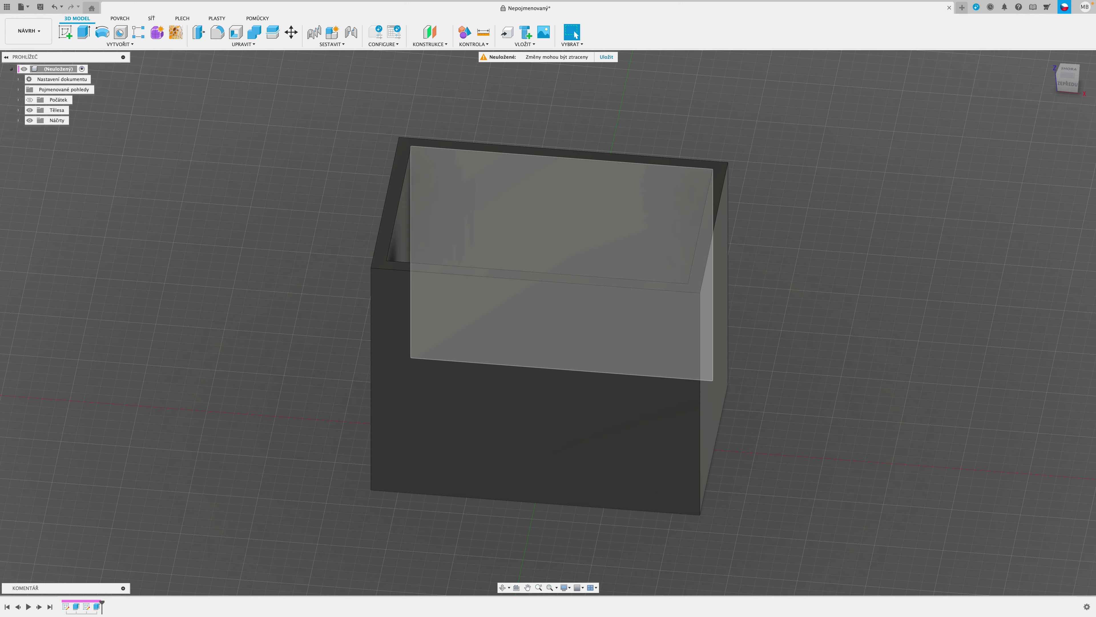
Step: Examine the hollowed box's walls and the short edge of its inner floor from several angles
mouse_move(261, 237)
shift+middle_down()
mouse_move(261, 267)
mouse_move(264, 237)
shift+middle_up()
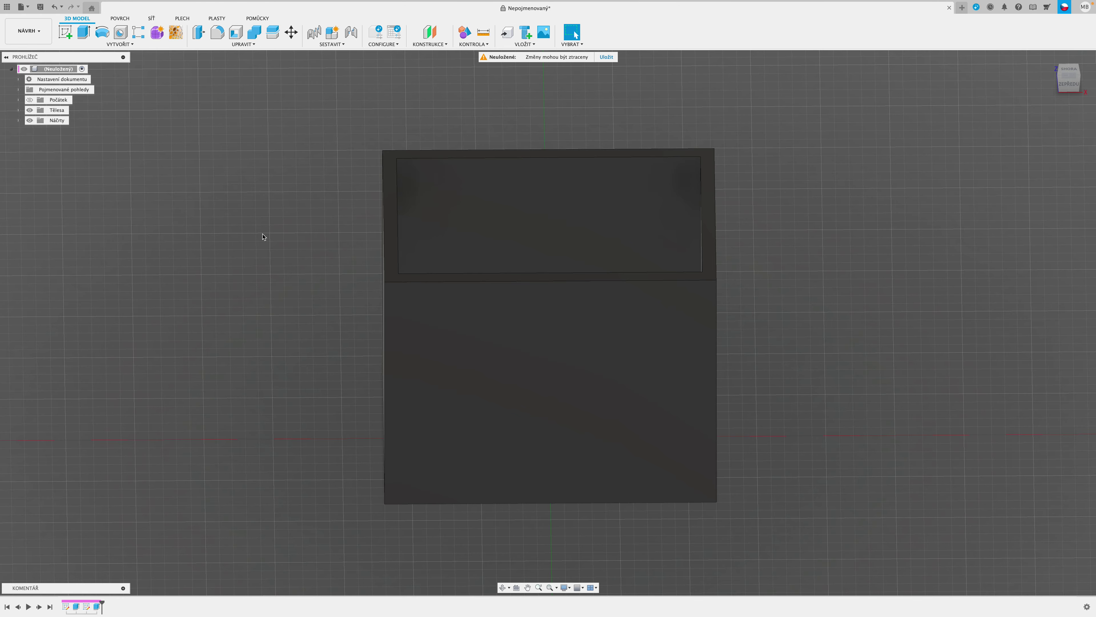
mouse_move(794, 404)
shift+middle_down()
mouse_move(770, 397)
mouse_move(790, 391)
mouse_move(782, 403)
shift+middle_up()
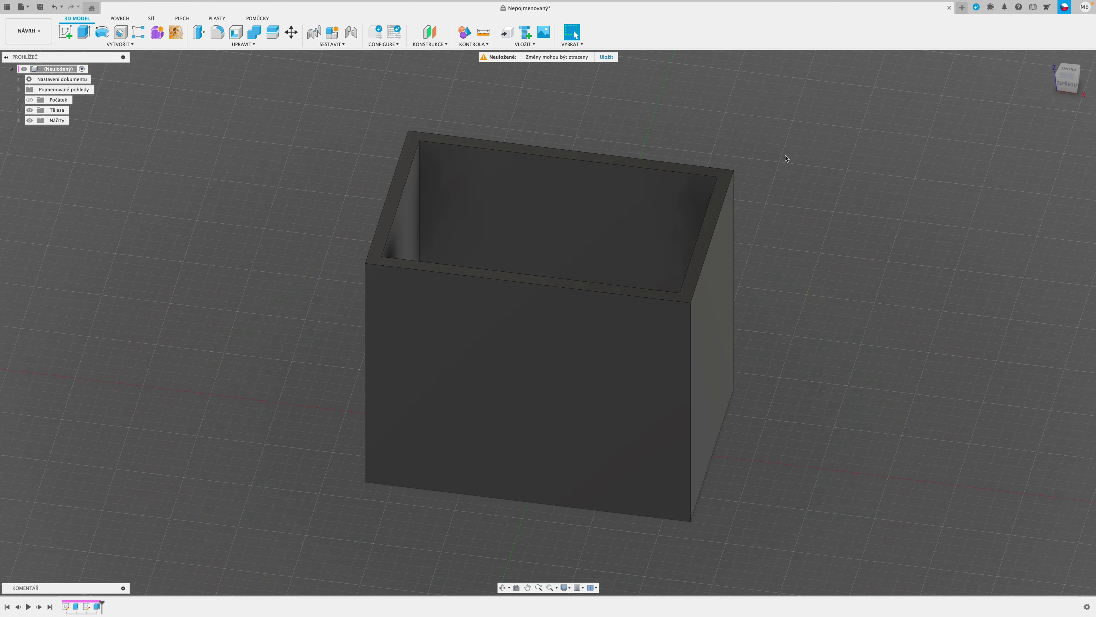
shift+middle_drag(875, 383, 864, 355)
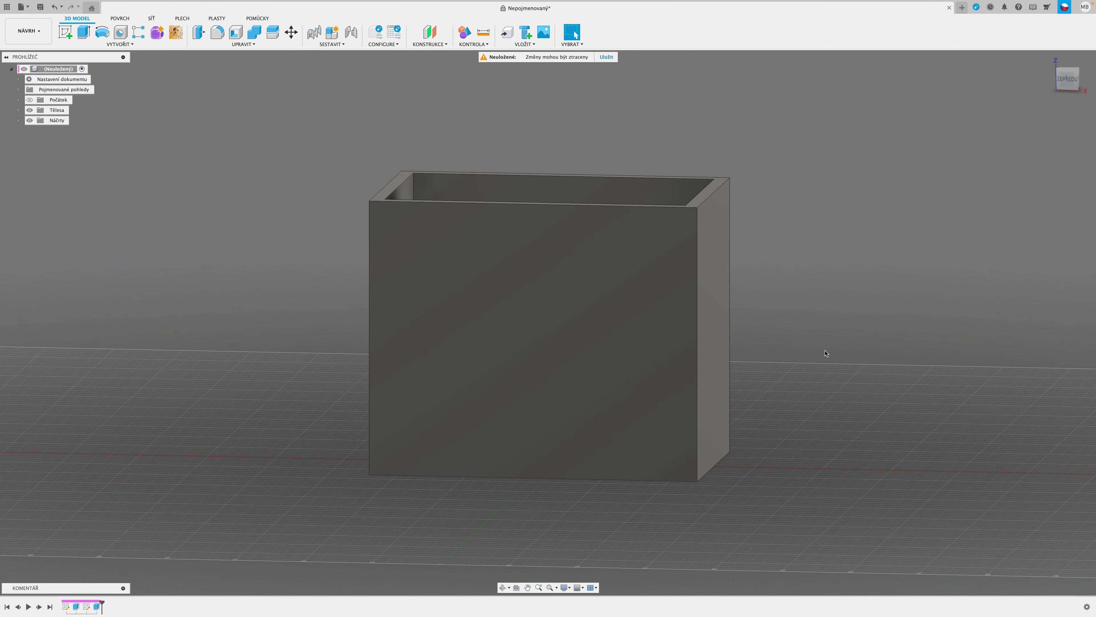
shift+middle_drag(852, 358, 795, 399)
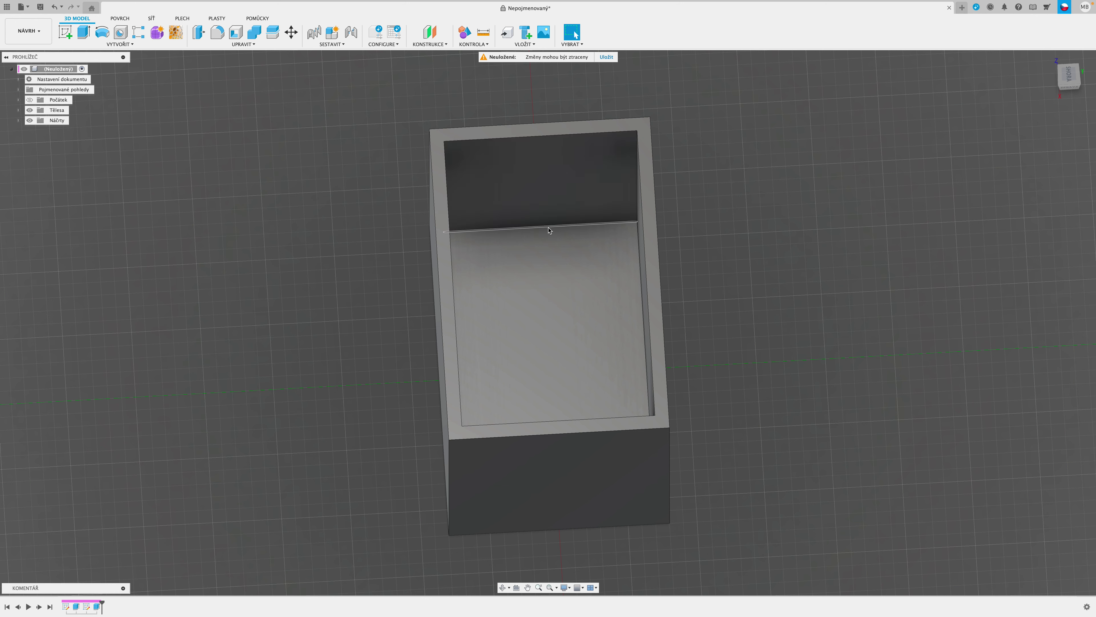
click(549, 229)
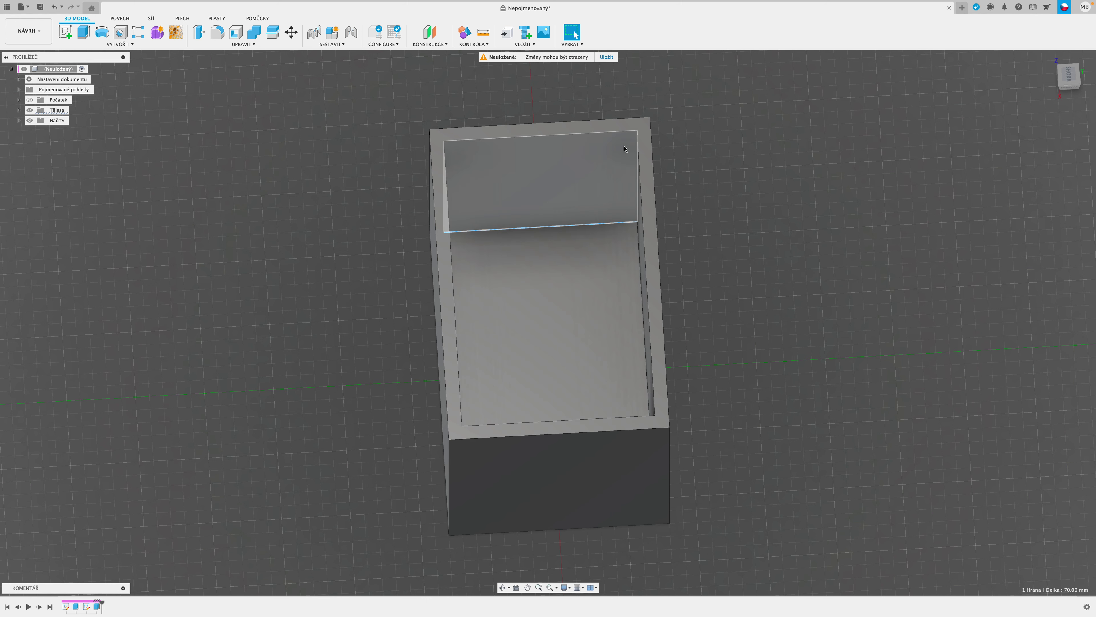
shift+middle_drag(855, 340, 888, 321)
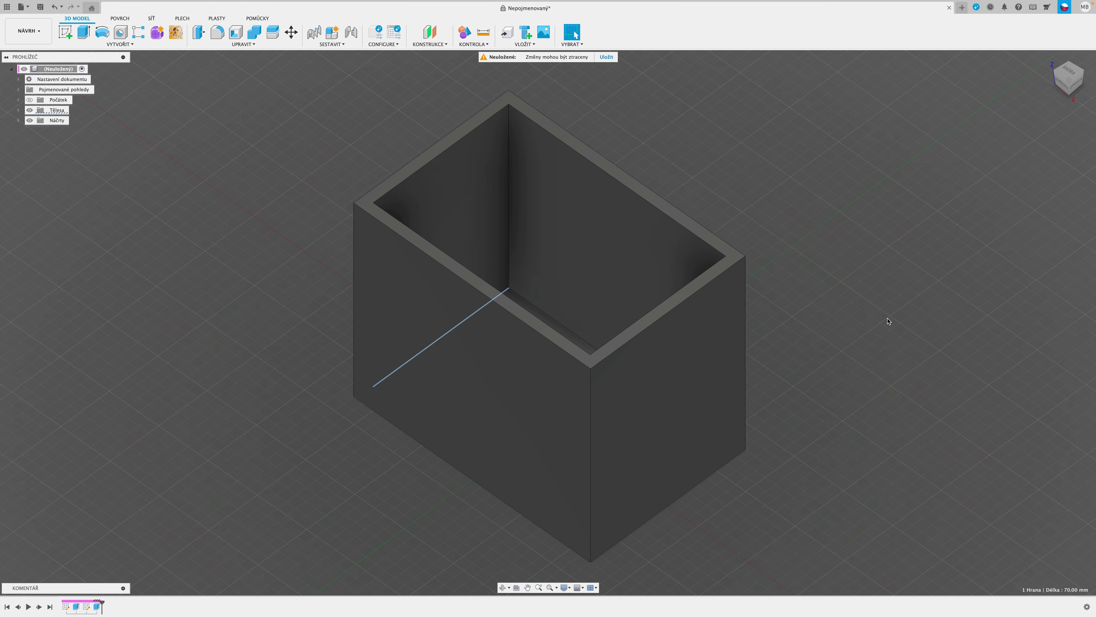
shift+middle_drag(888, 322, 892, 325)
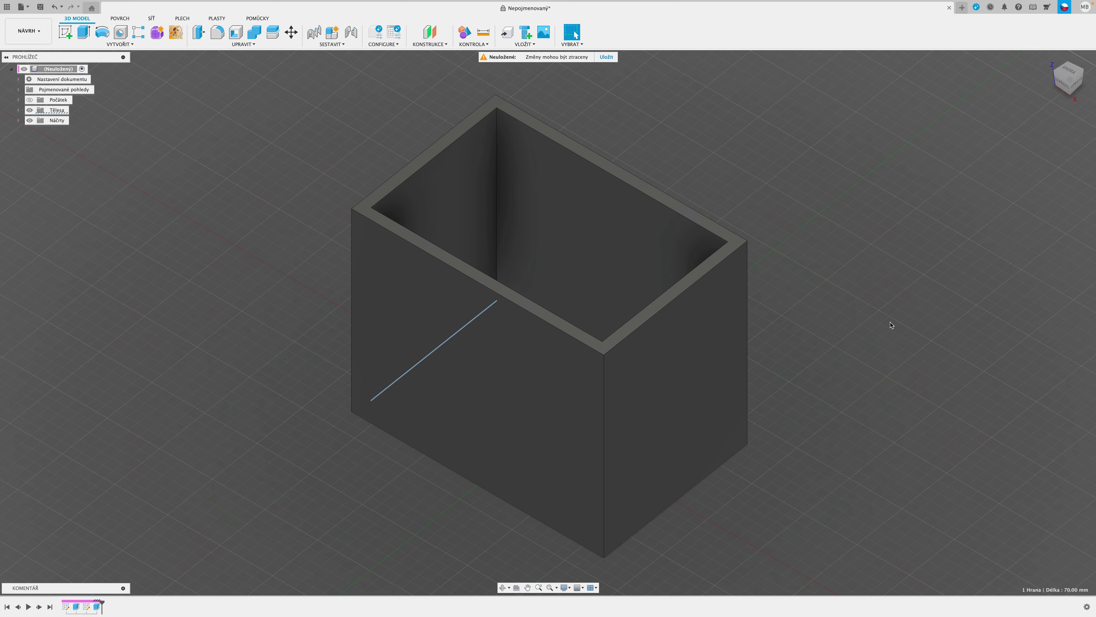
Step: Create a new empty design in a separate document
click(963, 7)
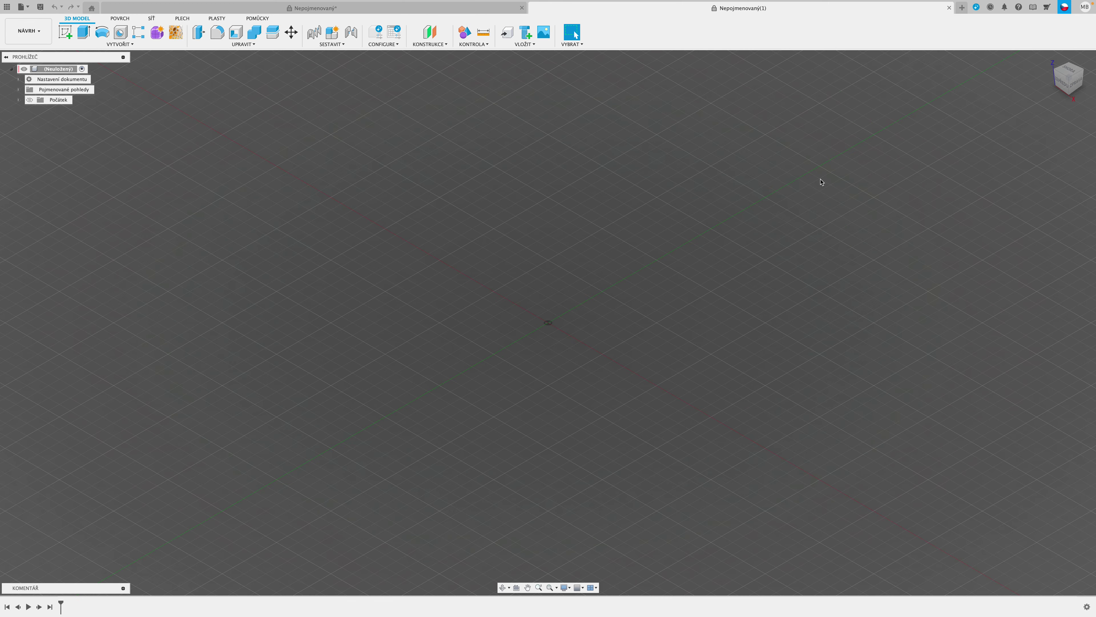
click(1072, 70)
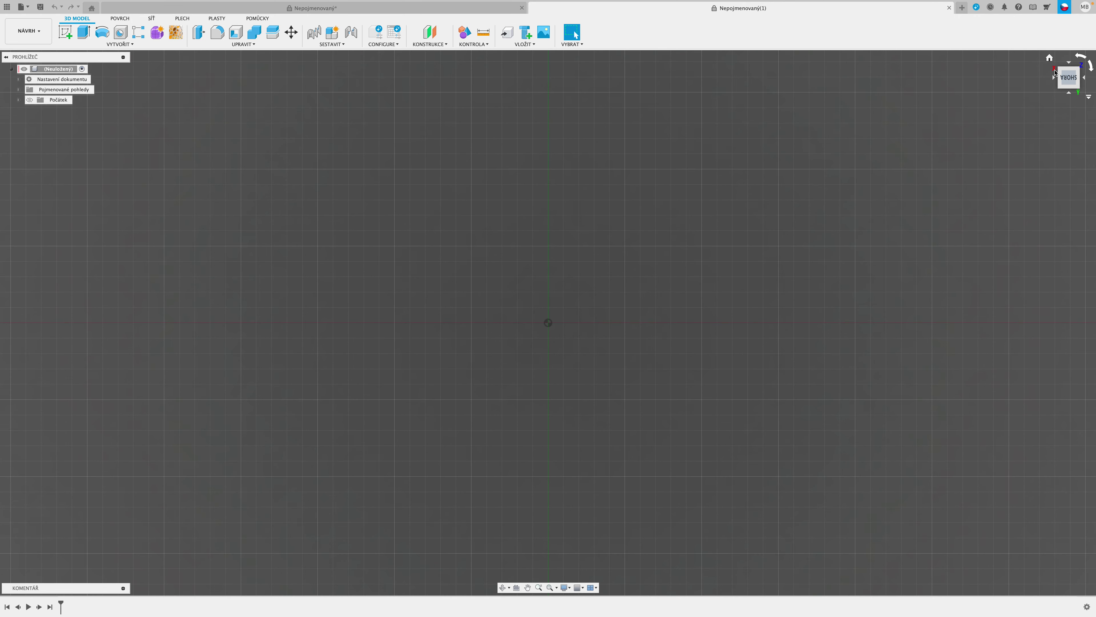
Step: Sketch a center rectangle 120 mm wide and 80 mm high on the horizontal plane, centered on the origin
click(1077, 60)
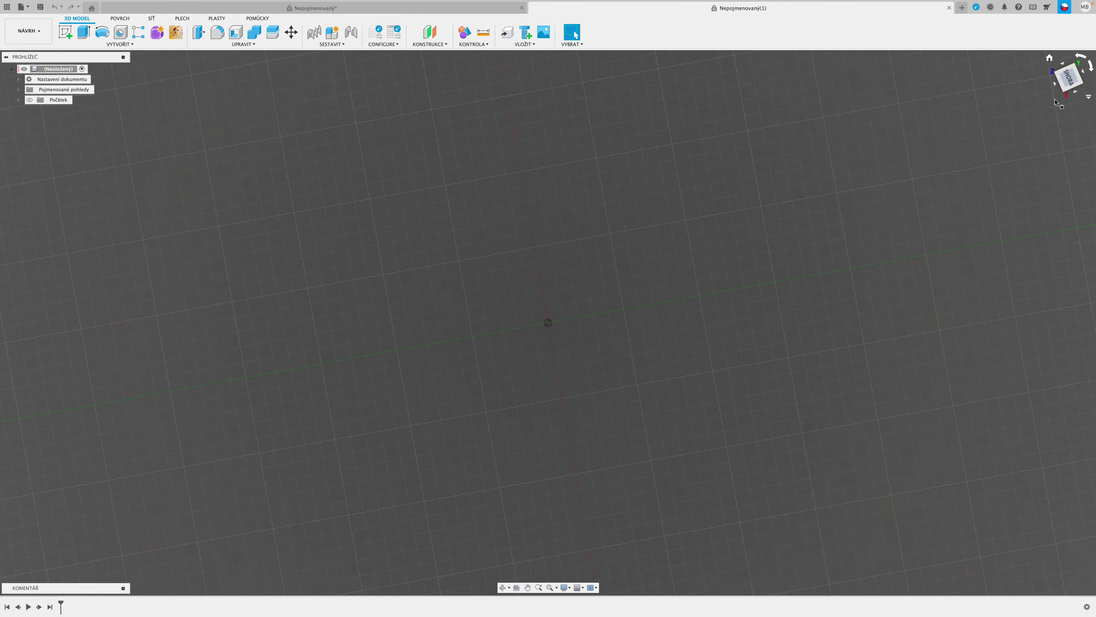
click(65, 32)
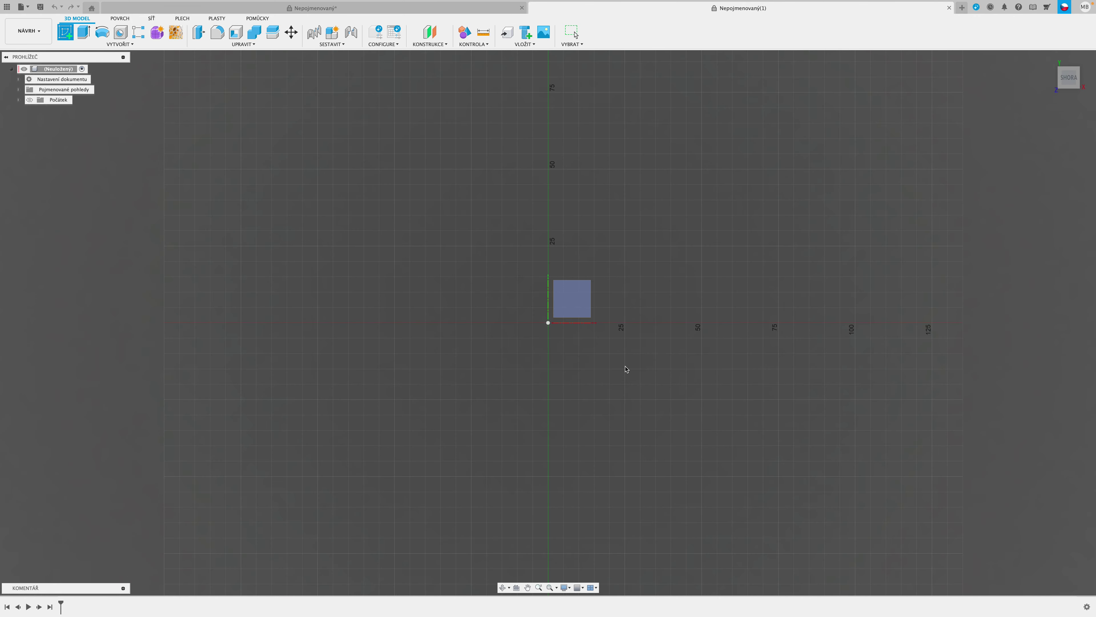
click(578, 313)
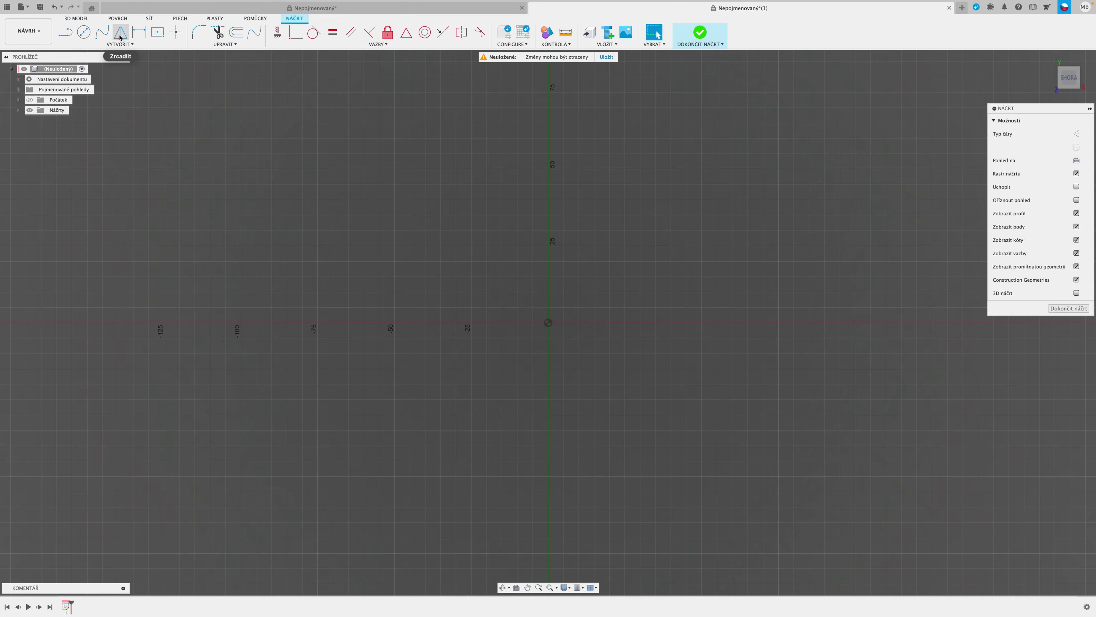
click(158, 32)
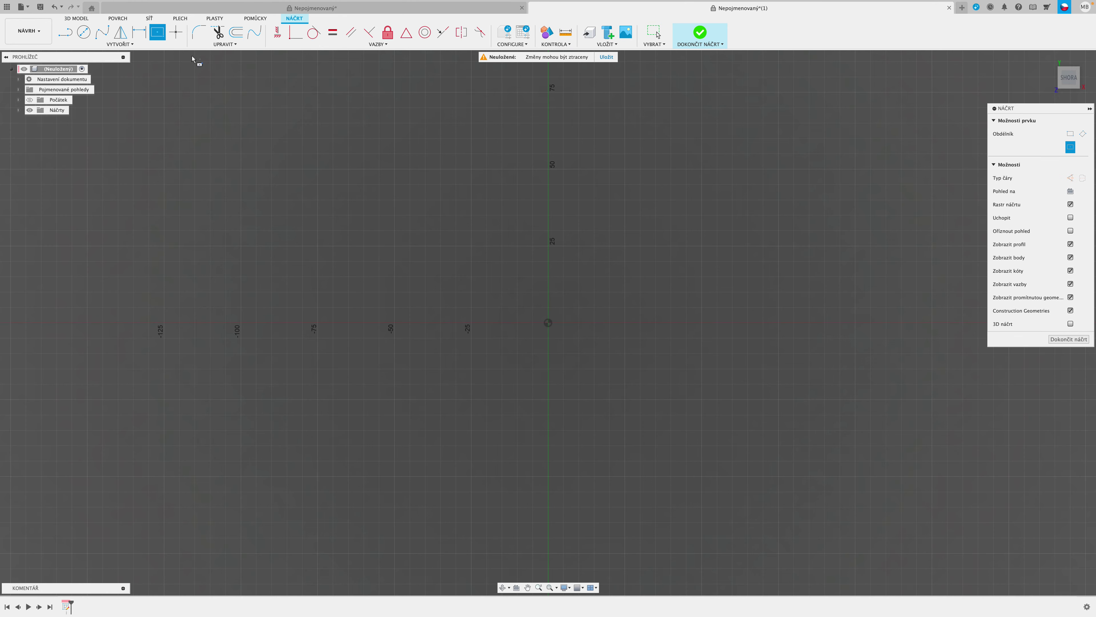
click(548, 323)
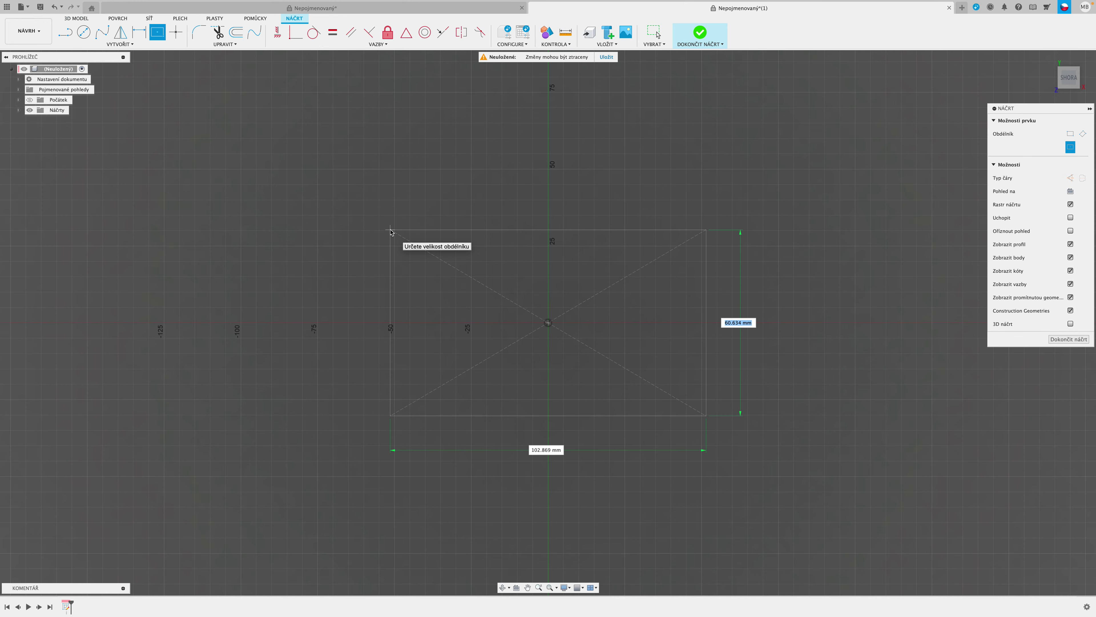
text(80)
key(Tab)
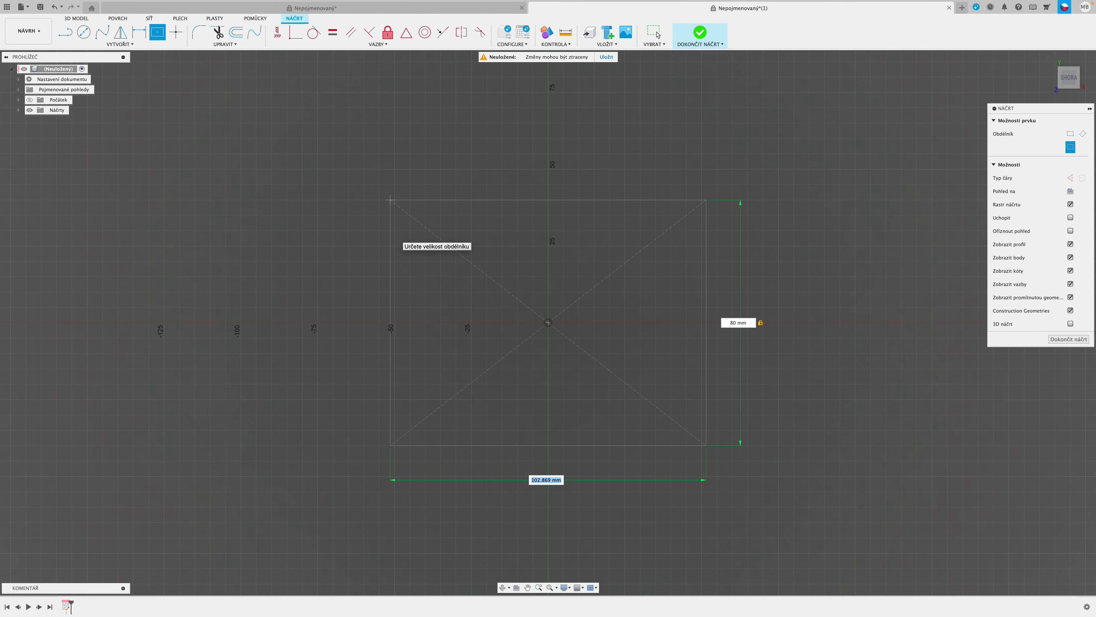
text(120)
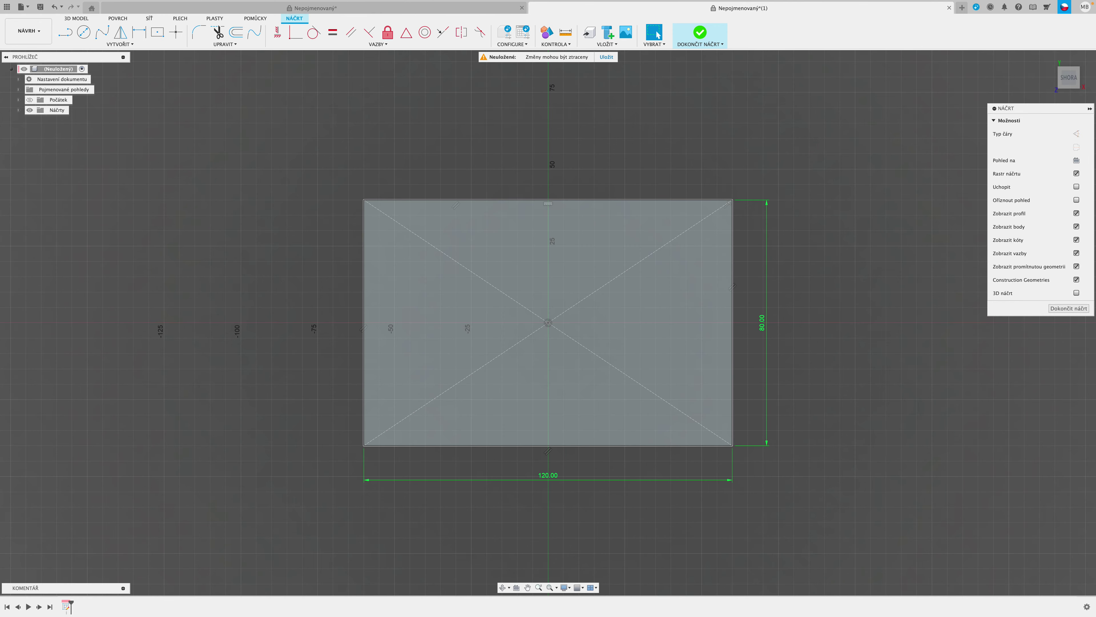
Step: Finish the sketch and extrude the rectangle profile 100 mm as a new body
click(517, 338)
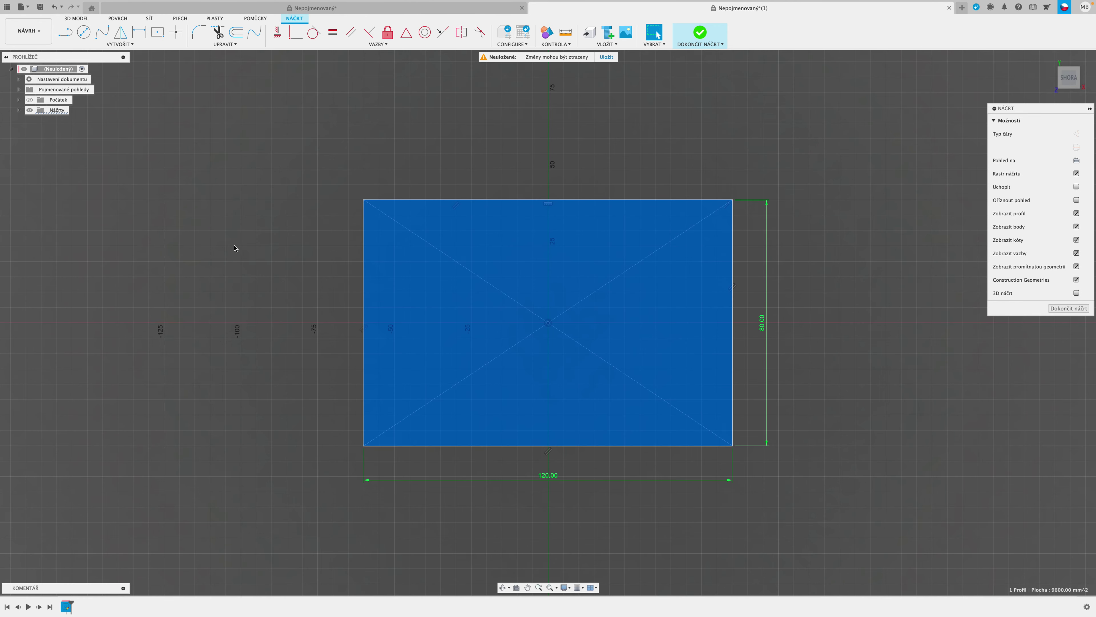
shift+middle_drag(251, 230, 218, 176)
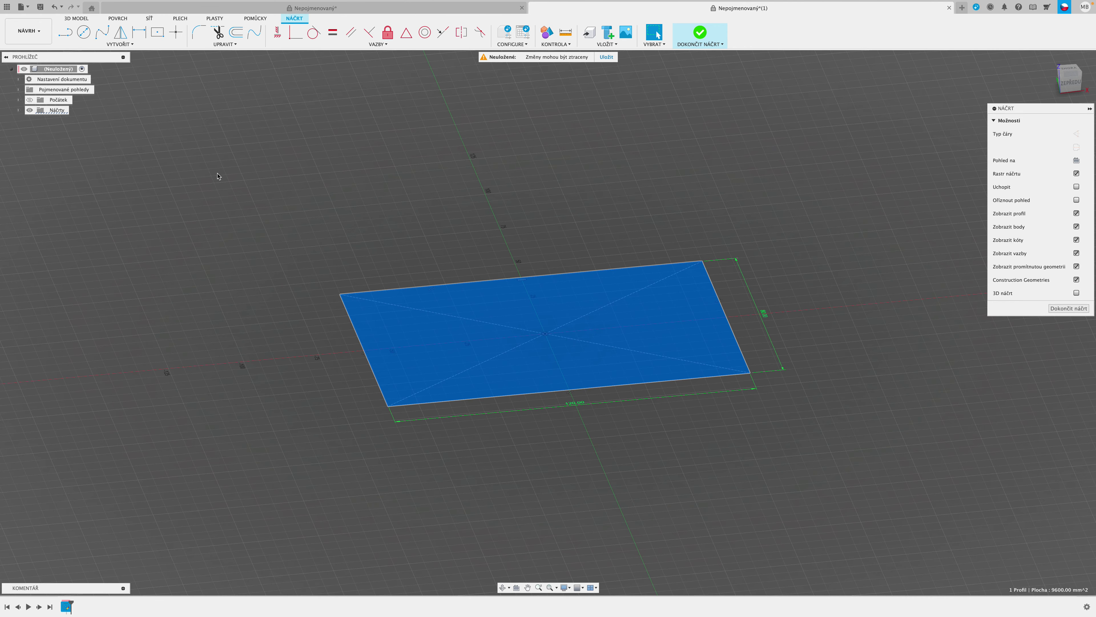
click(700, 33)
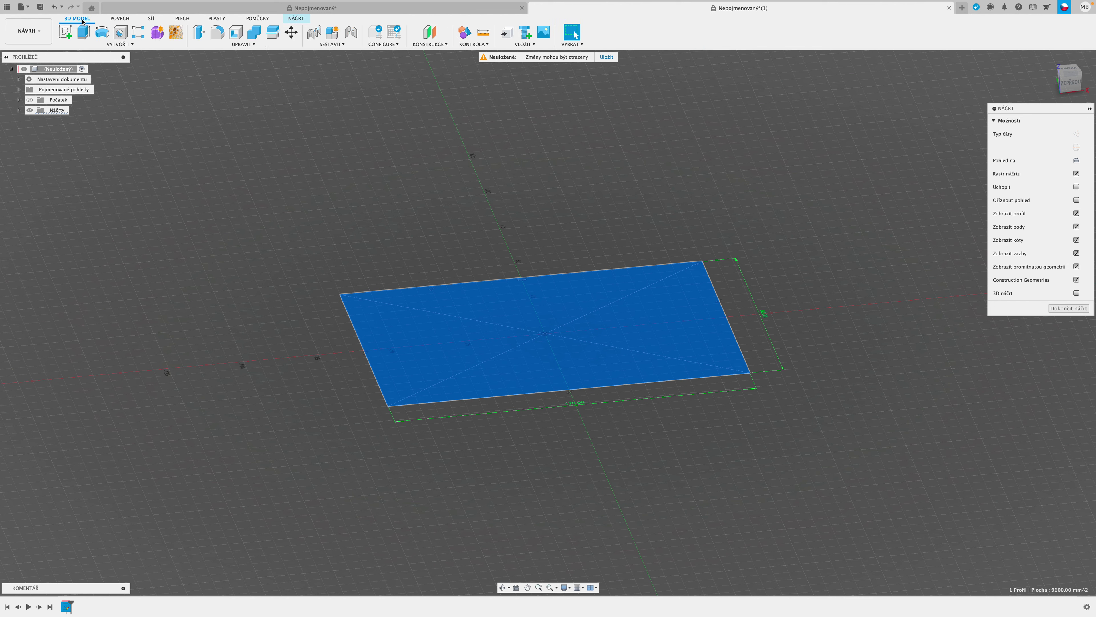
click(82, 34)
click(487, 336)
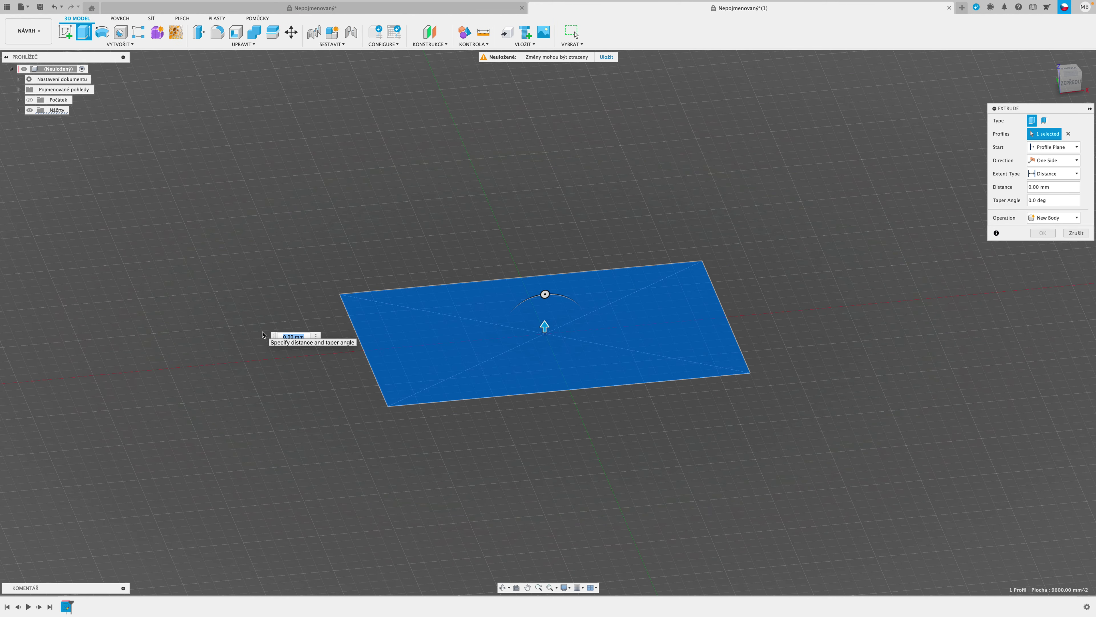
text(1)
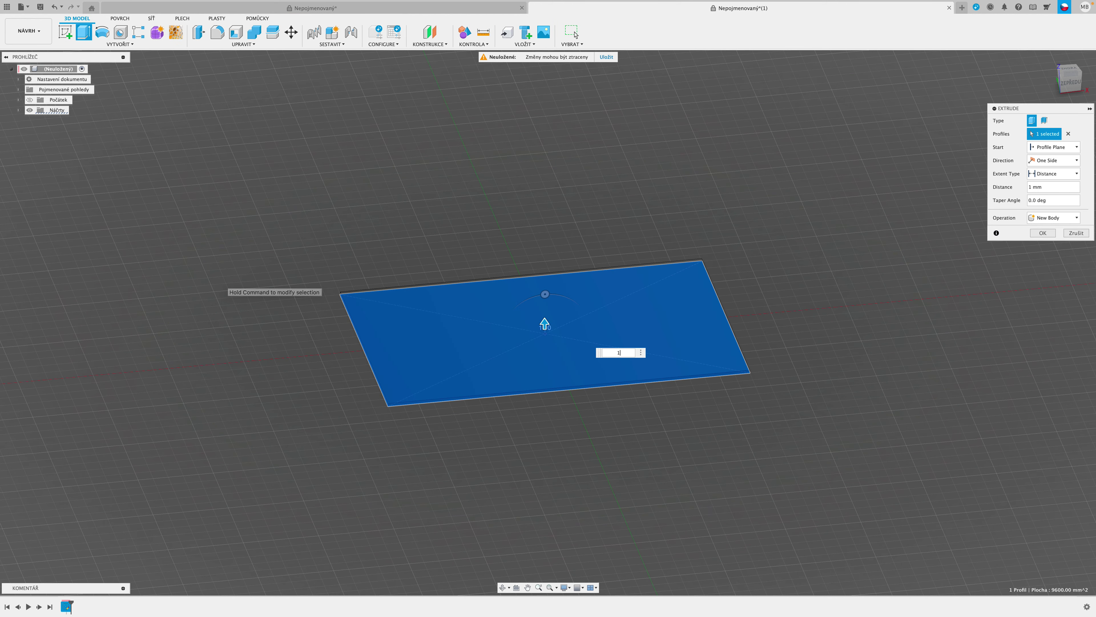
text(00)
key(Return)
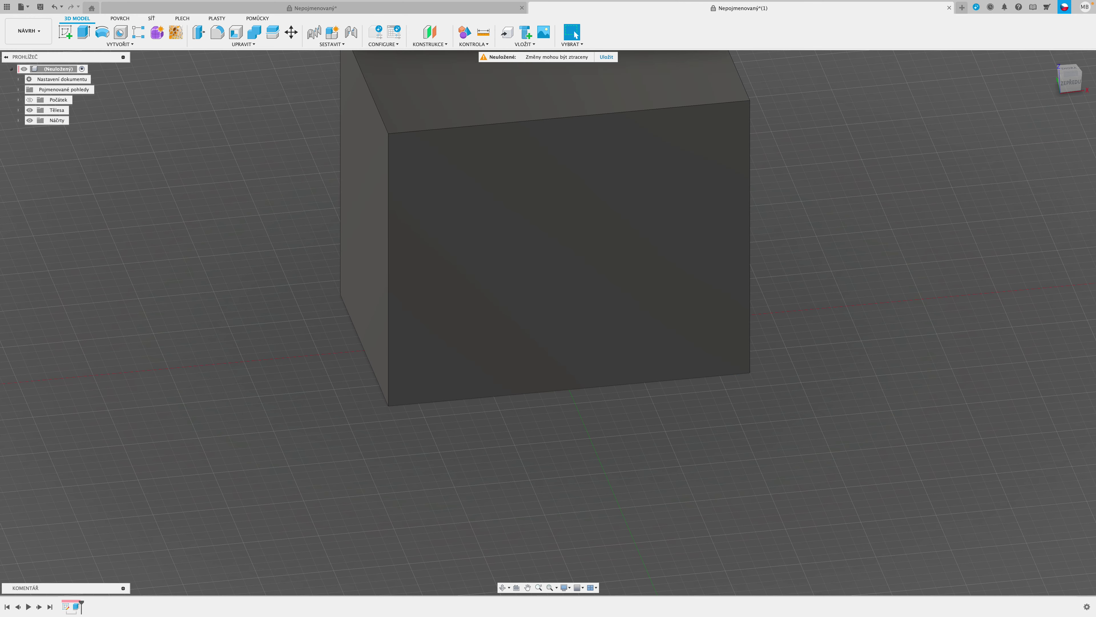
Step: Round the block's four vertical edges with a 10 mm constant-radius fillet
shift+middle_drag(251, 391, 282, 380)
click(382, 226)
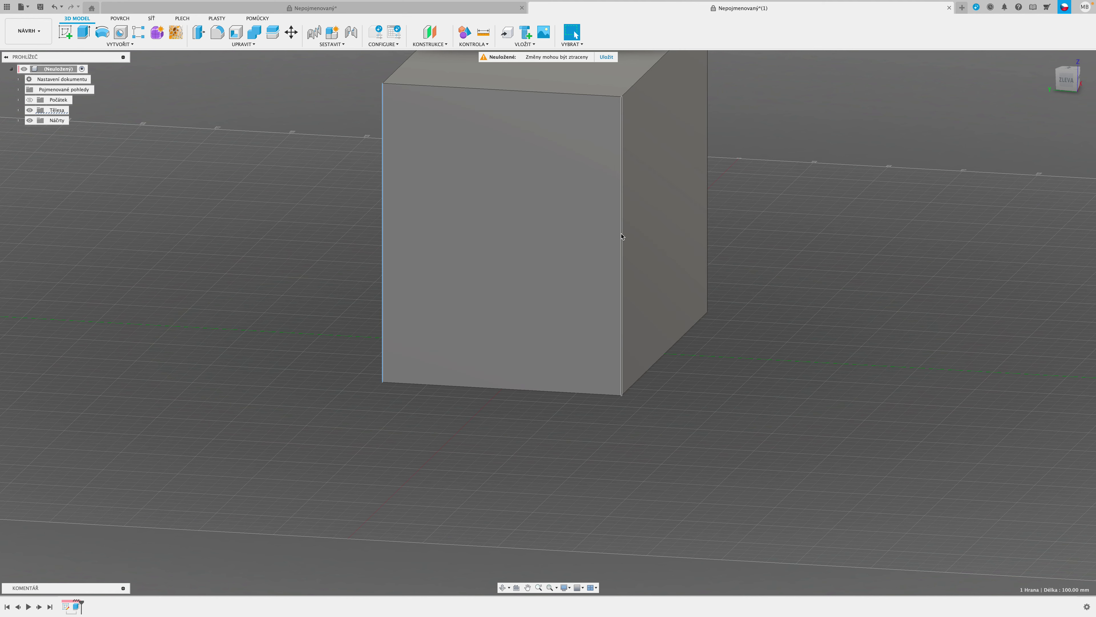
shift+click(622, 238)
shift+click(708, 209)
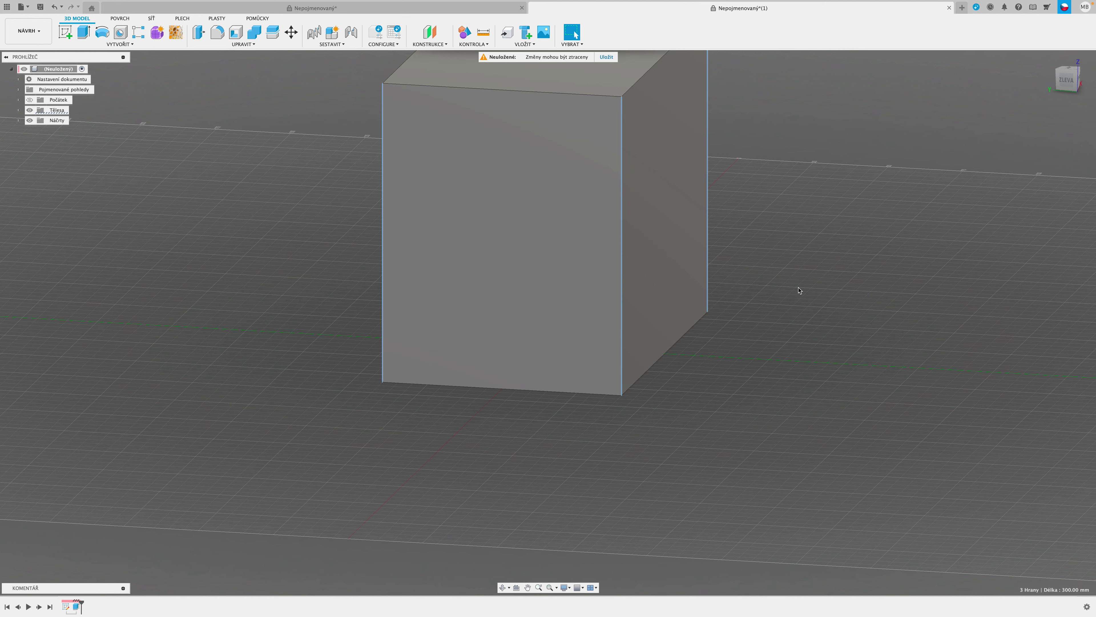
shift+middle_drag(739, 230, 694, 319)
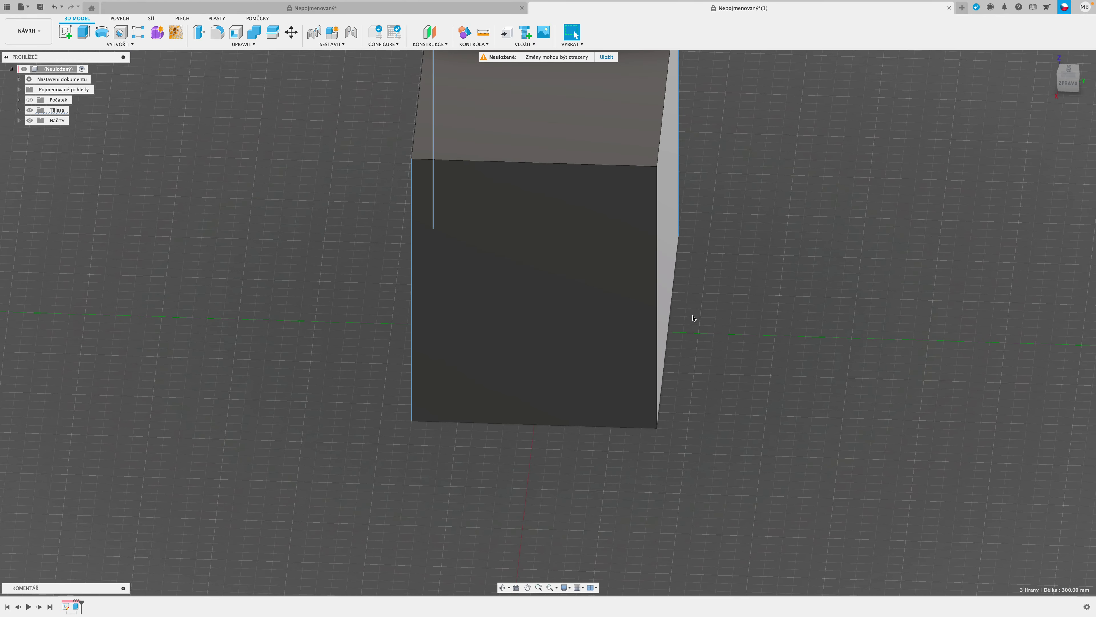
shift+click(656, 279)
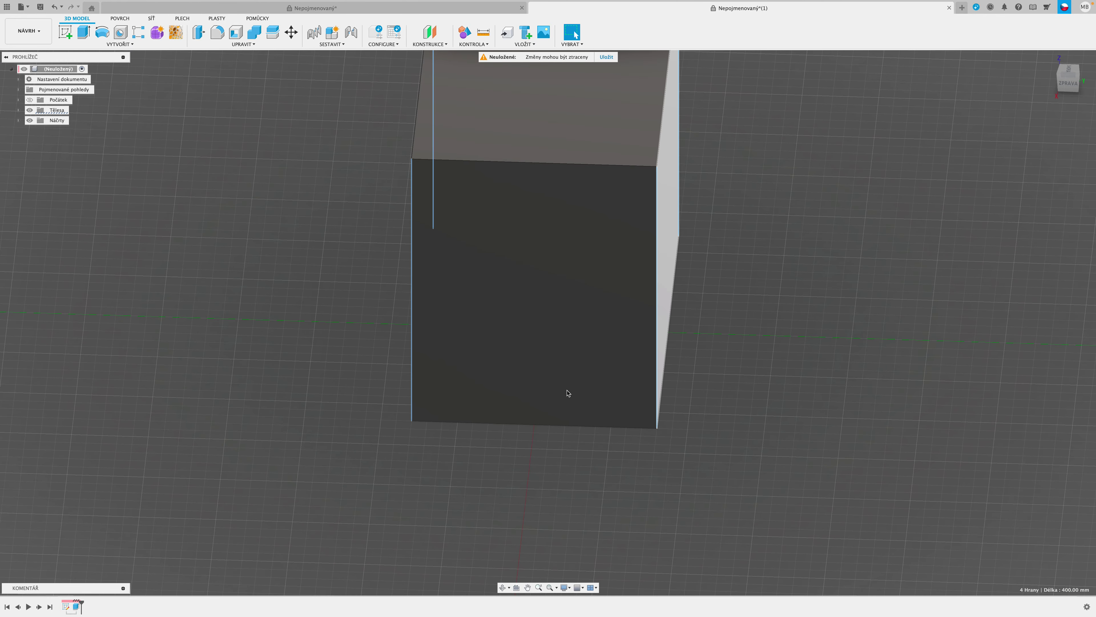
click(243, 44)
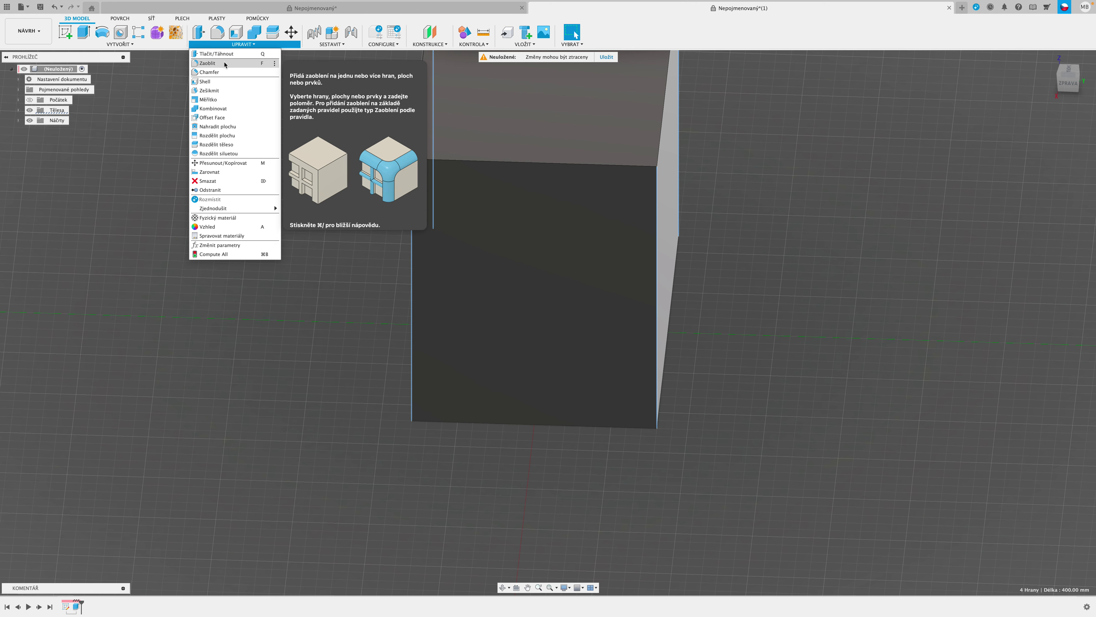
click(211, 63)
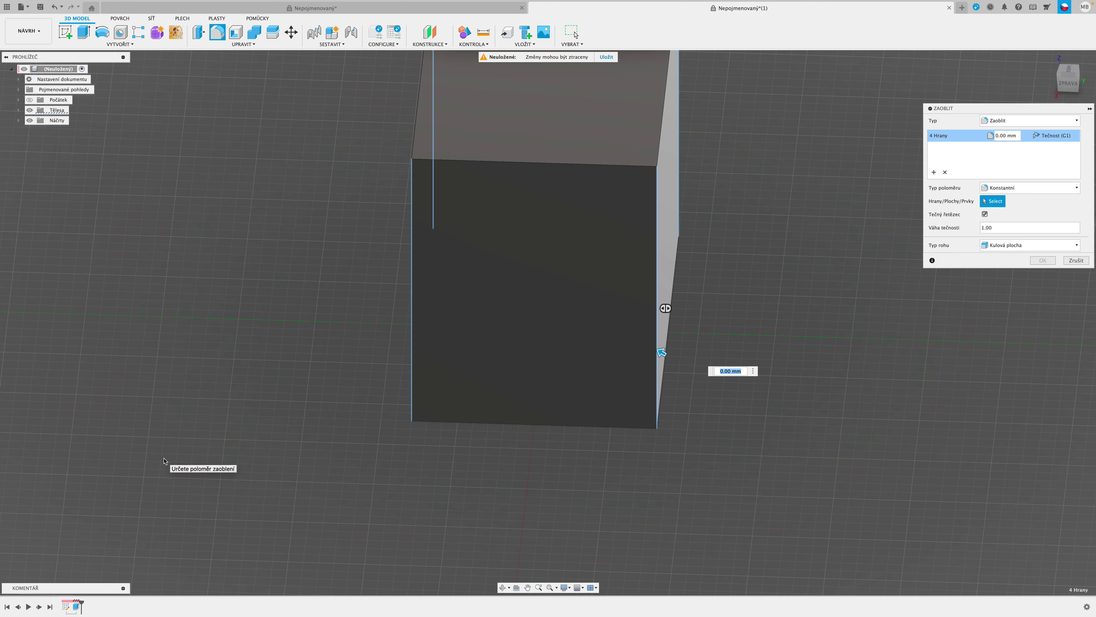
text(10)
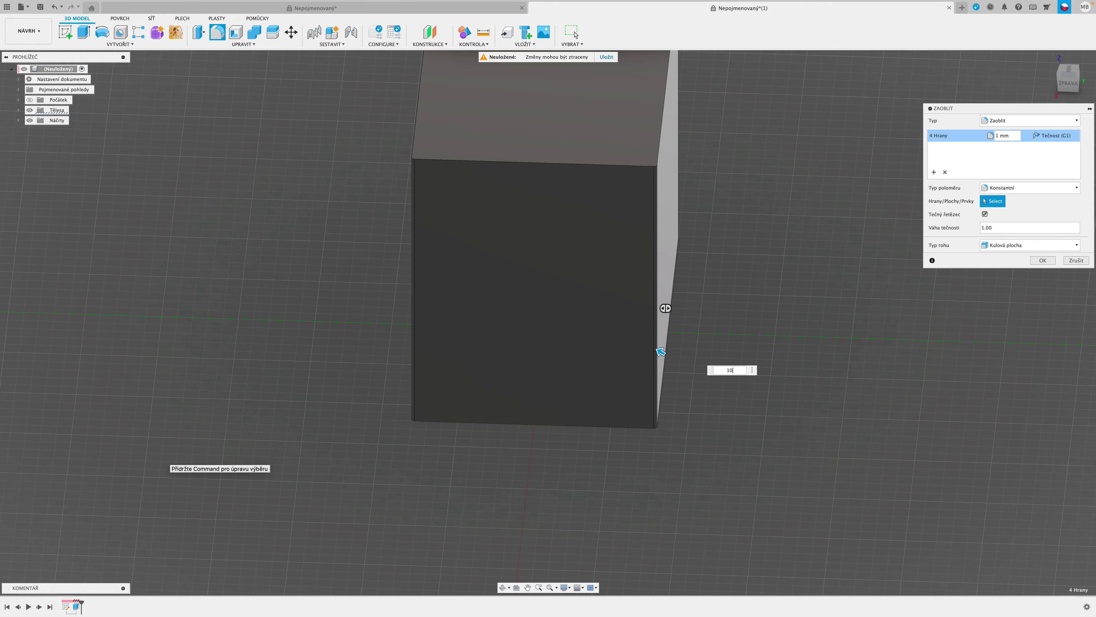
key(Return)
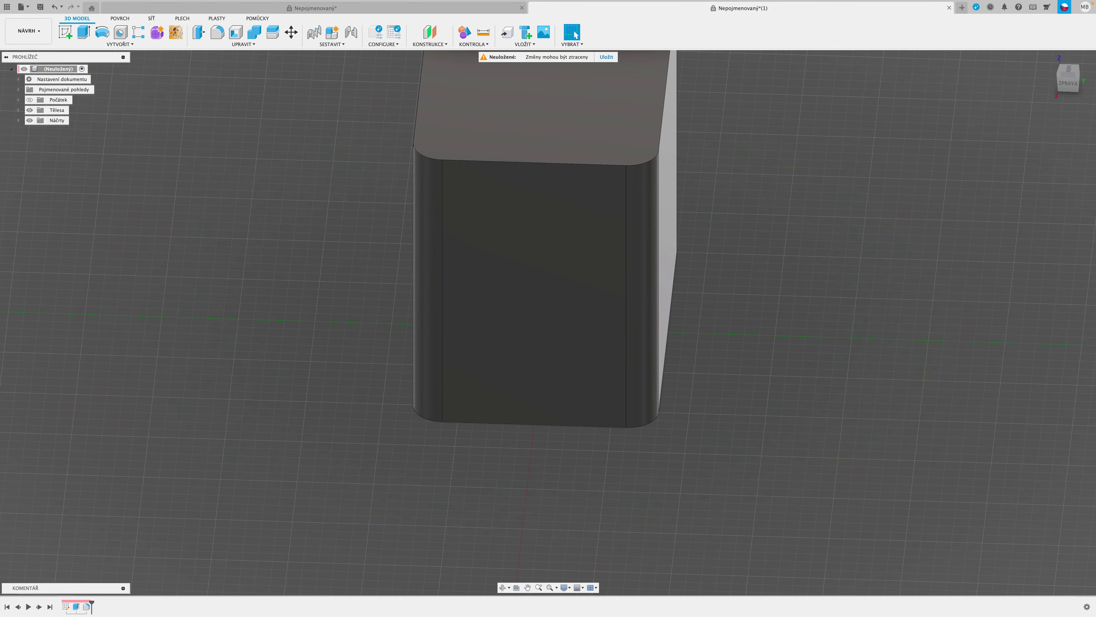
Step: Round the whole edge loop around the block's underside with a 10 mm fillet
shift+middle_drag(299, 458, 240, 431)
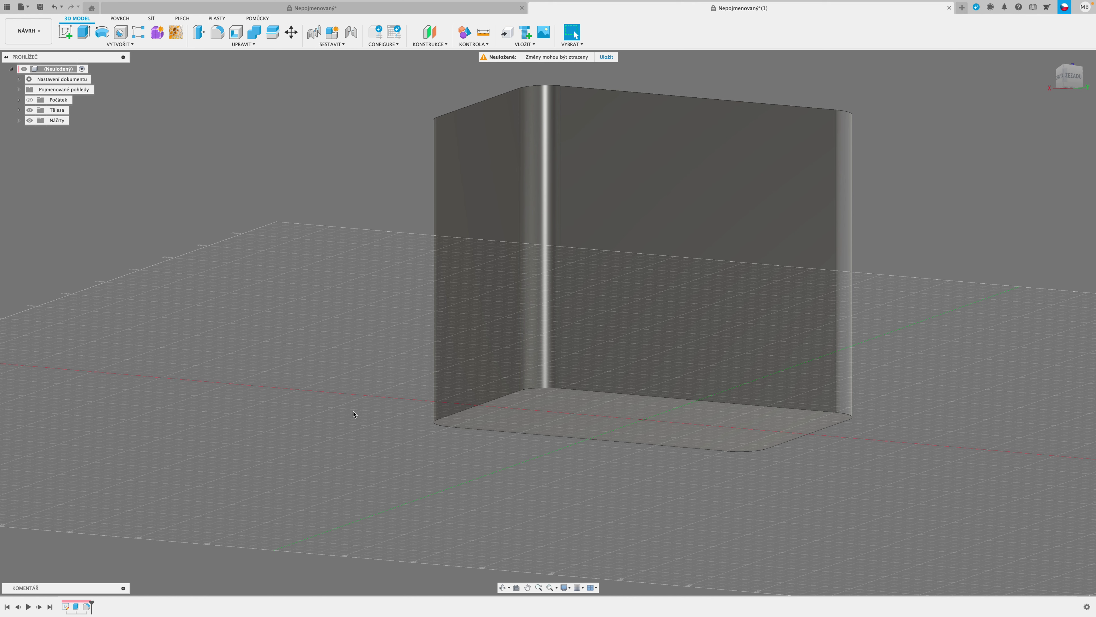
shift+middle_drag(342, 416, 328, 408)
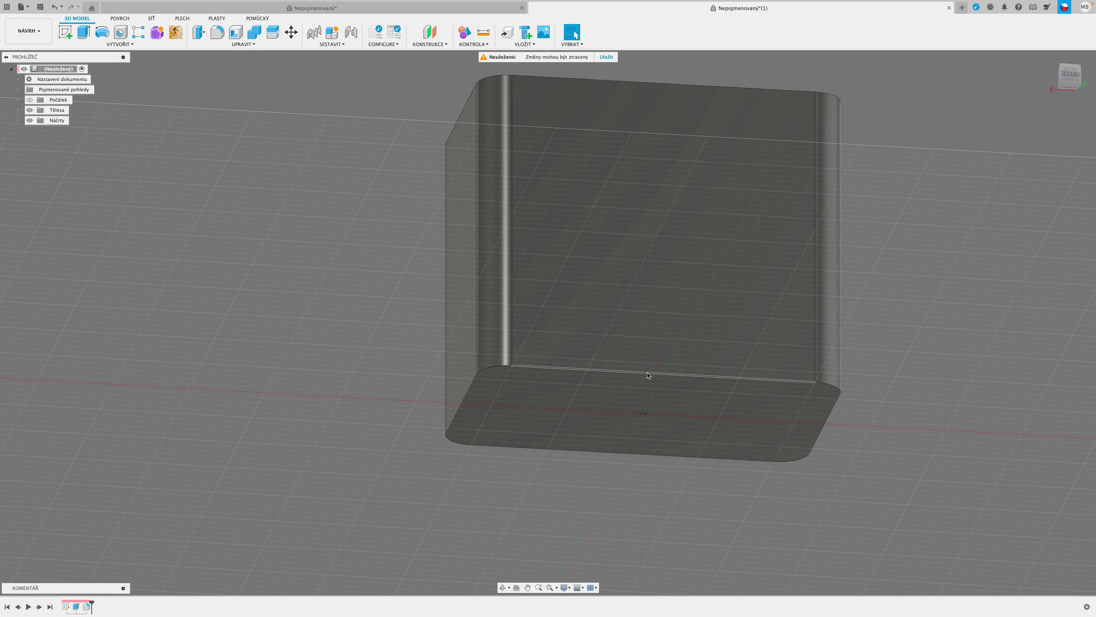
click(648, 375)
click(243, 44)
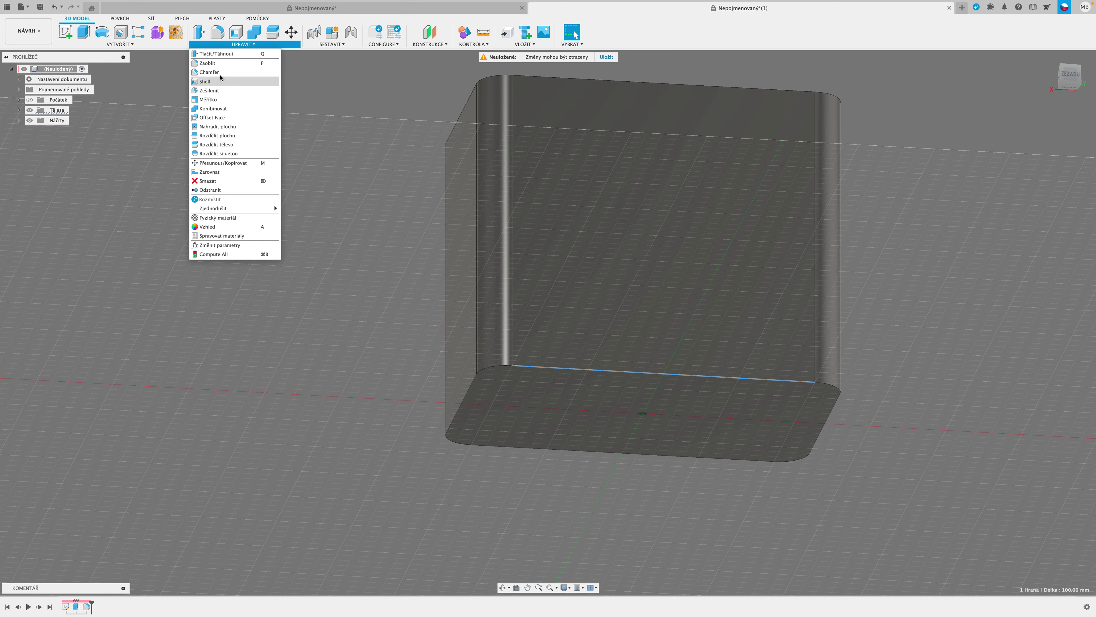
click(208, 63)
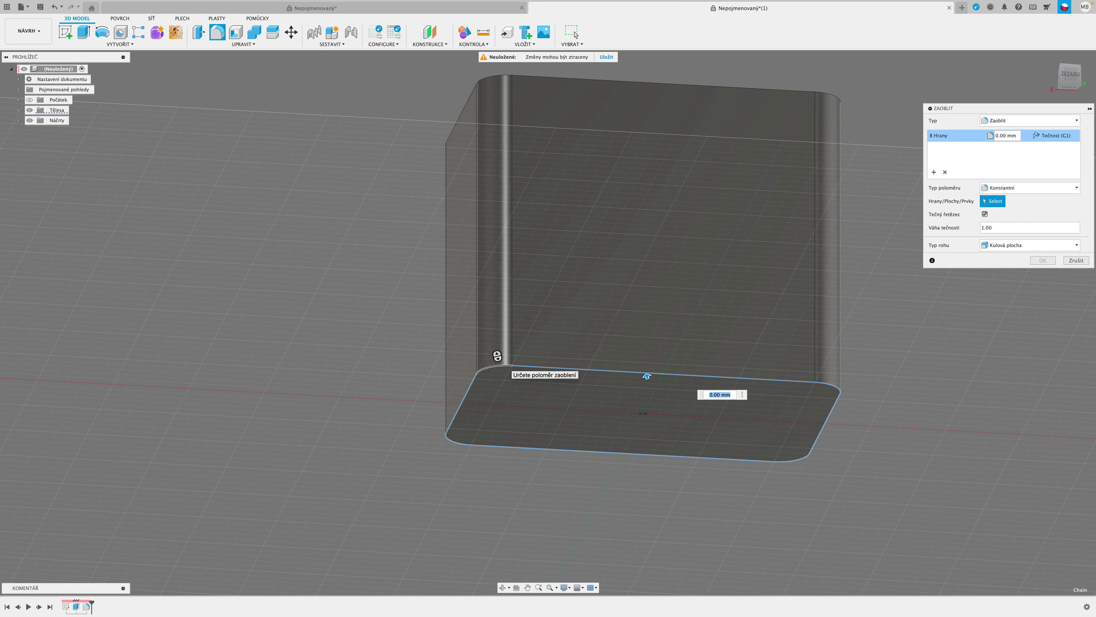
text(10)
key(Return)
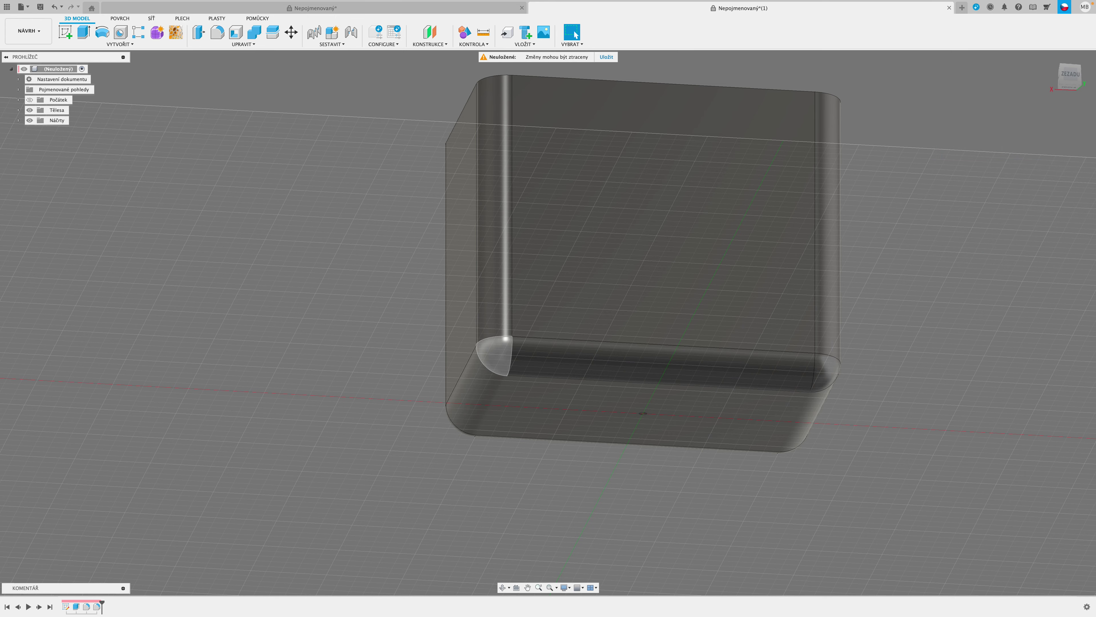
Step: Examine the rounded lower corner of the block up close in the straight side view
shift+middle_drag(334, 383, 399, 392)
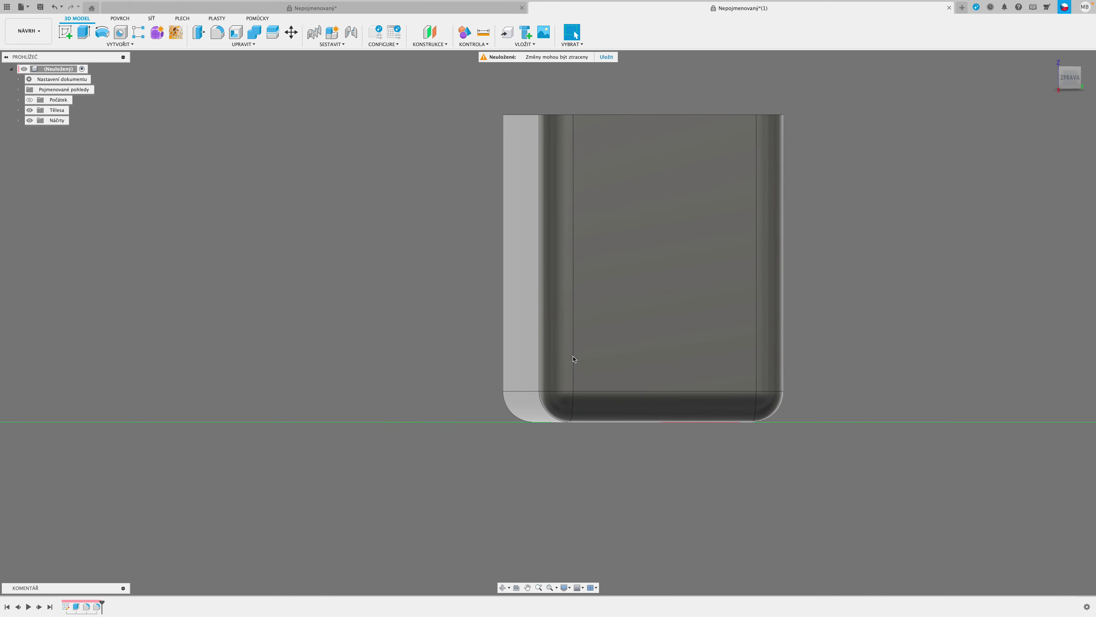
scroll(806, 351, up, 1)
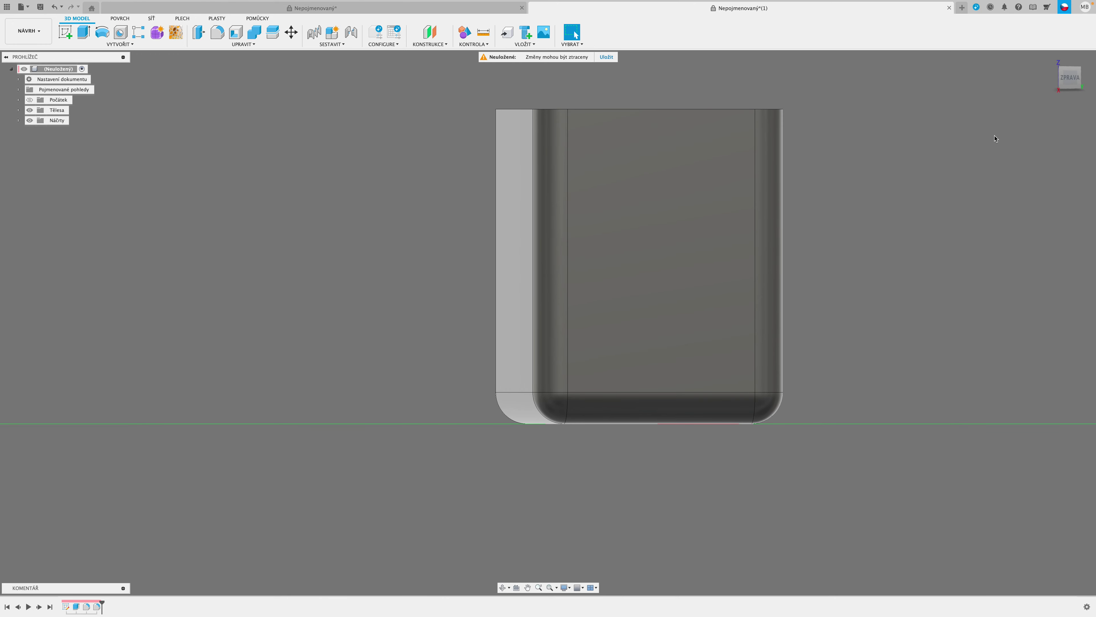
click(1070, 78)
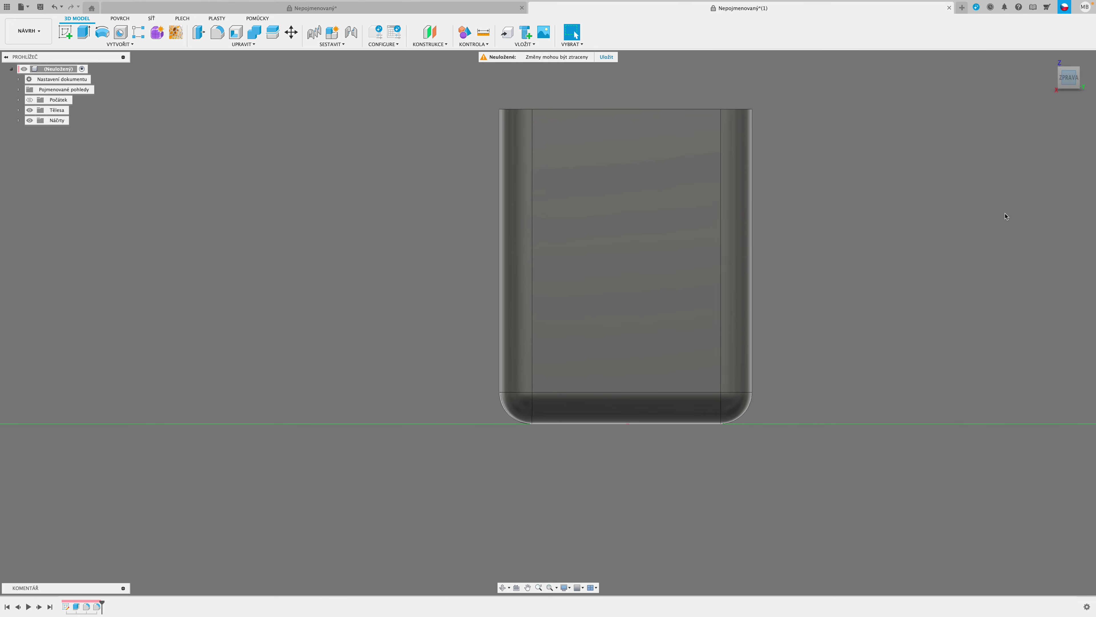
scroll(878, 316, up, 2)
scroll(863, 339, up, 2)
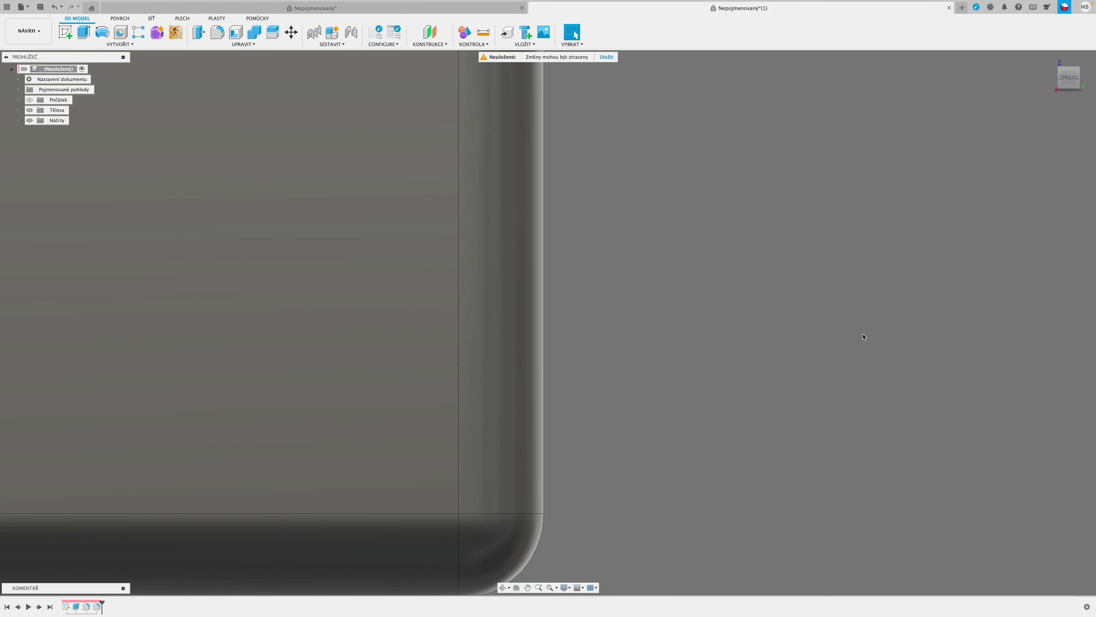
scroll(971, 270, down, 2)
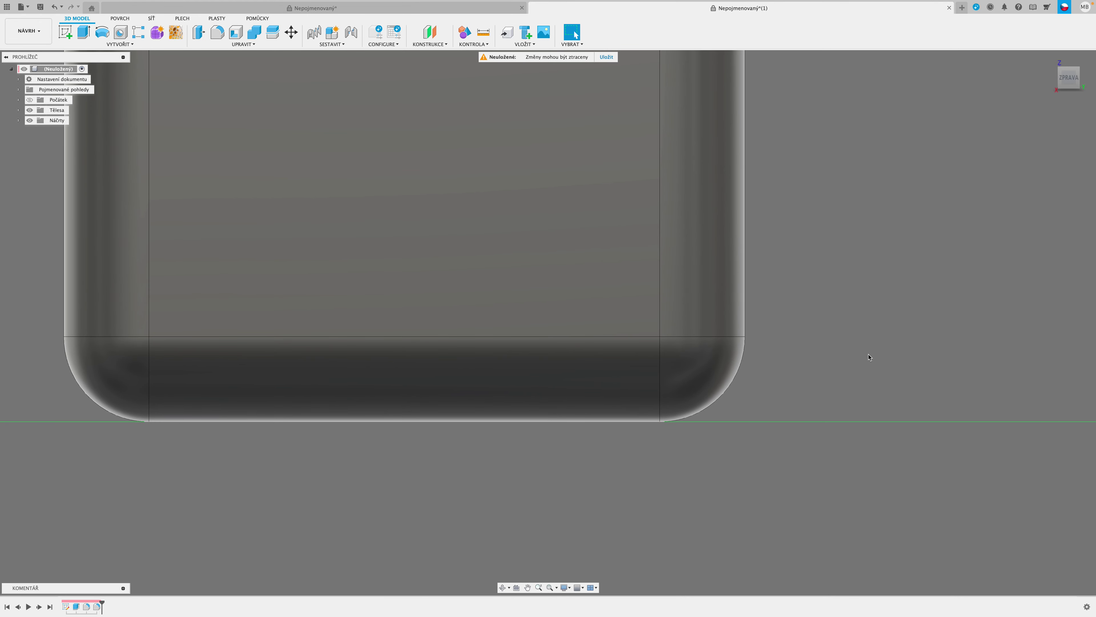
scroll(857, 369, up, 2)
scroll(856, 369, up, 3)
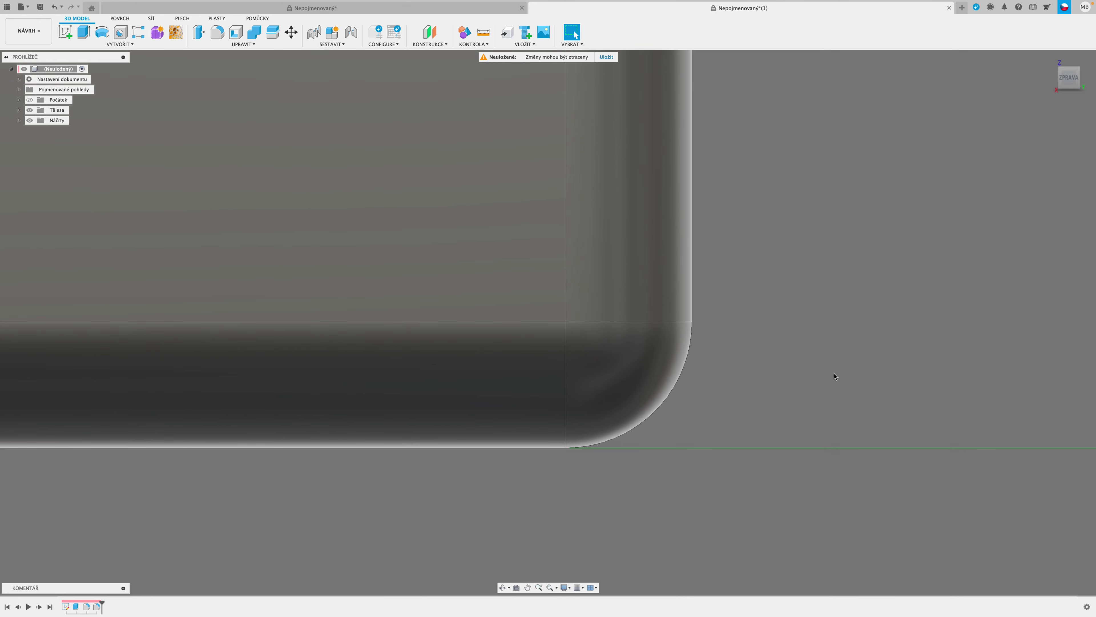
middle_drag(830, 379, 929, 351)
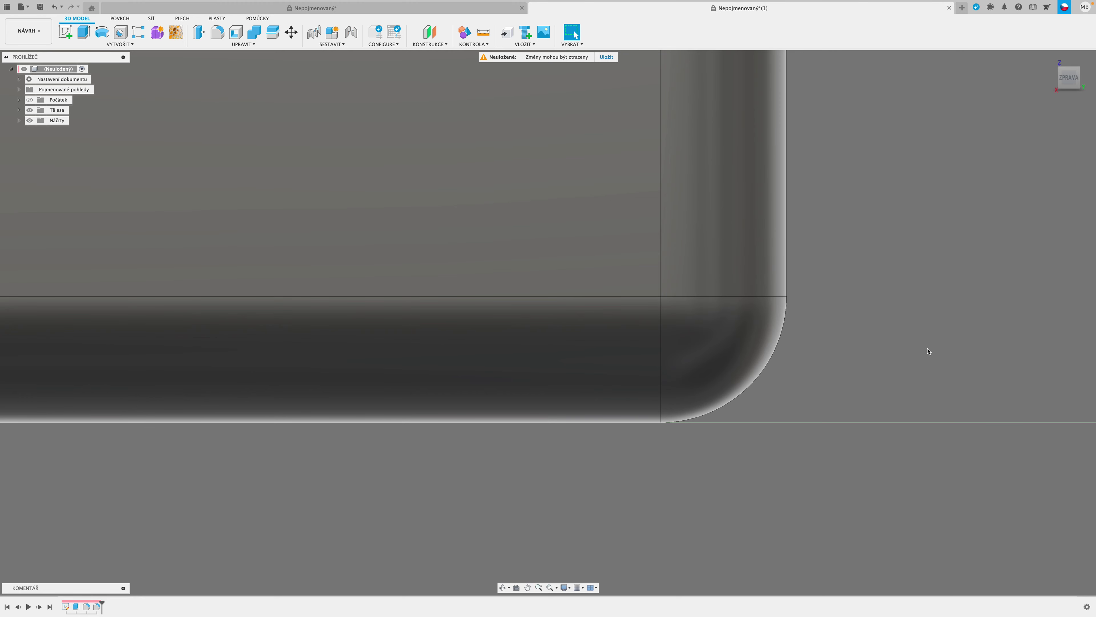
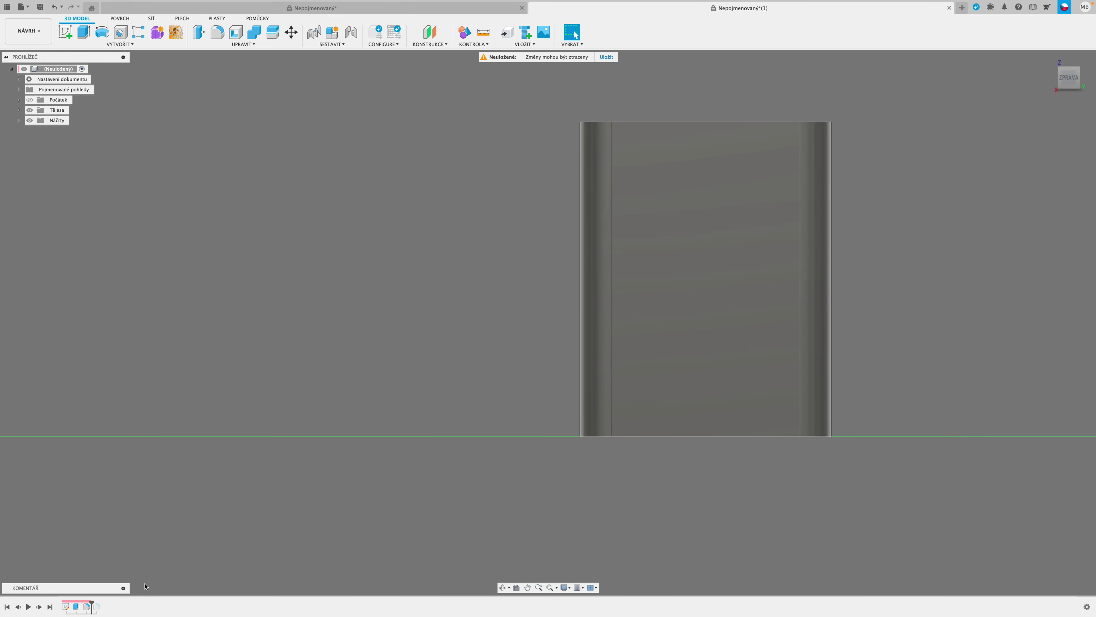
Step: Delete the rolled-back underside fillet and chamfer the block's whole bottom edge loop with a 5 mm equal distance
right_click(97, 607)
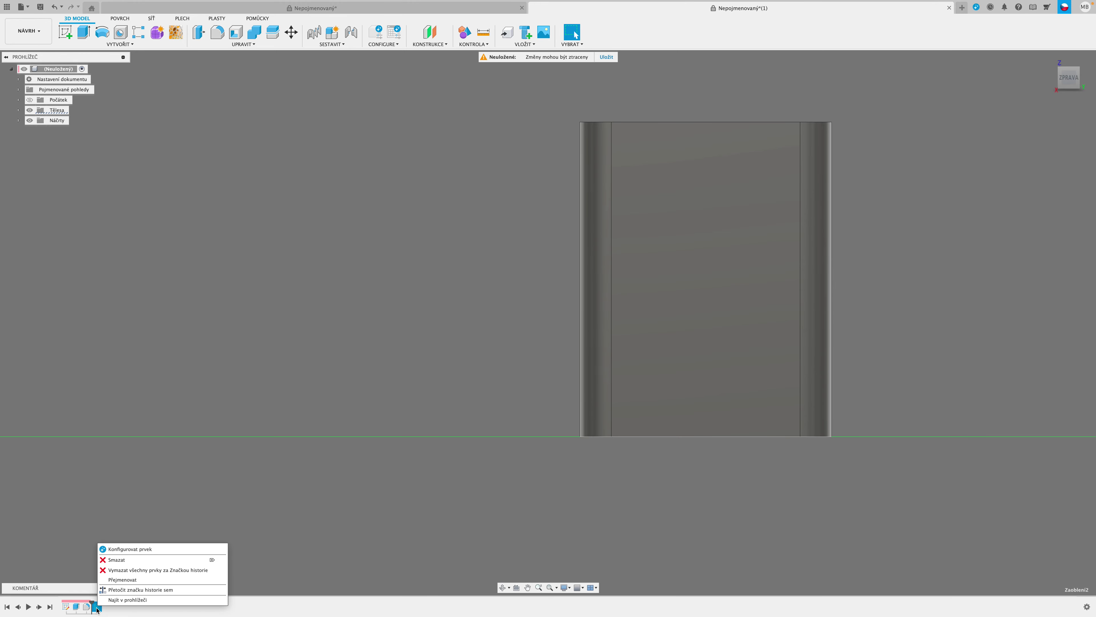
click(109, 572)
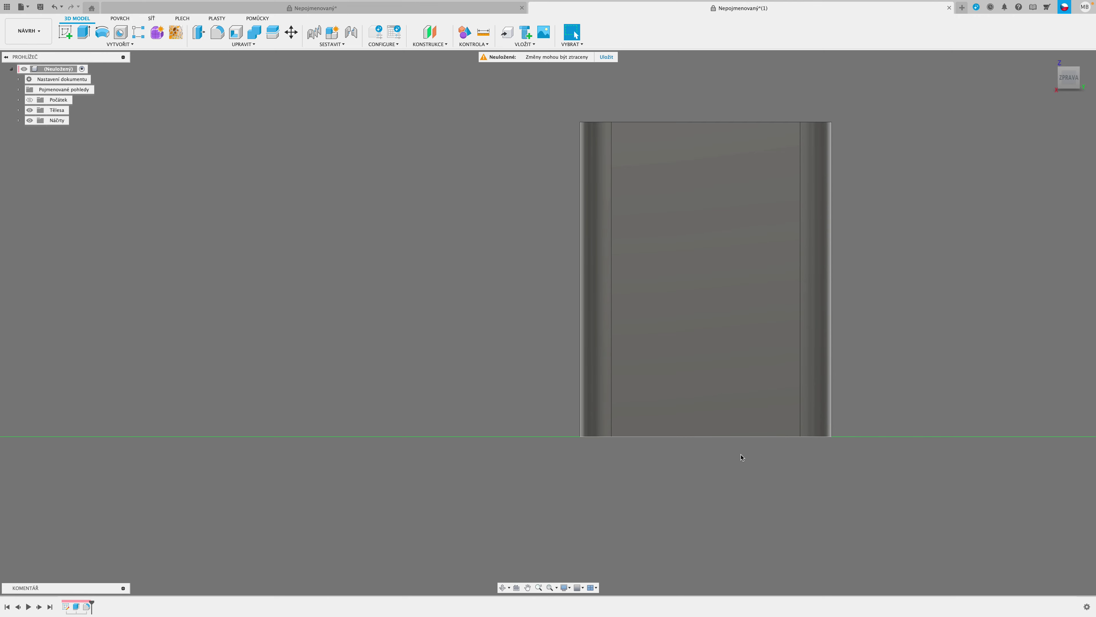
shift+middle_drag(901, 360, 888, 350)
key(Escape)
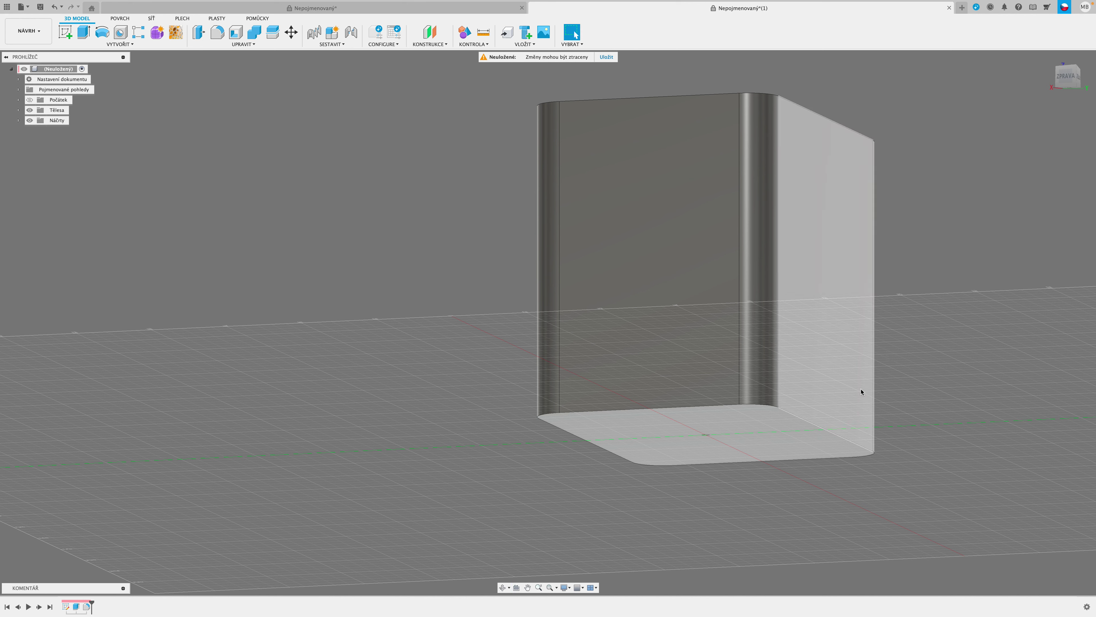
click(799, 419)
click(243, 44)
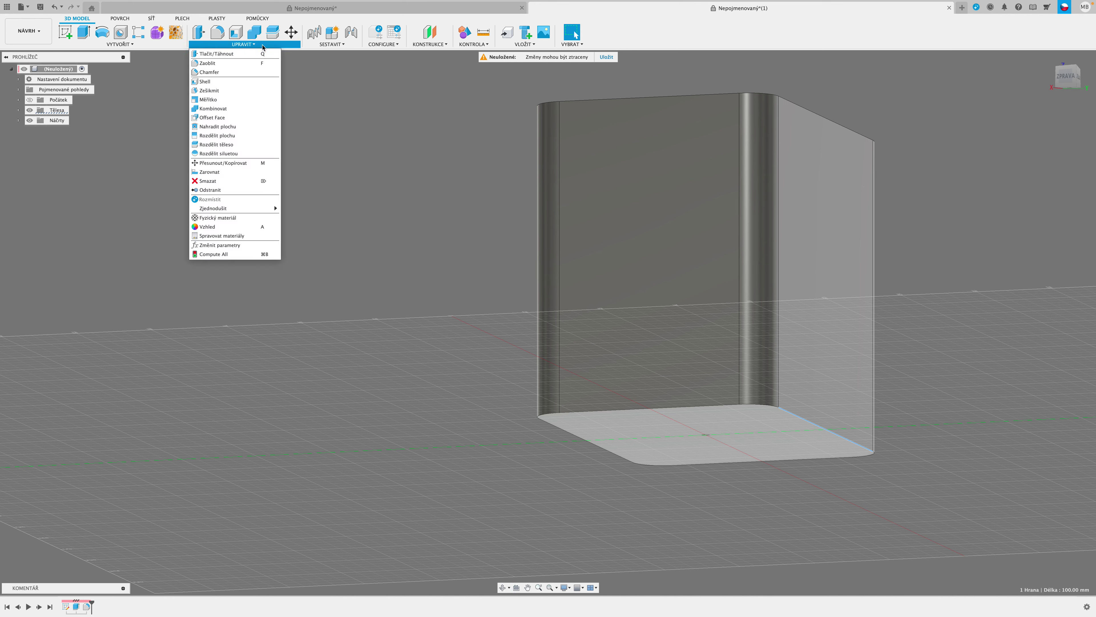
click(214, 73)
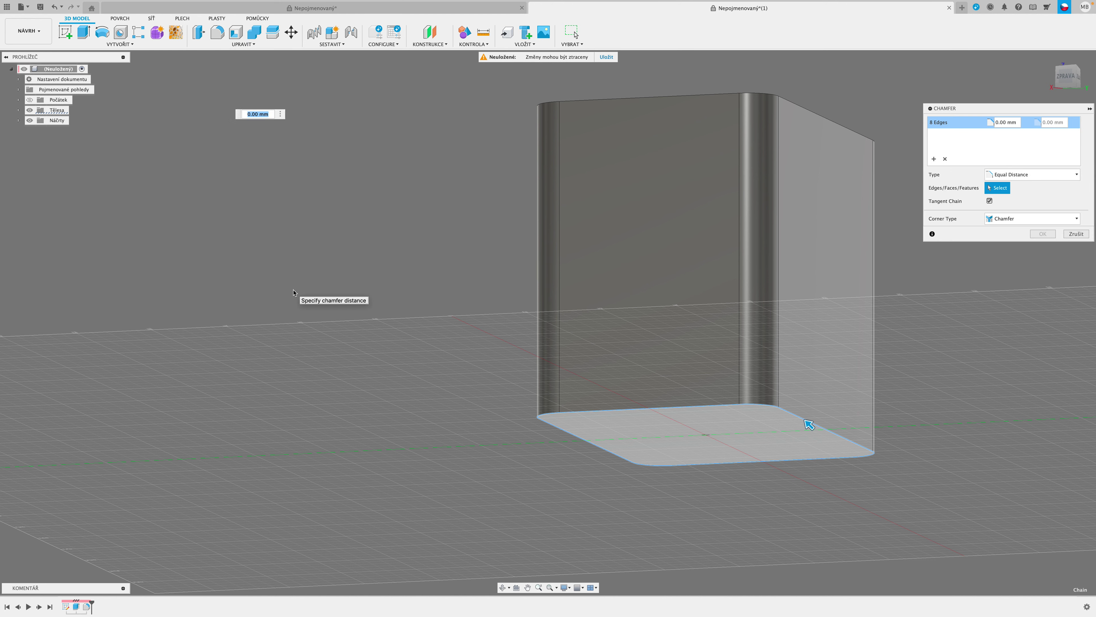
text(5)
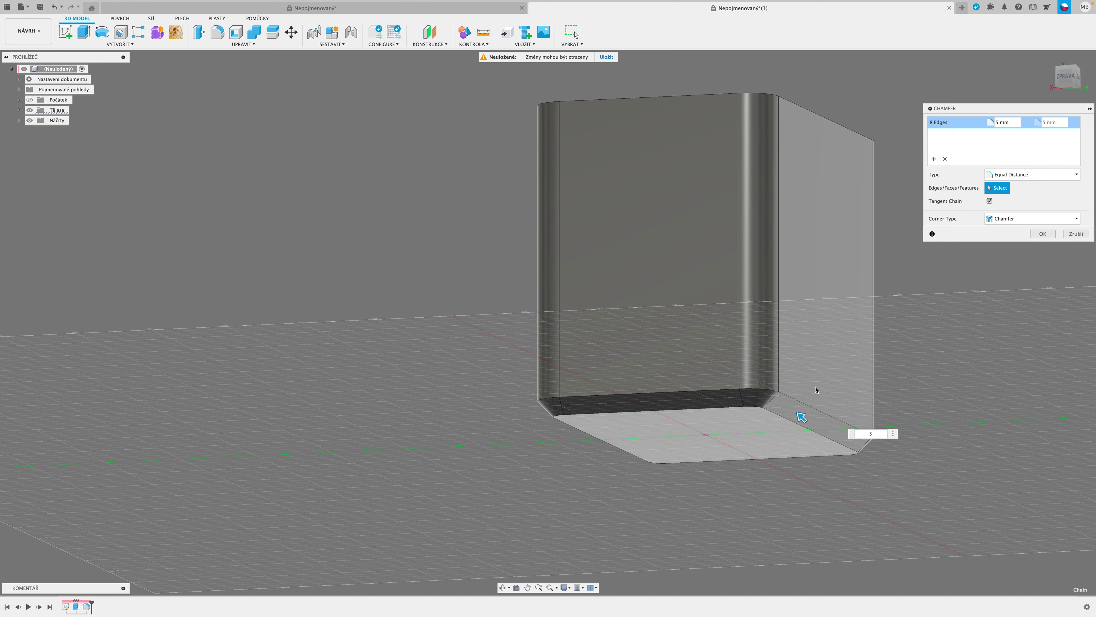
key(Return)
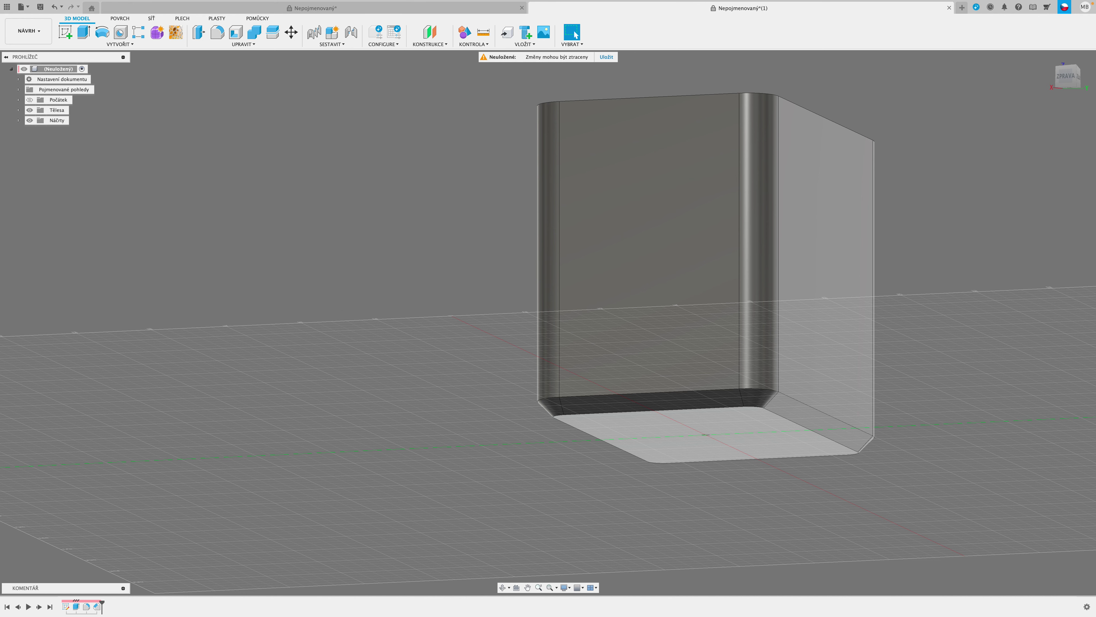
Step: Round the upper edge loop of the bottom chamfer with a 16 mm constant-radius fillet
shift+middle_drag(942, 409, 949, 419)
scroll(949, 418, up, 10)
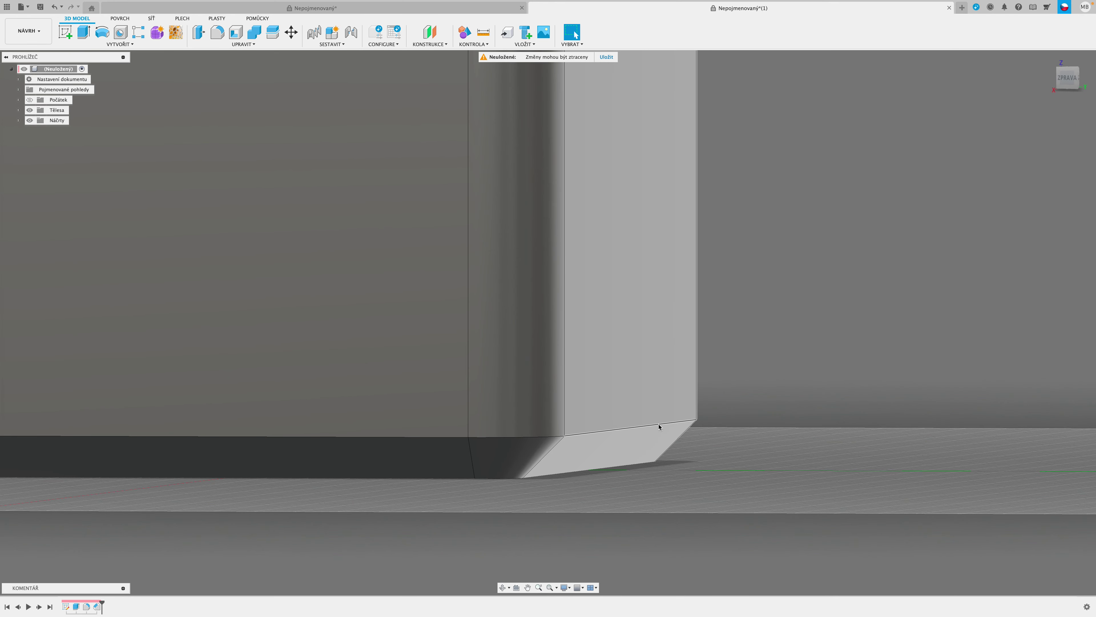
click(659, 426)
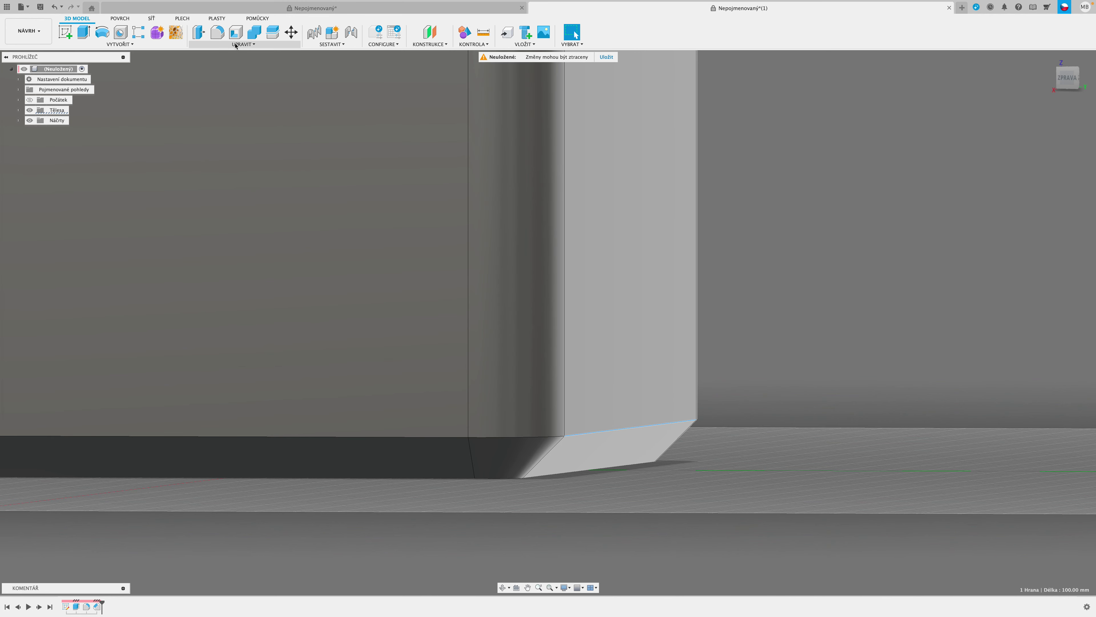
click(242, 44)
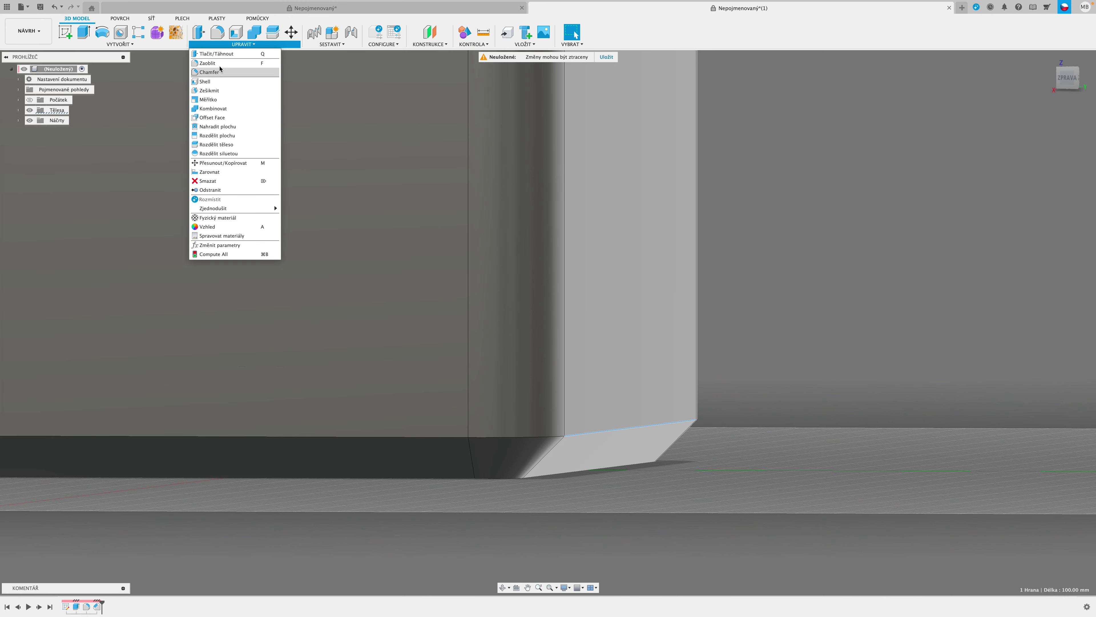
click(211, 63)
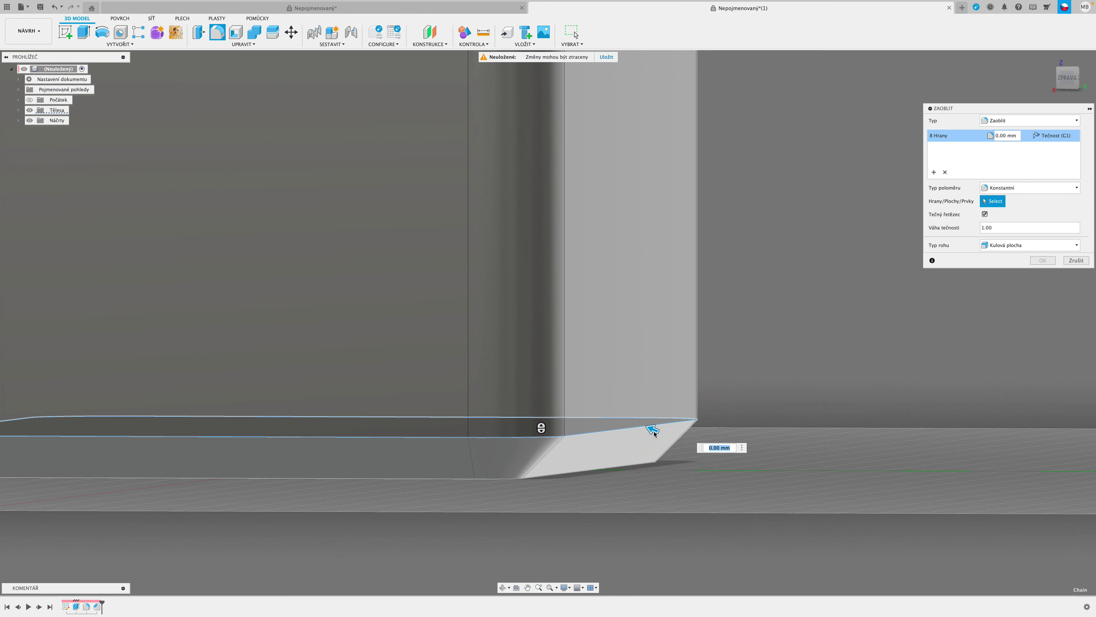
drag(653, 429, 642, 425)
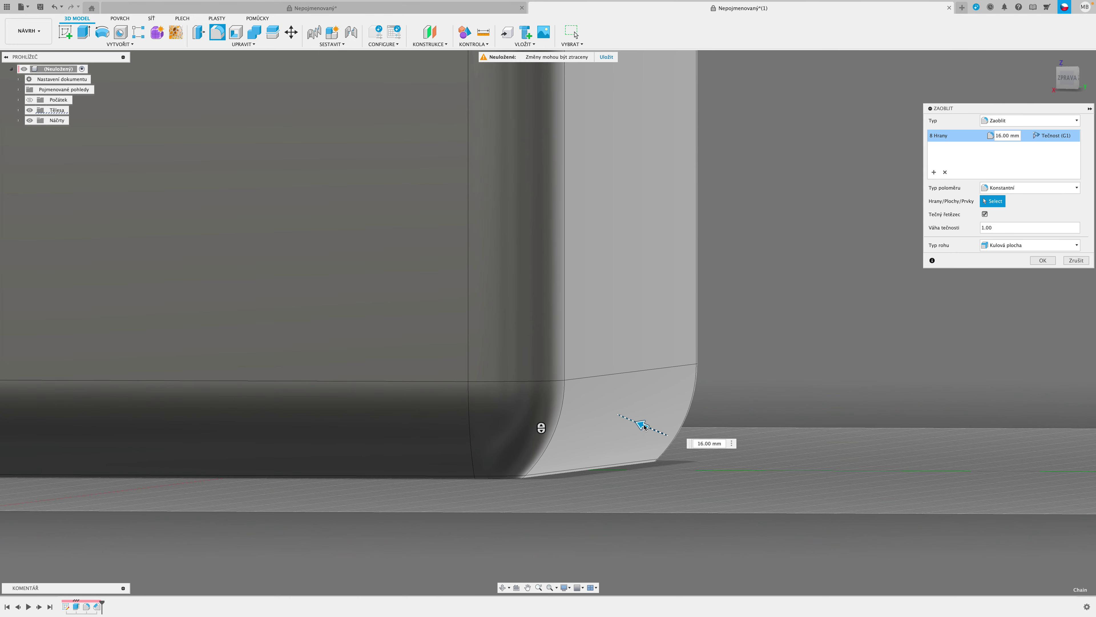
click(1042, 262)
Step: Shell the block with a 5 mm inside thickness, removing its top face
shift+middle_drag(866, 359, 907, 381)
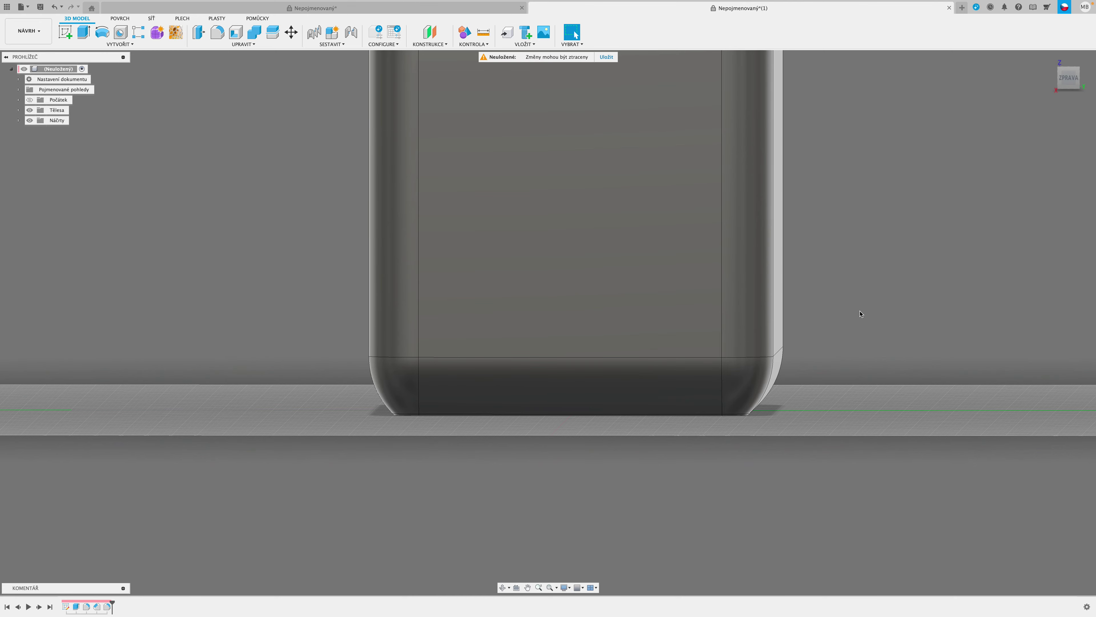
scroll(860, 314, down, 5)
shift+middle_drag(905, 234, 890, 289)
click(664, 192)
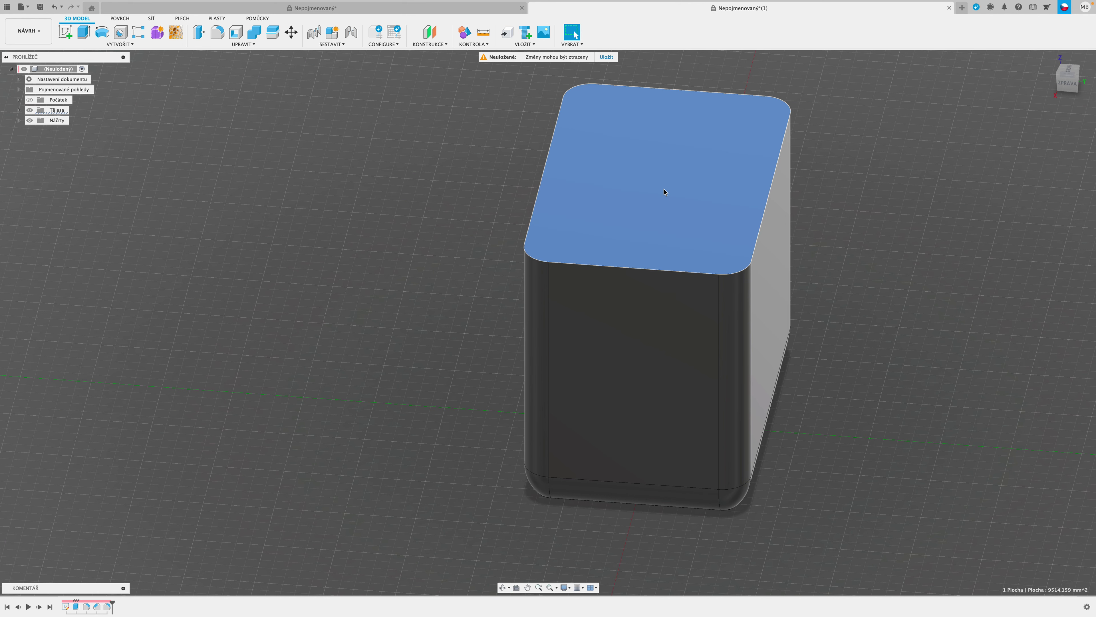
click(235, 36)
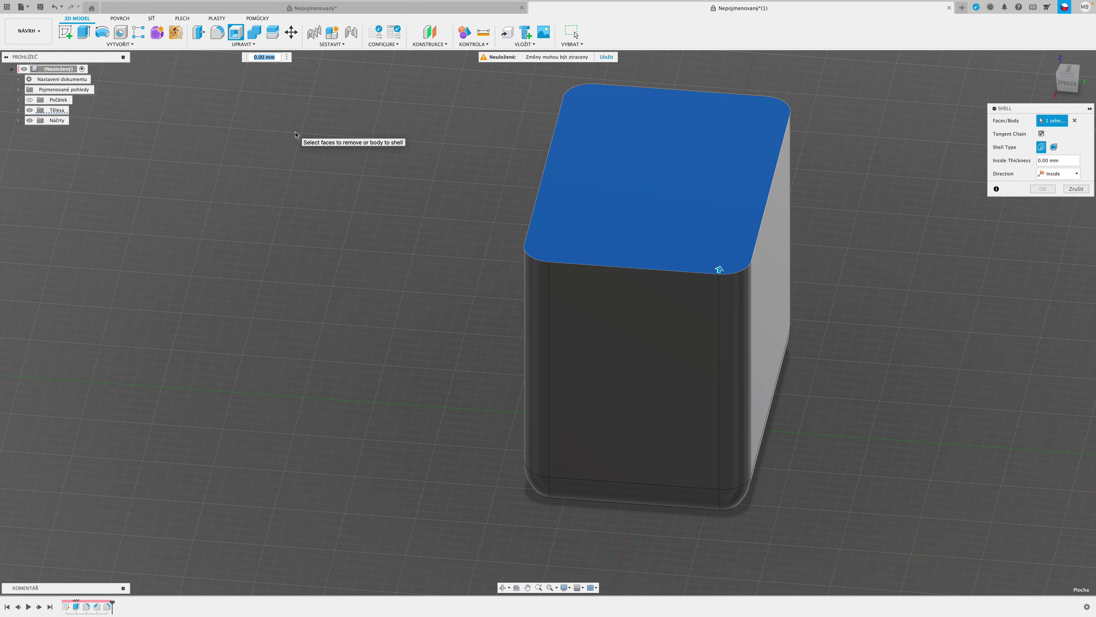
text(5)
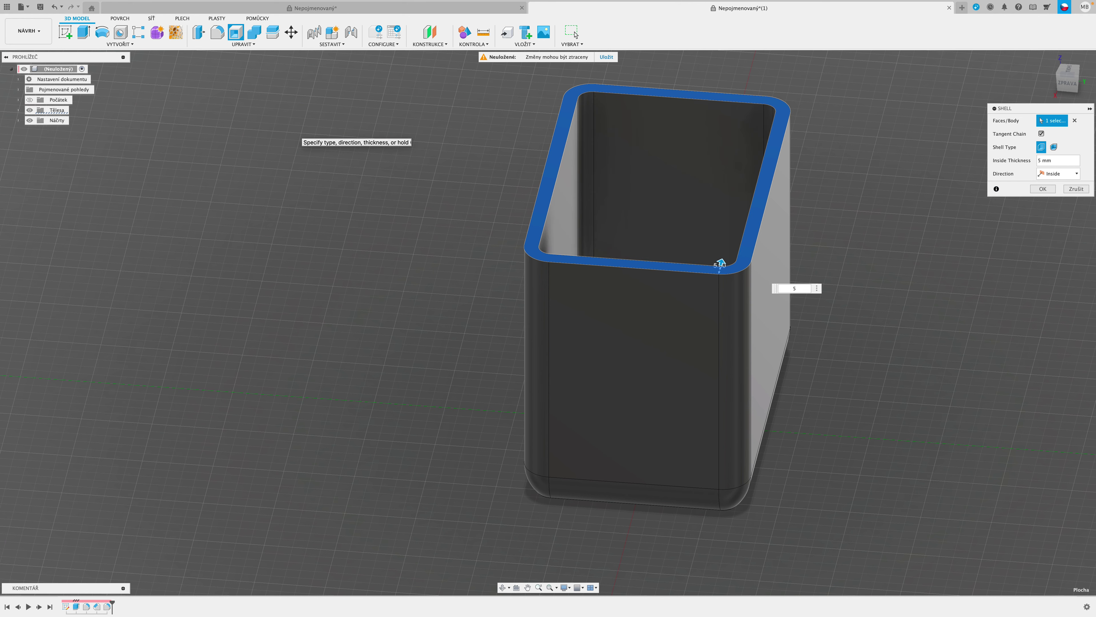
key(Return)
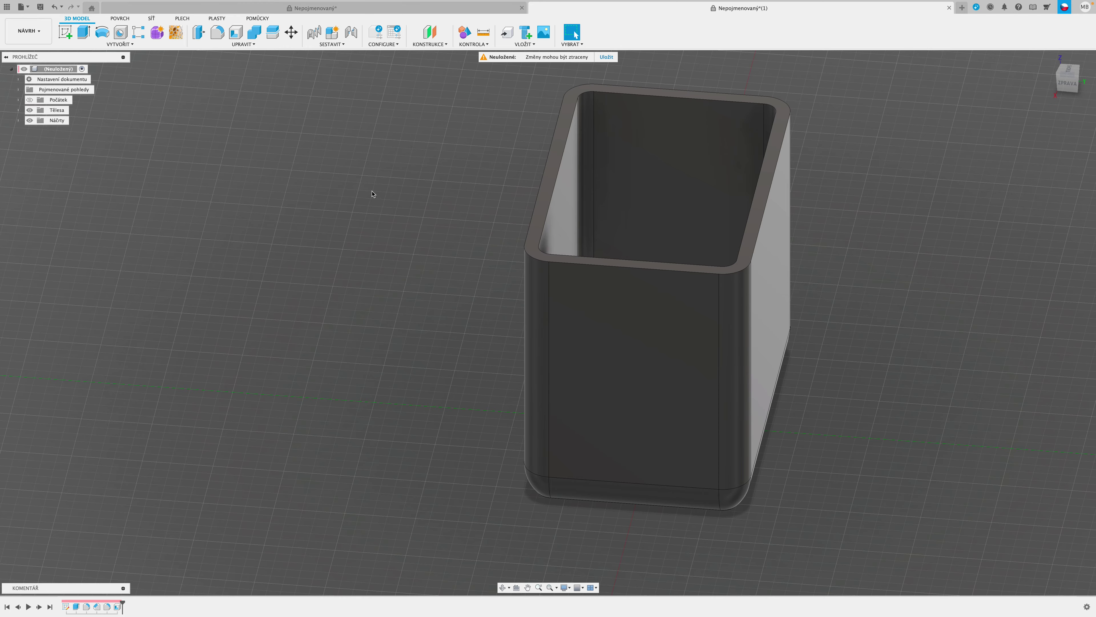
Step: Examine the shelled box's interior and rounded edges, and compare it with the sharp-edged box in the other open design
shift+middle_drag(373, 194, 348, 206)
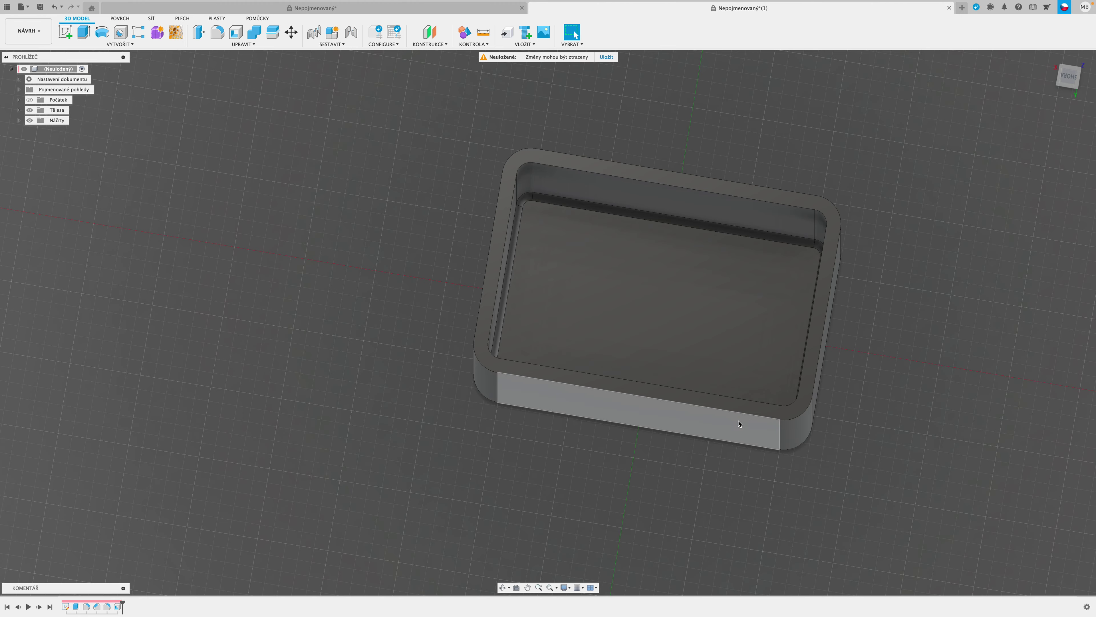
shift+middle_drag(600, 473, 502, 472)
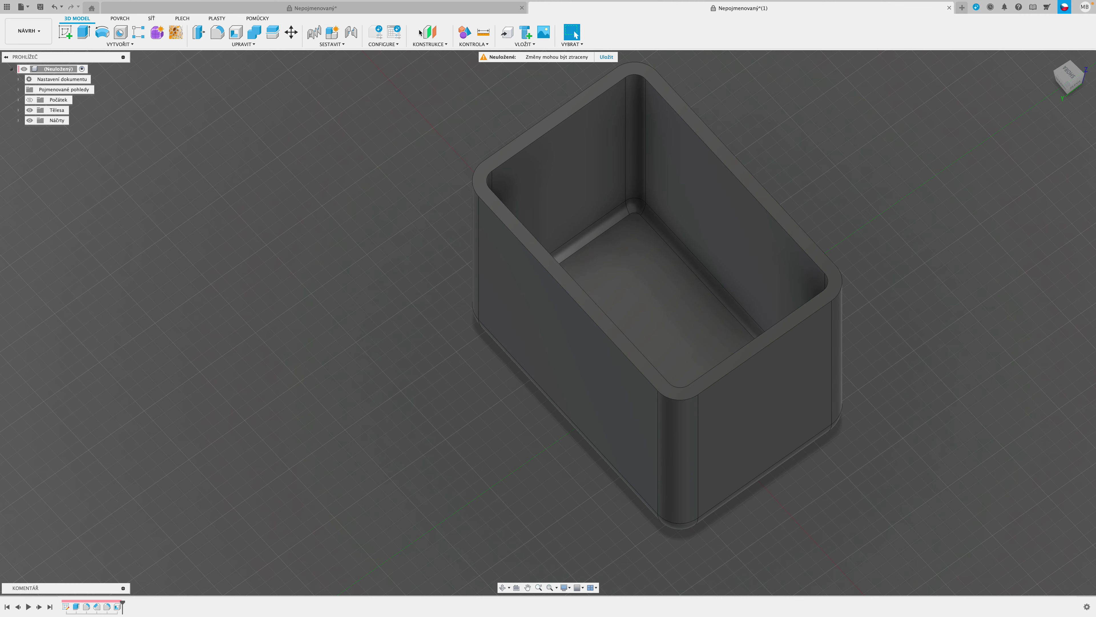
click(412, 10)
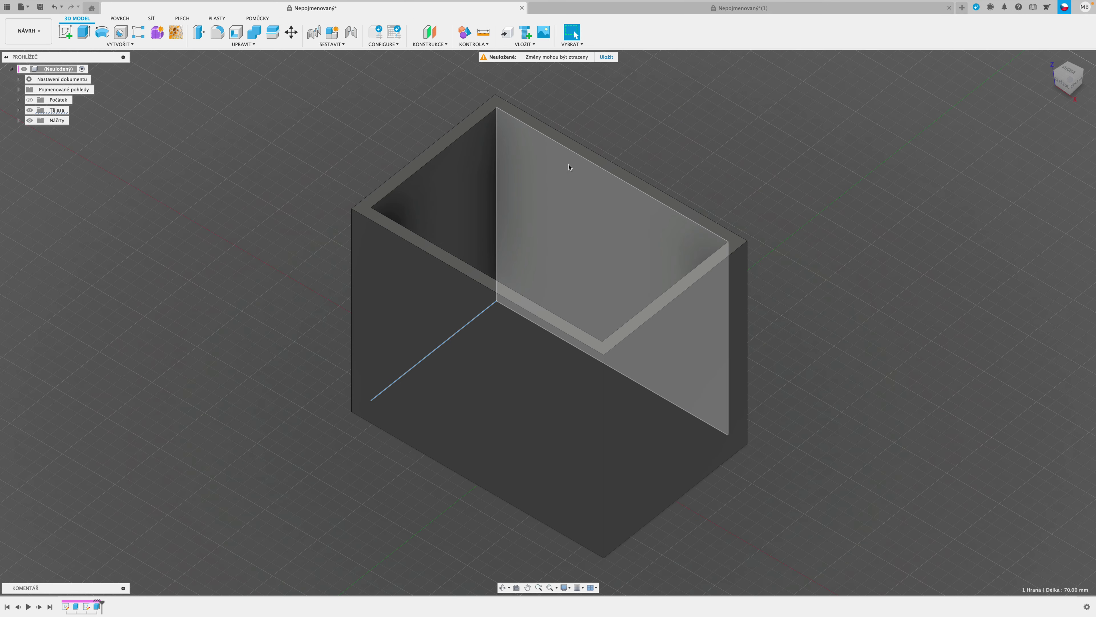
click(740, 8)
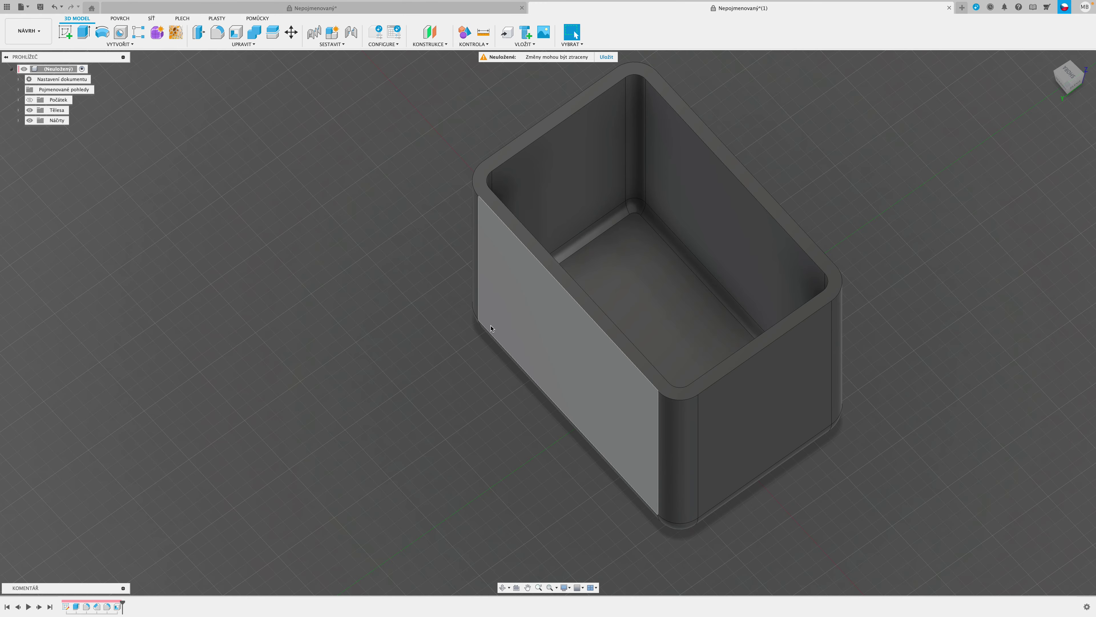
shift+middle_drag(490, 328, 526, 384)
key(Escape)
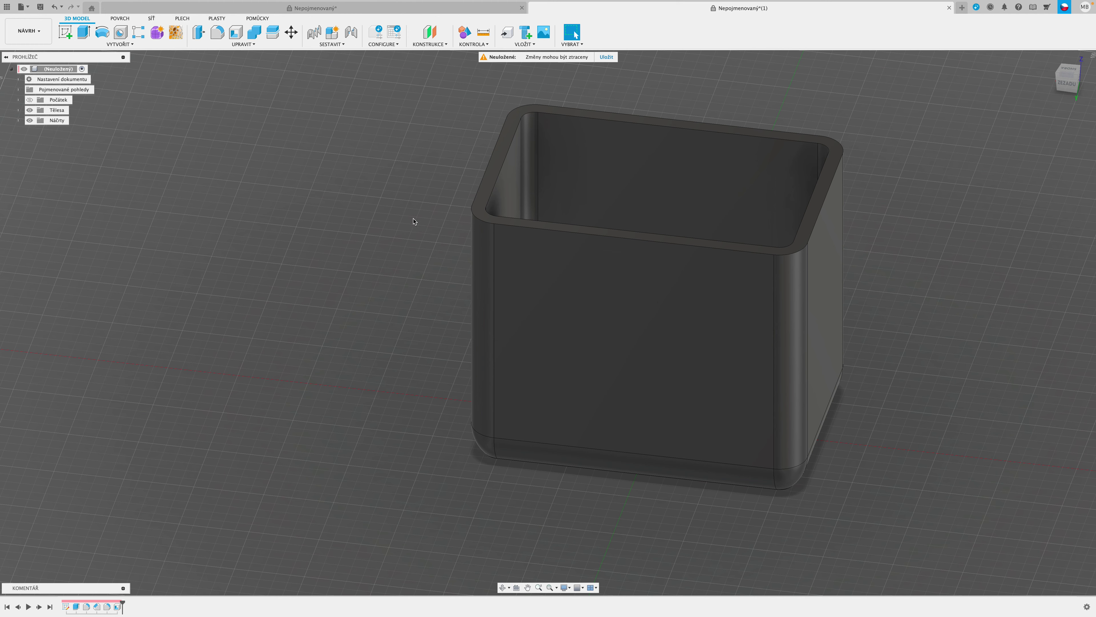
Step: In the first box design, round the four outer vertical edges with a 10 mm constant-radius fillet
click(313, 8)
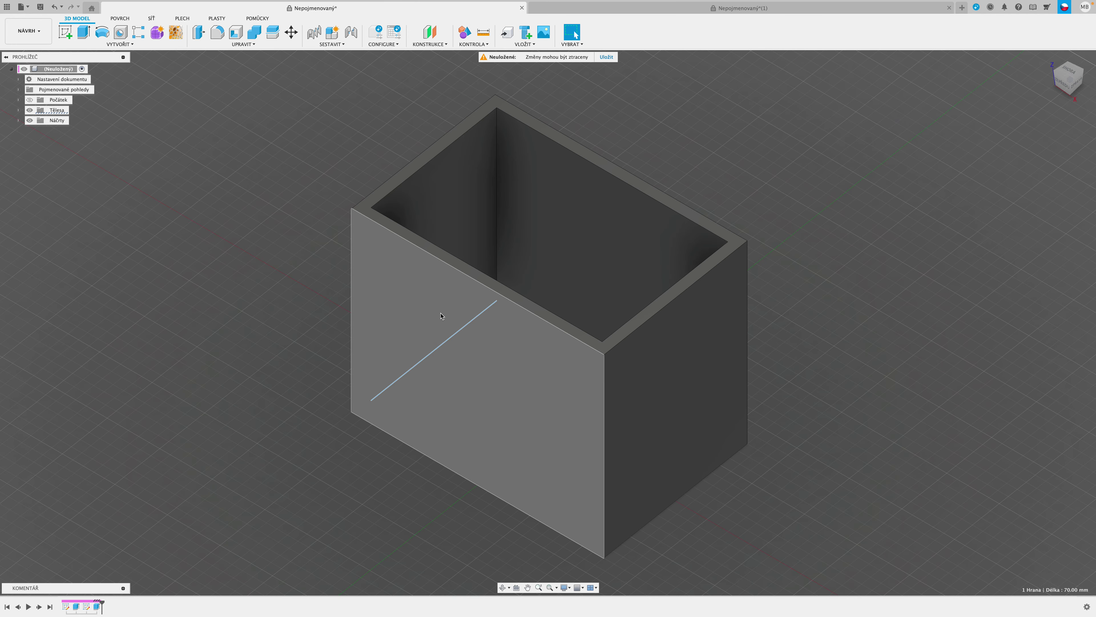
shift+middle_drag(251, 505, 291, 471)
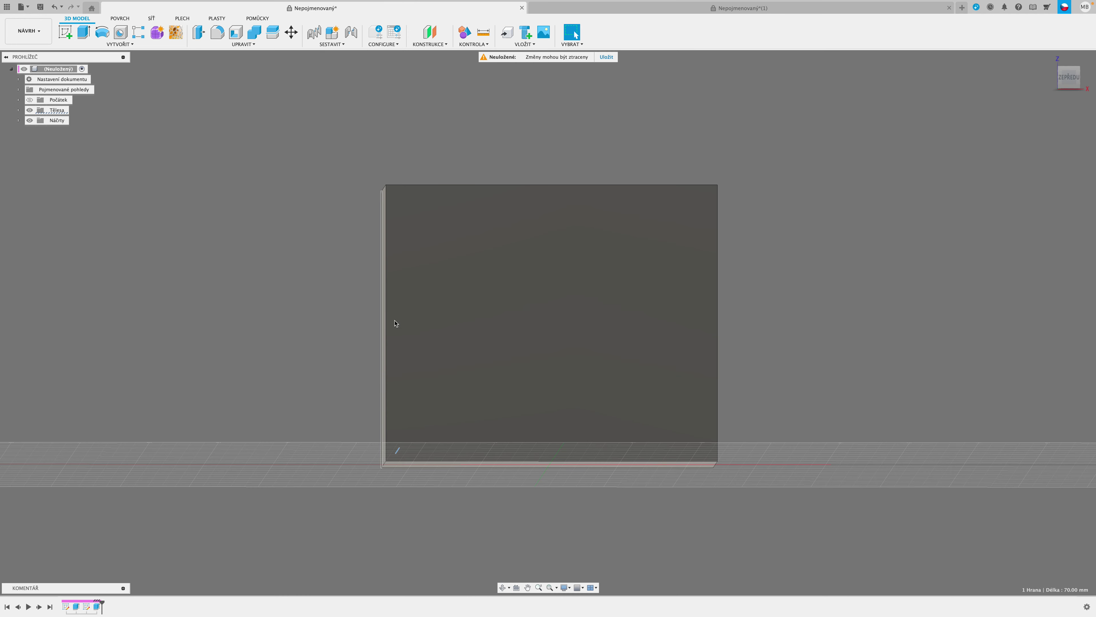
click(386, 326)
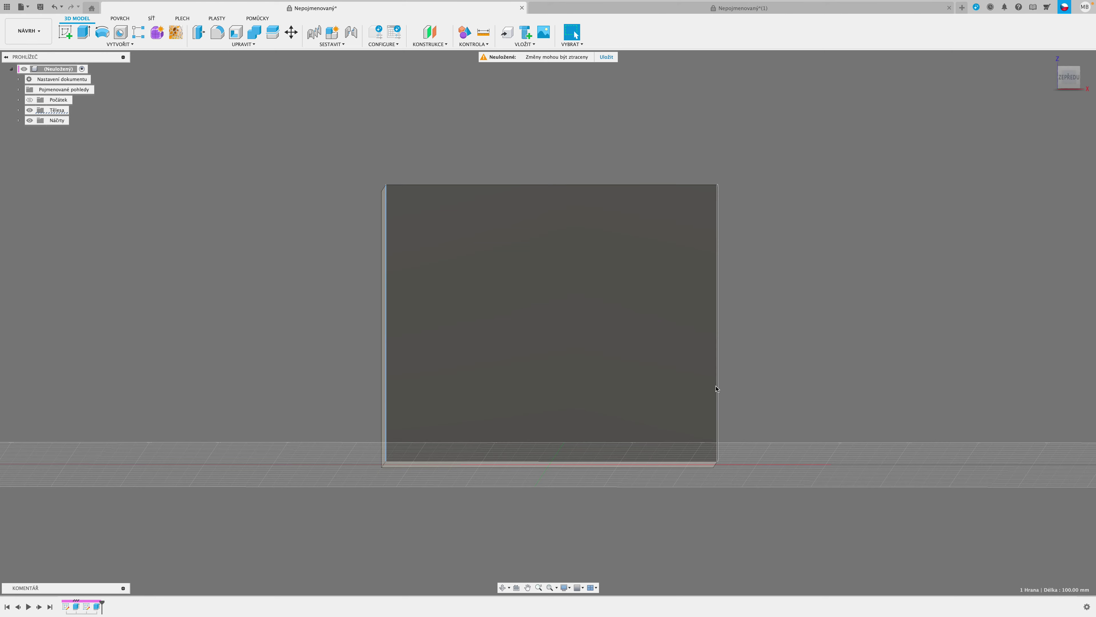
shift+click(718, 382)
shift+middle_drag(820, 368, 729, 374)
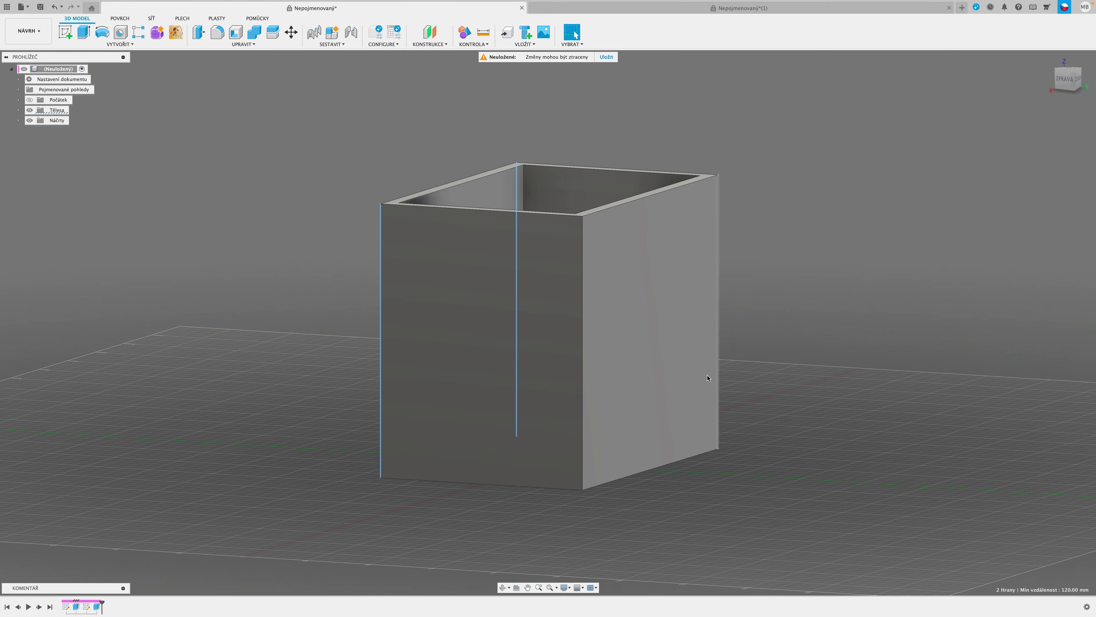
shift+click(582, 359)
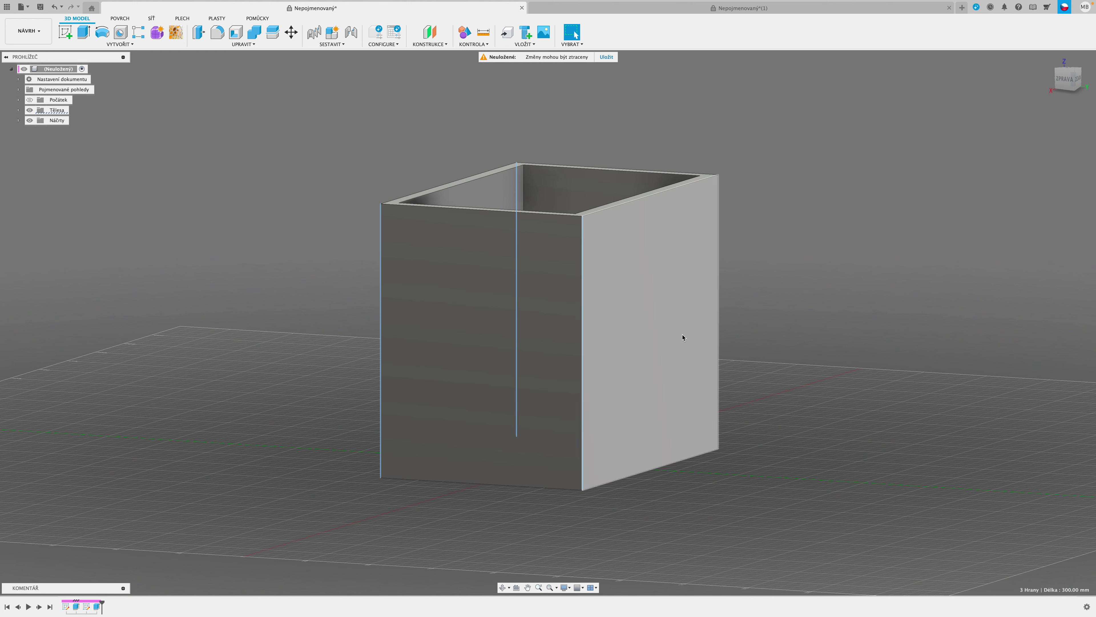
shift+click(718, 327)
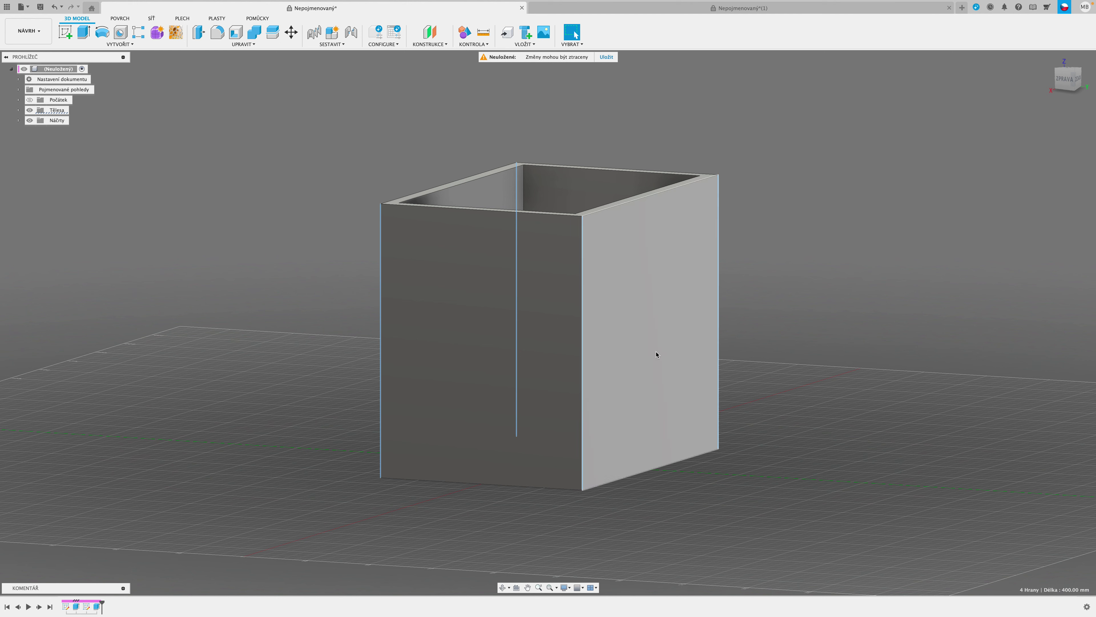
click(217, 35)
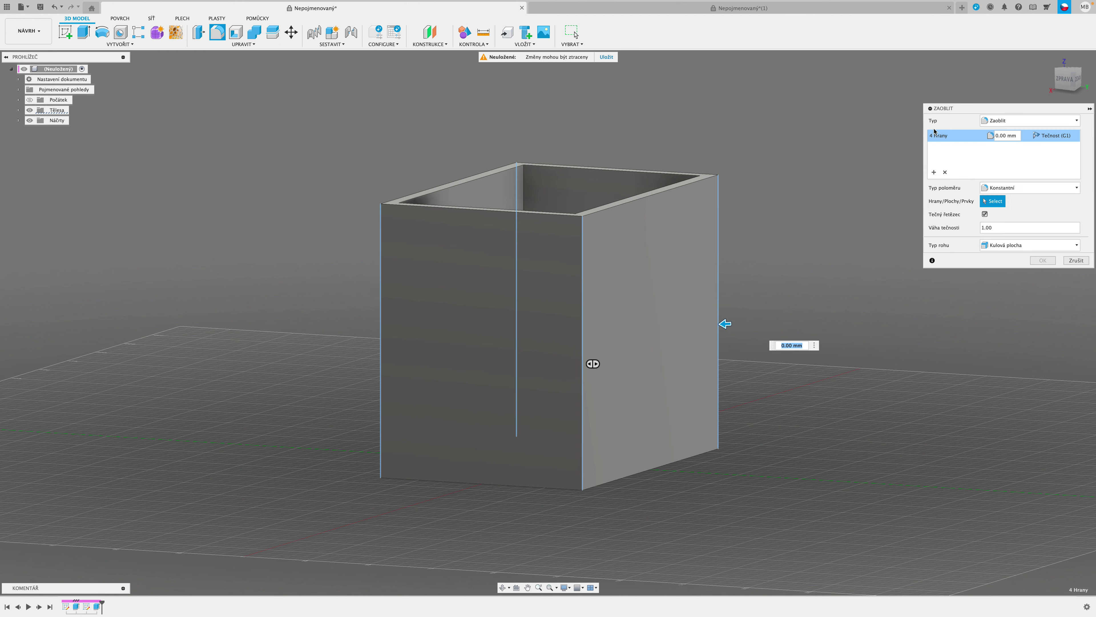
text(10)
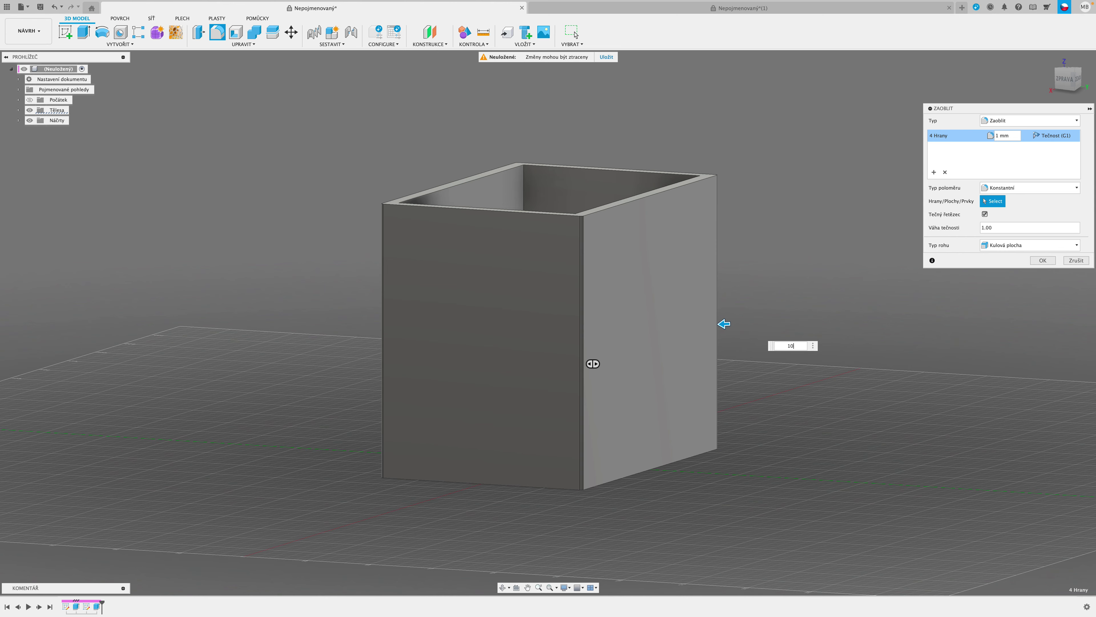
key(Return)
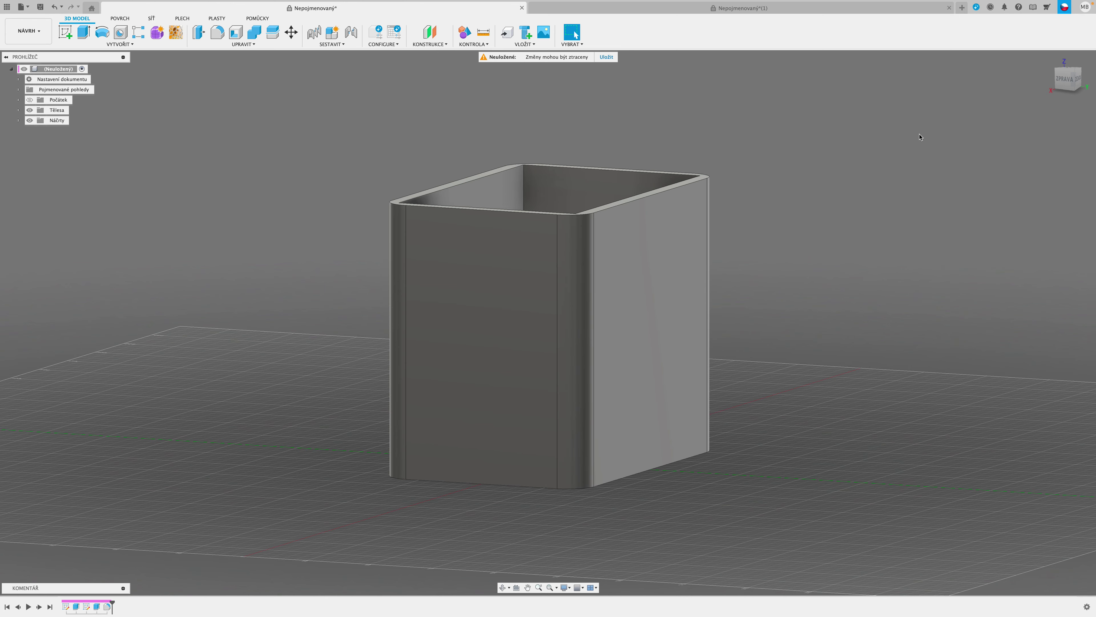
Step: Round the four inner vertical edges of the box with a 5 mm constant-radius fillet
shift+middle_drag(880, 210, 860, 254)
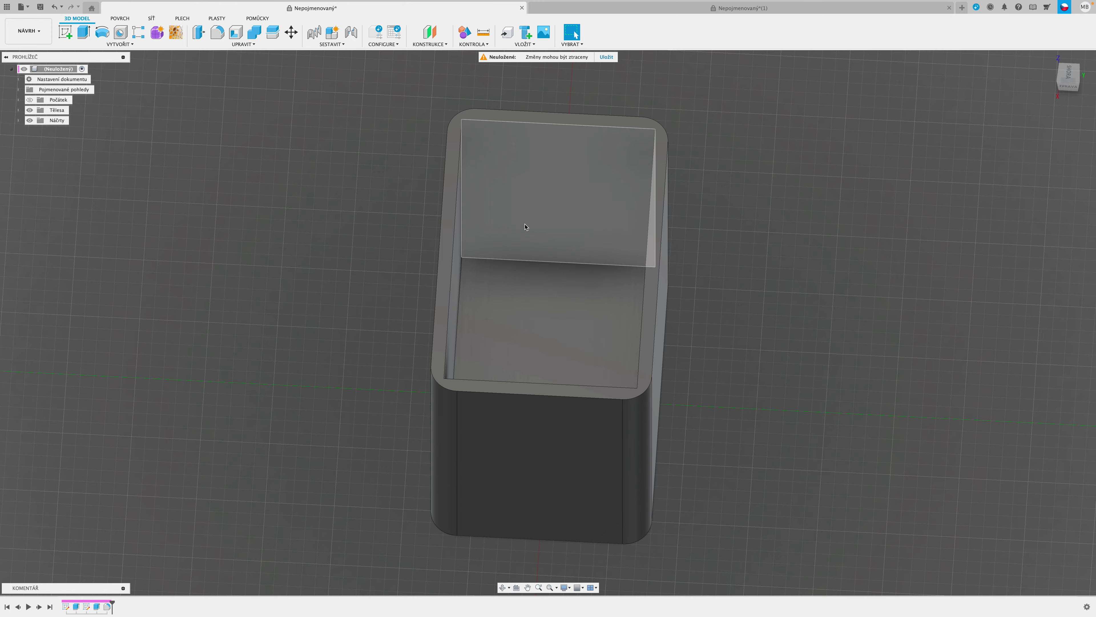
key(F6)
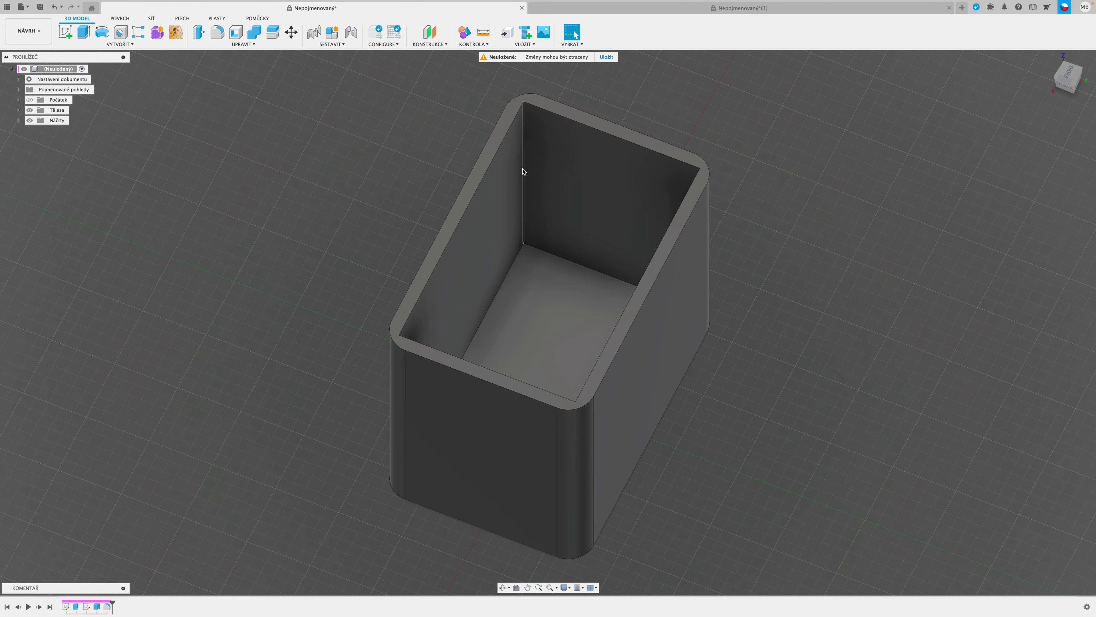
click(524, 172)
shift+middle_drag(262, 152, 357, 165)
click(563, 155)
click(515, 182)
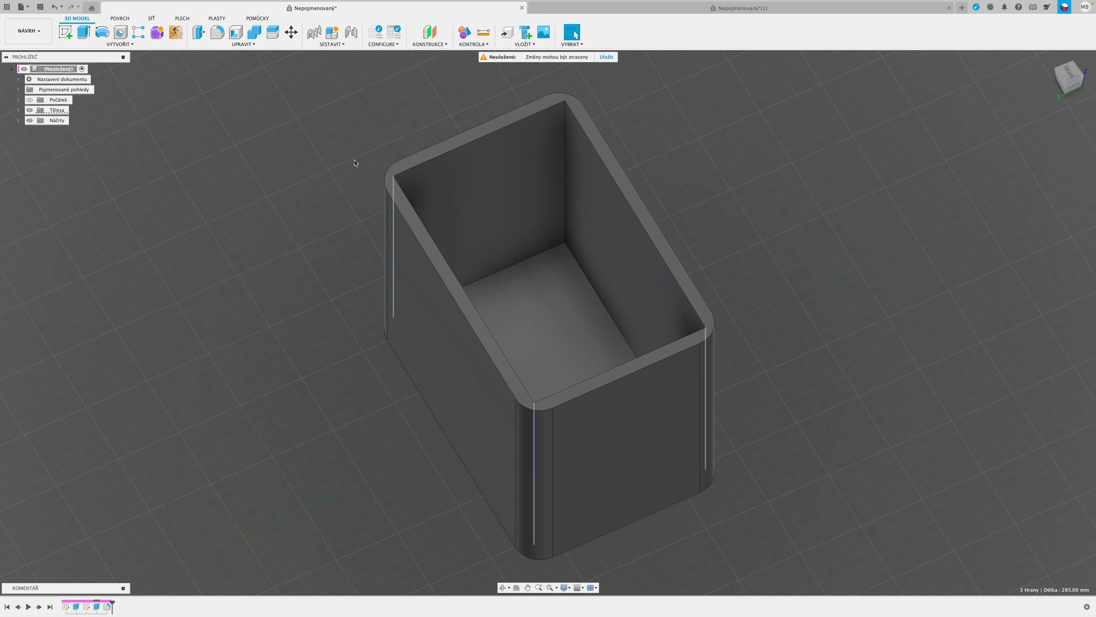
click(566, 158)
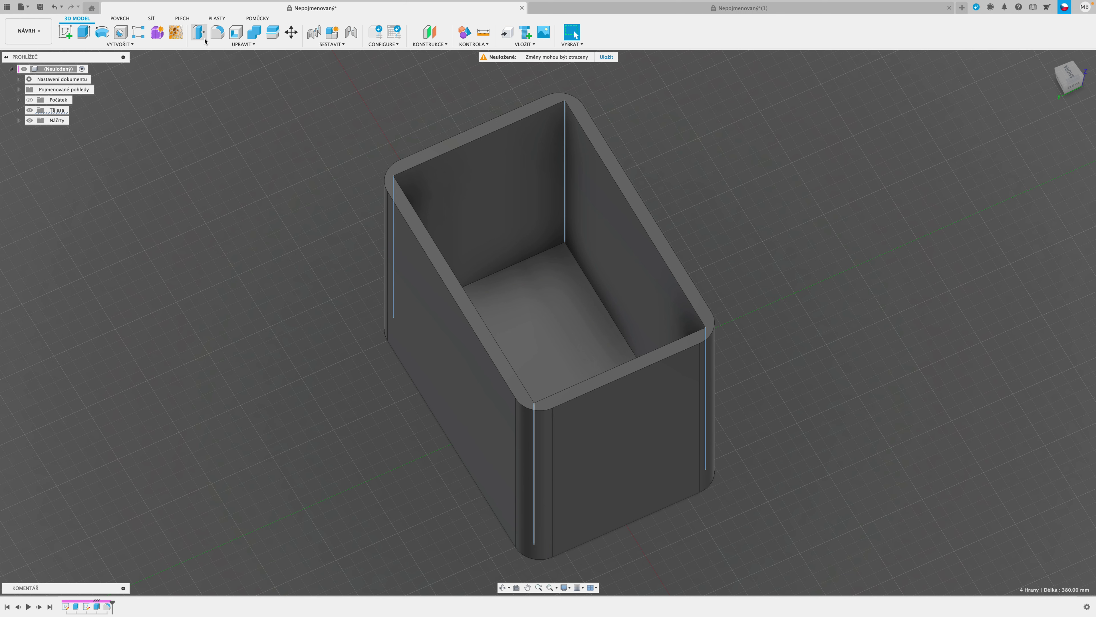
click(218, 33)
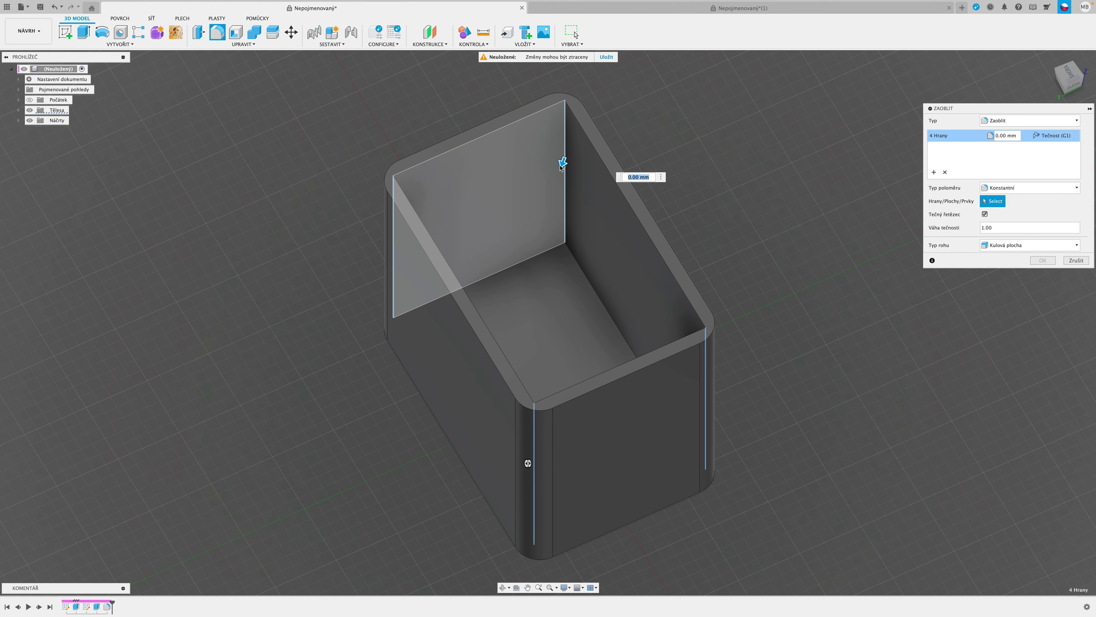
drag(562, 163, 561, 166)
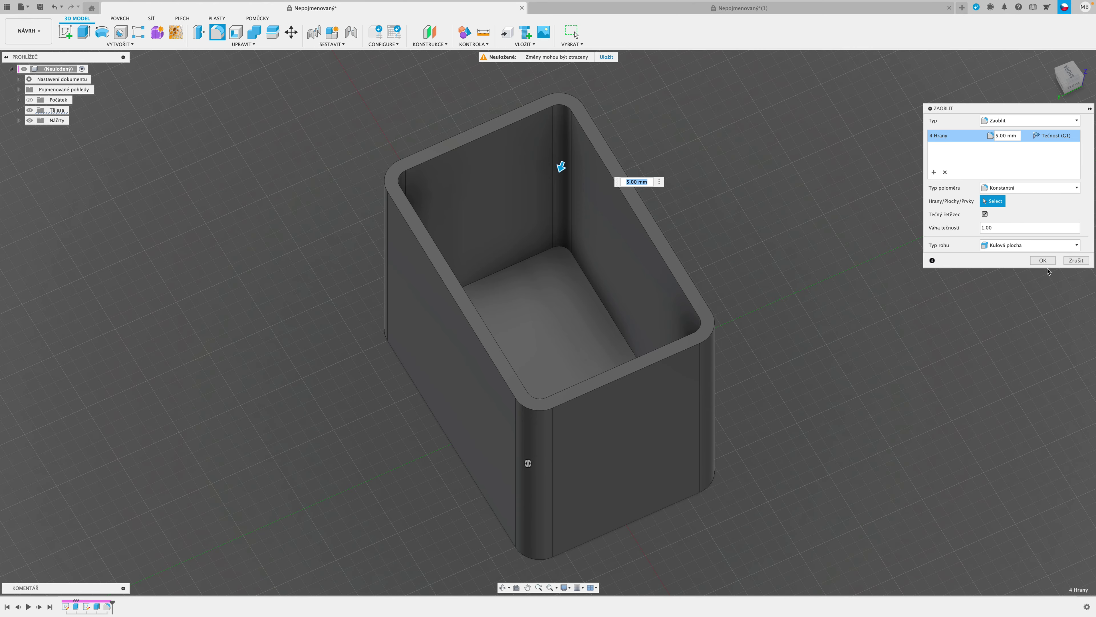
click(1043, 261)
Step: Round the edge loop around the box's inner floor with a 5 mm constant-radius fillet
shift+middle_drag(853, 235, 733, 207)
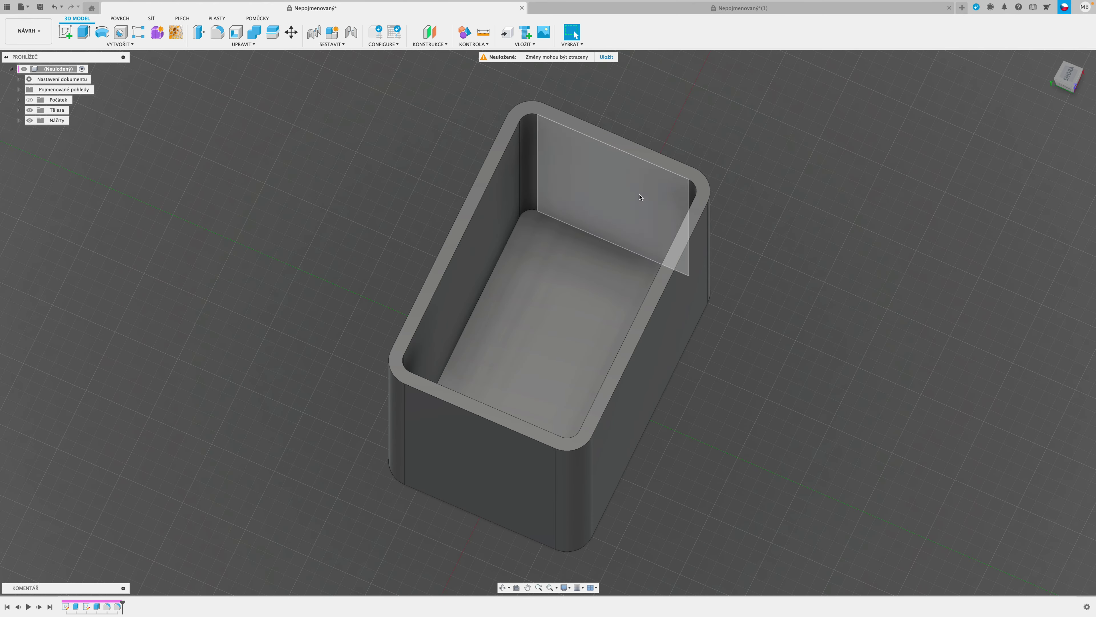
click(563, 222)
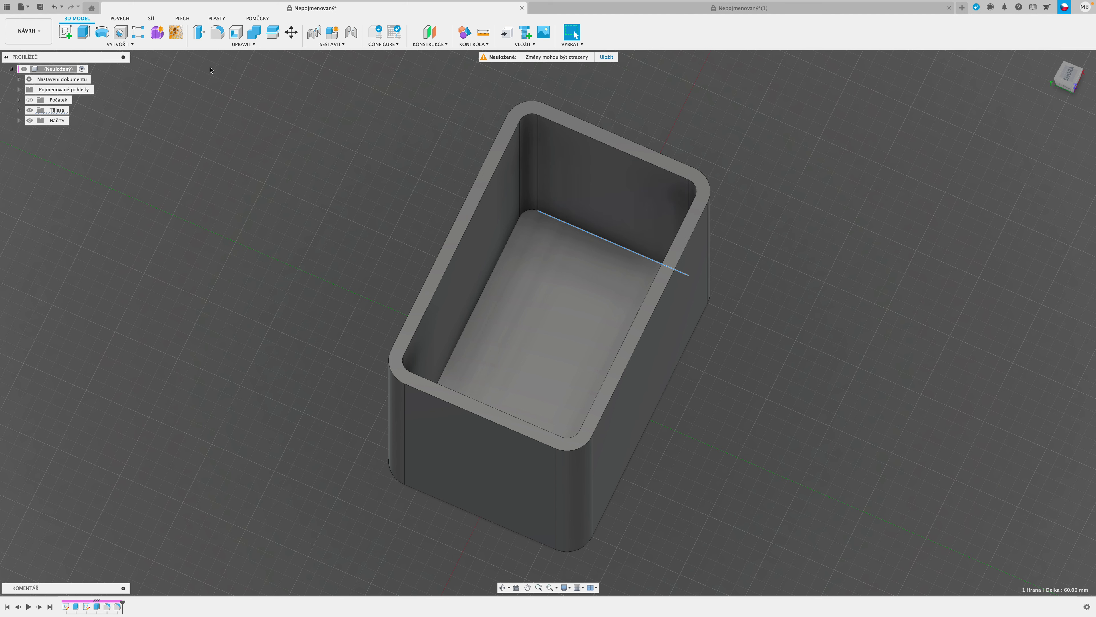
click(217, 32)
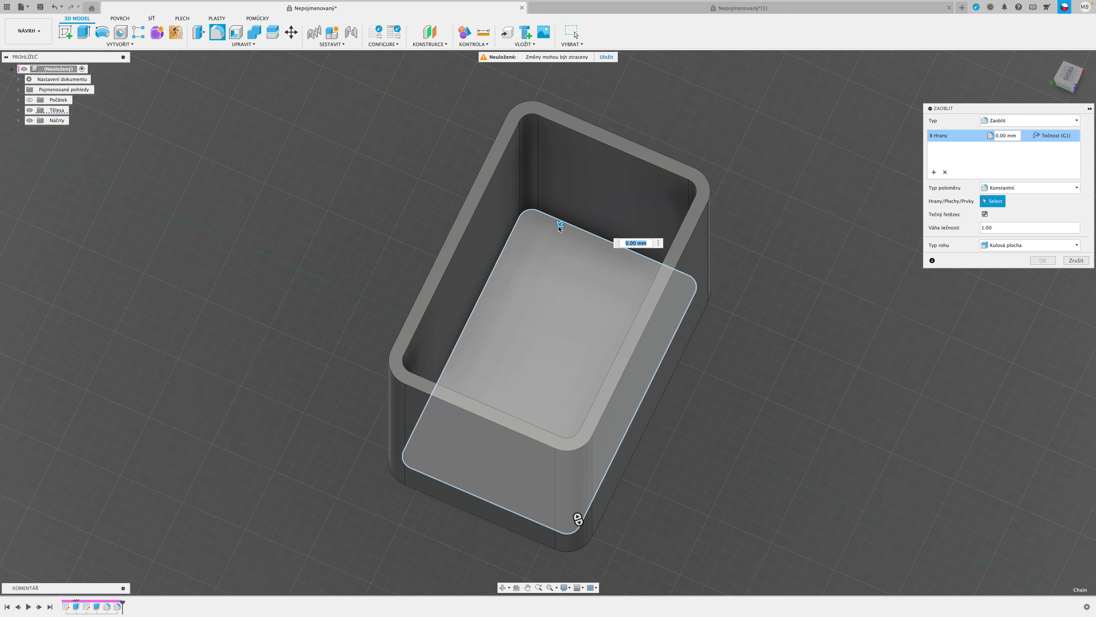
text(5)
key(Return)
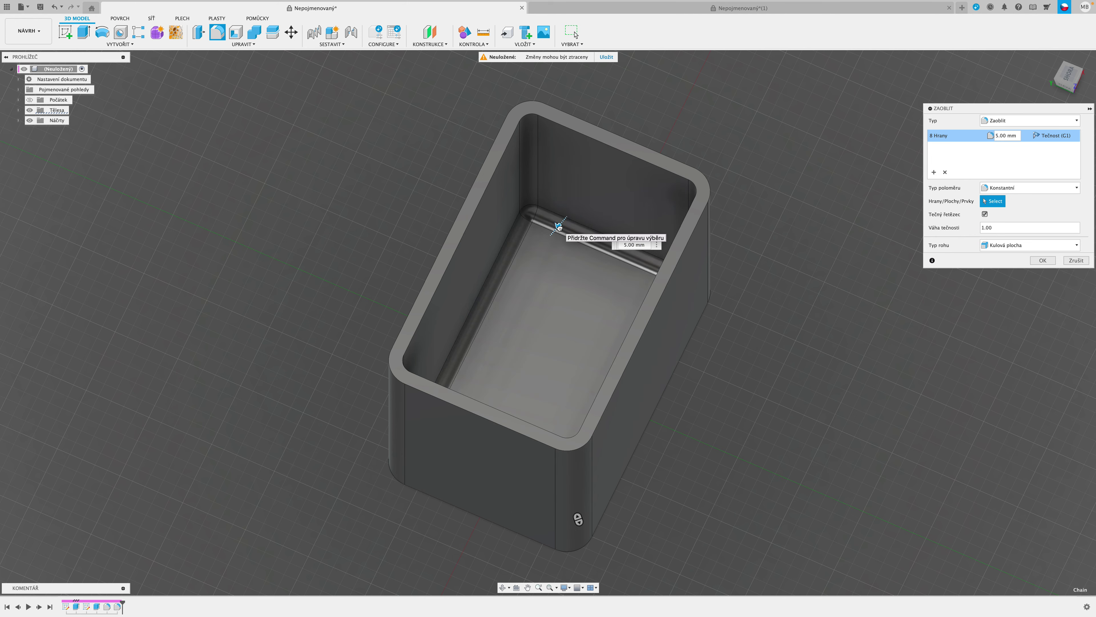
click(1043, 260)
Step: Chamfer the outer bottom edge loop of the box with an equal distance of 5 mm
shift+middle_drag(873, 419, 806, 363)
drag(806, 363, 805, 350)
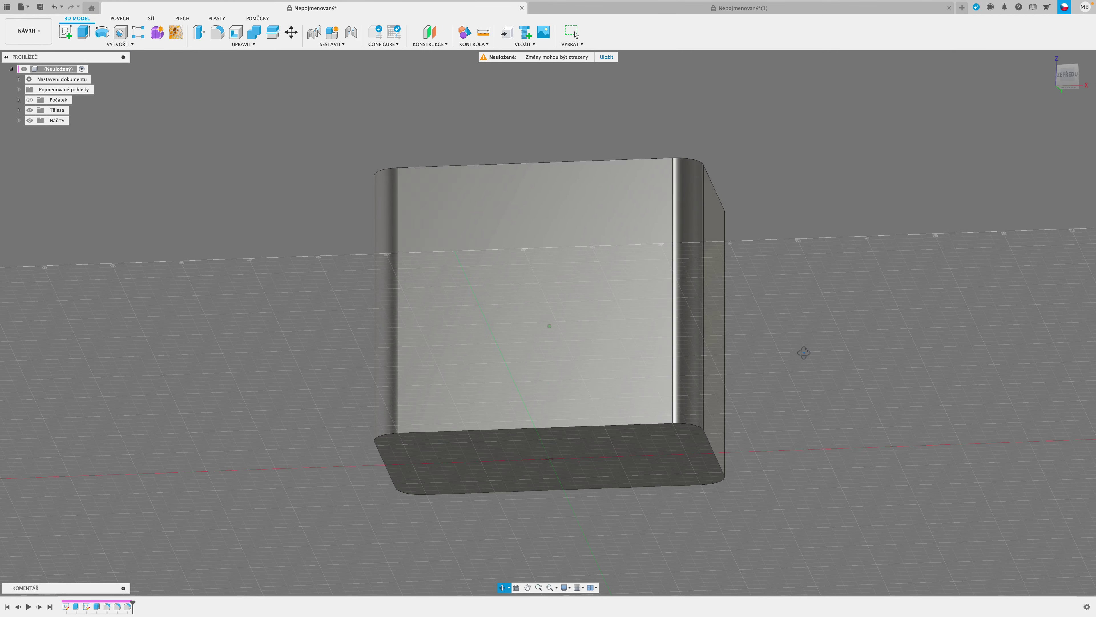
key(Escape)
click(632, 426)
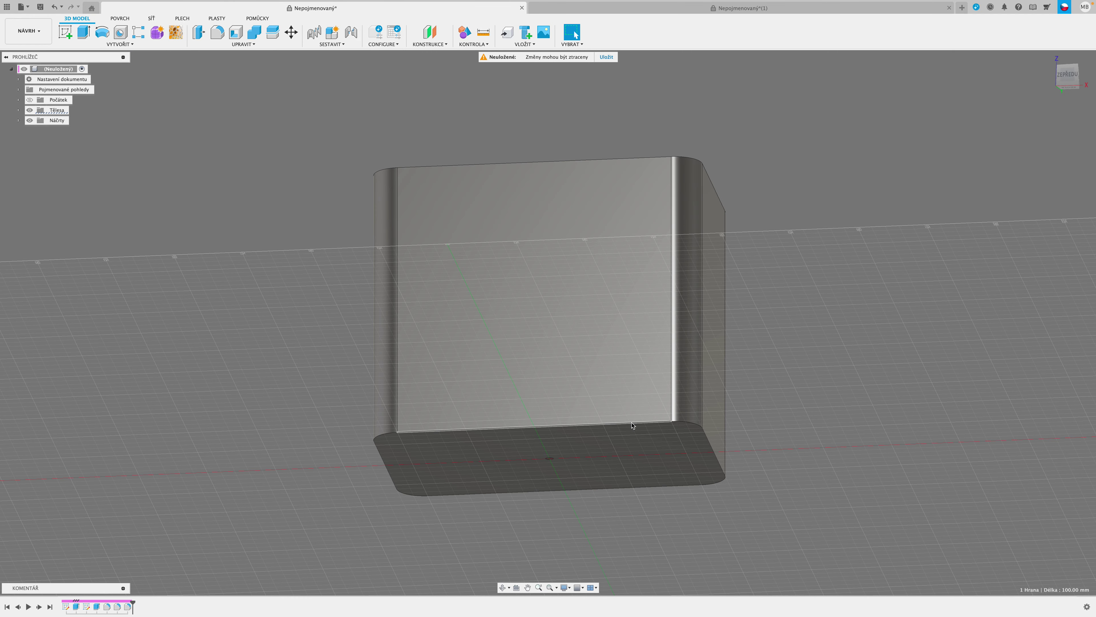
click(221, 44)
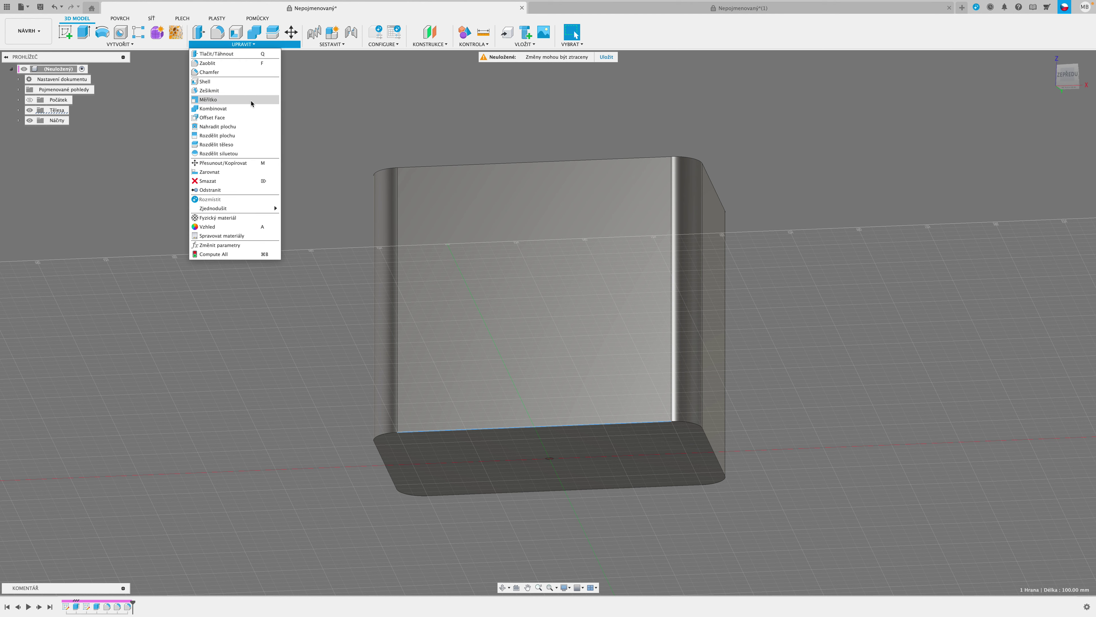
click(219, 73)
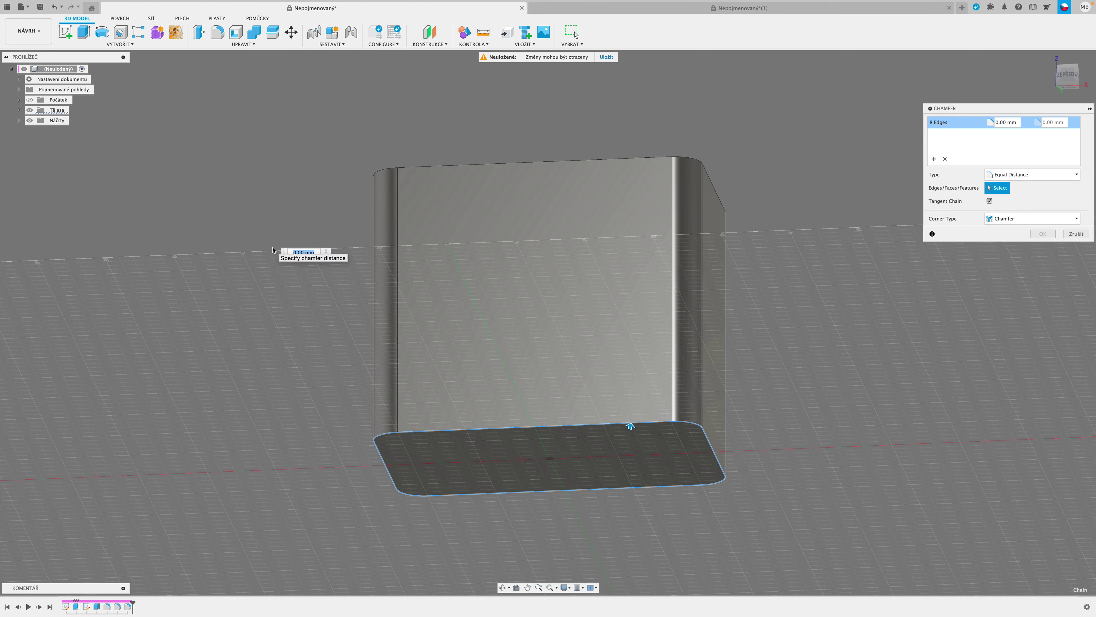
key(Return)
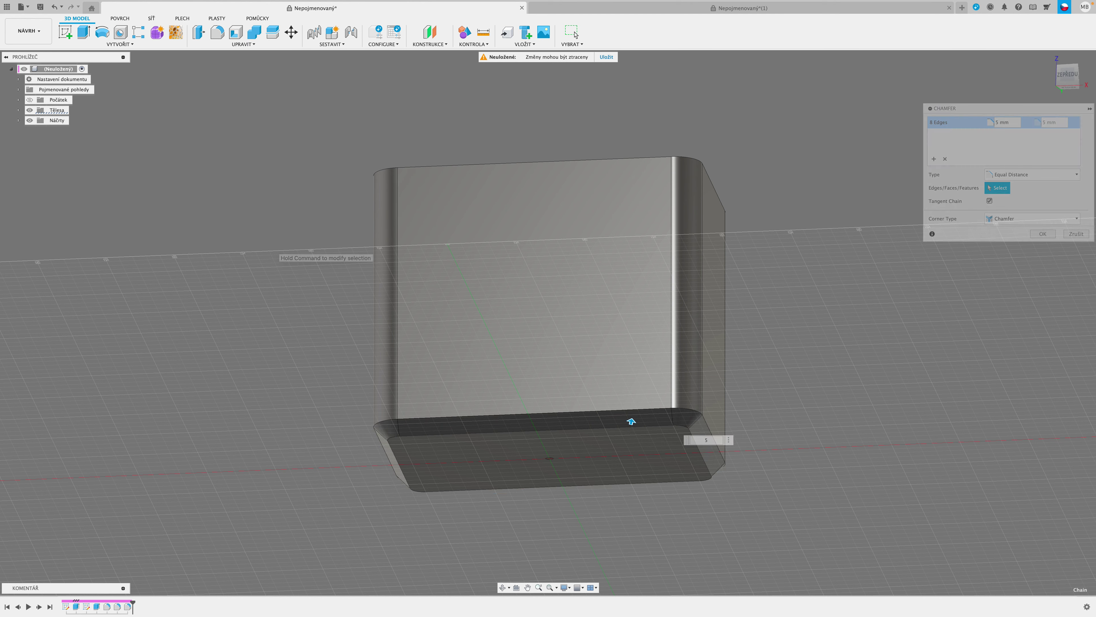
Step: Round the upper edge loop of the bottom chamfer with a 16 mm constant-radius fillet
shift+middle_drag(266, 288, 449, 427)
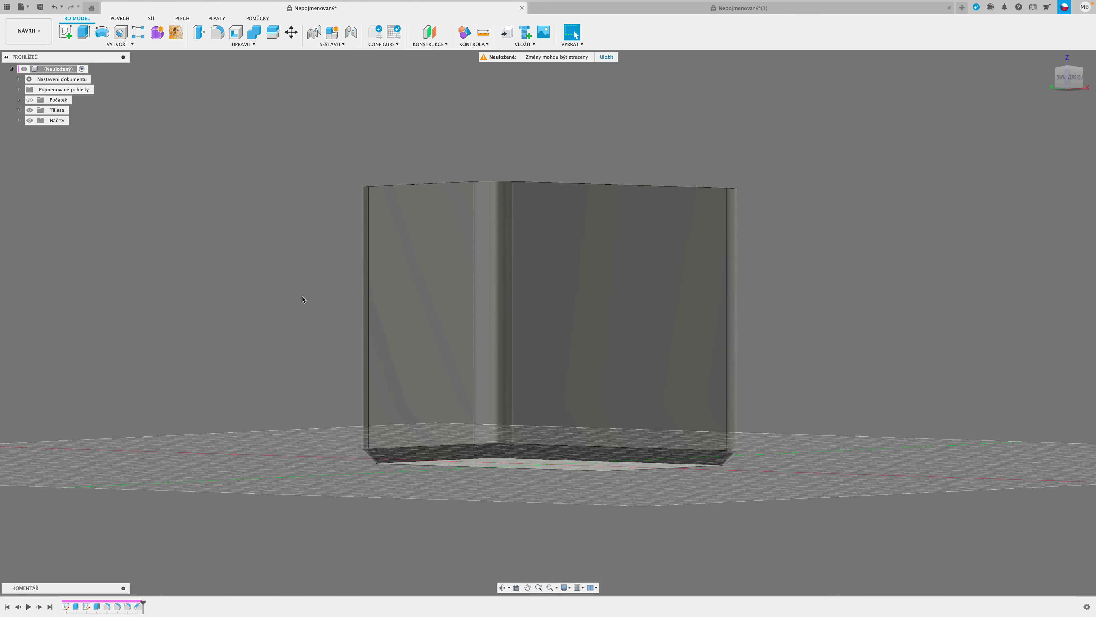
click(531, 445)
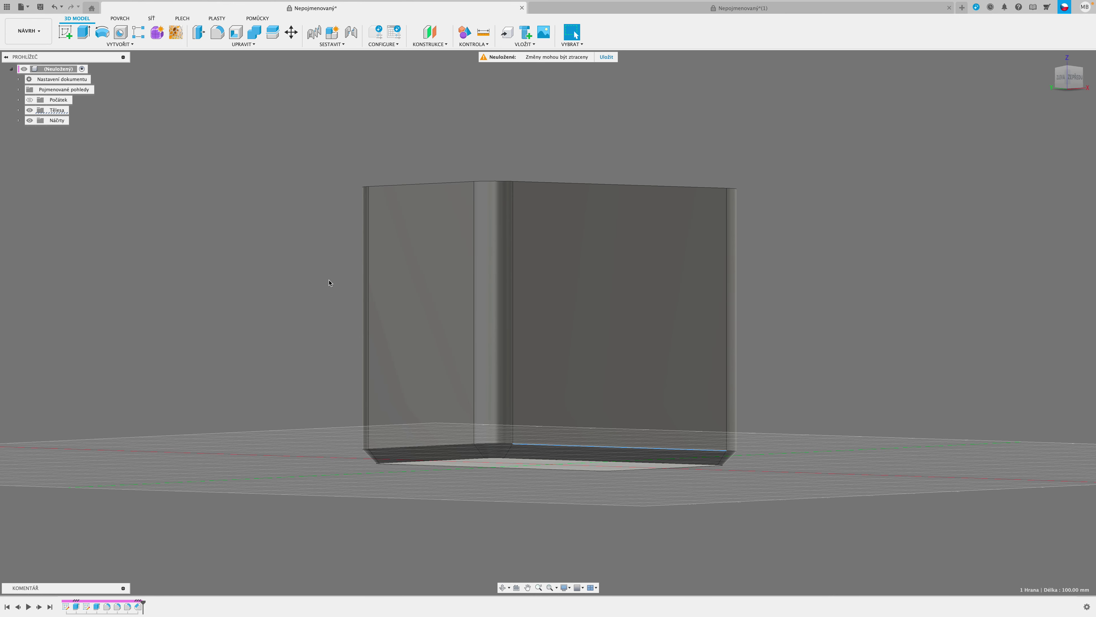
click(217, 32)
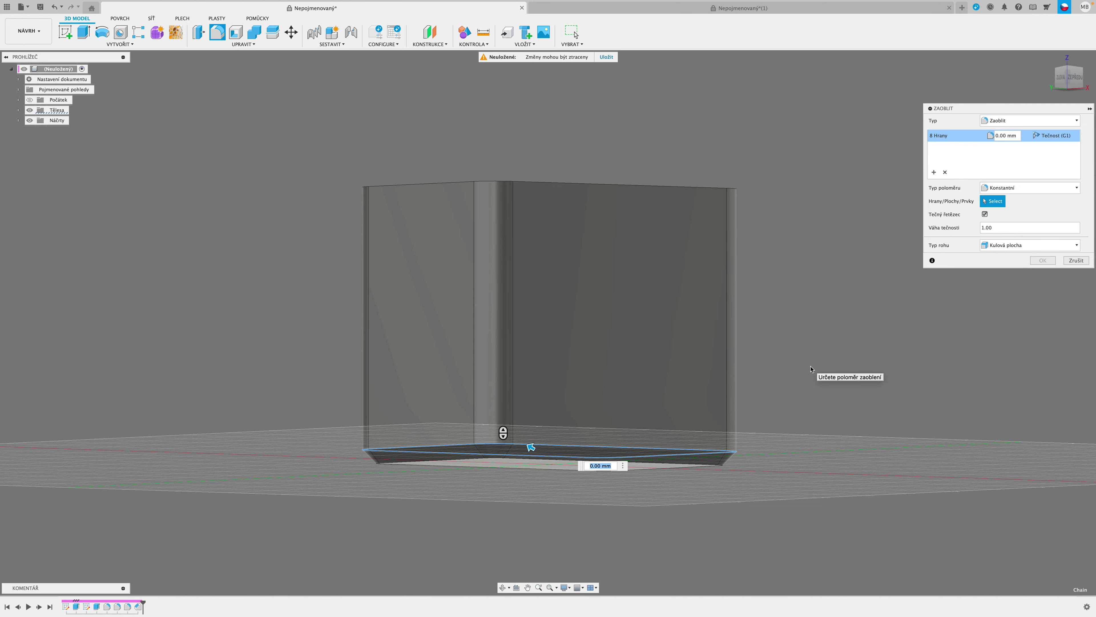
text(1)
text(0)
key(Return)
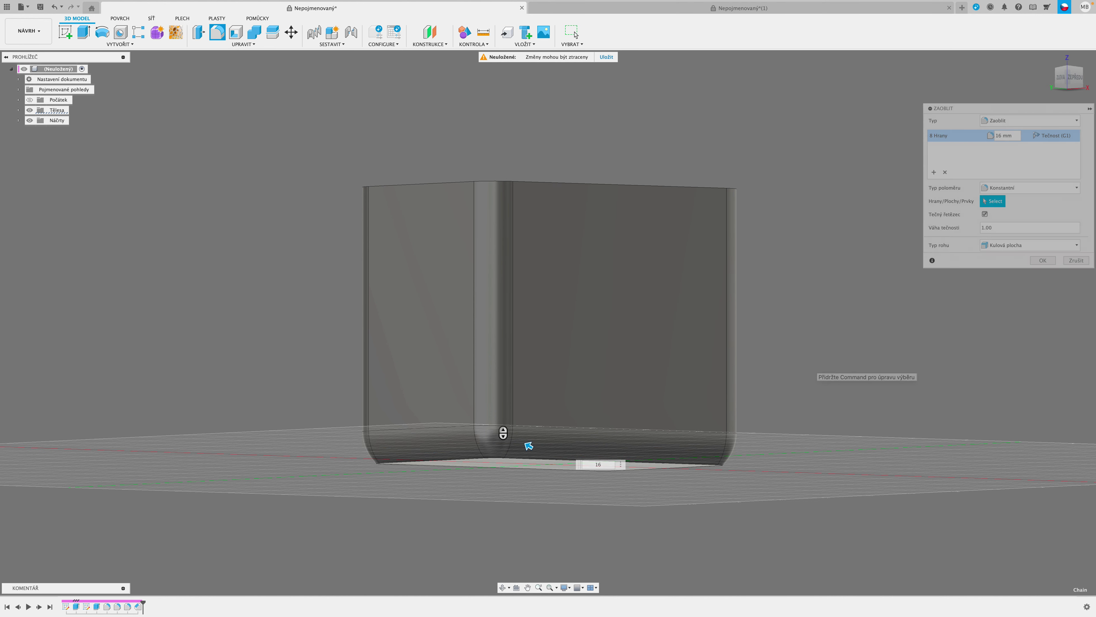
Step: Compare the interior and outer shape of the finished box with the shelled box in the other open design
shift+middle_drag(885, 342, 774, 361)
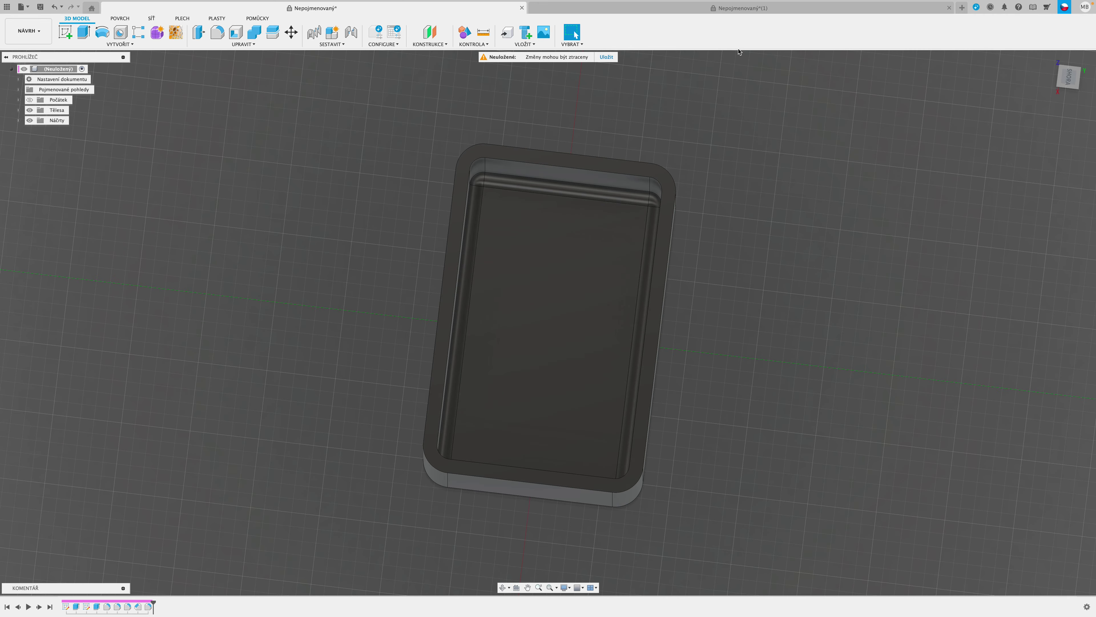
click(736, 8)
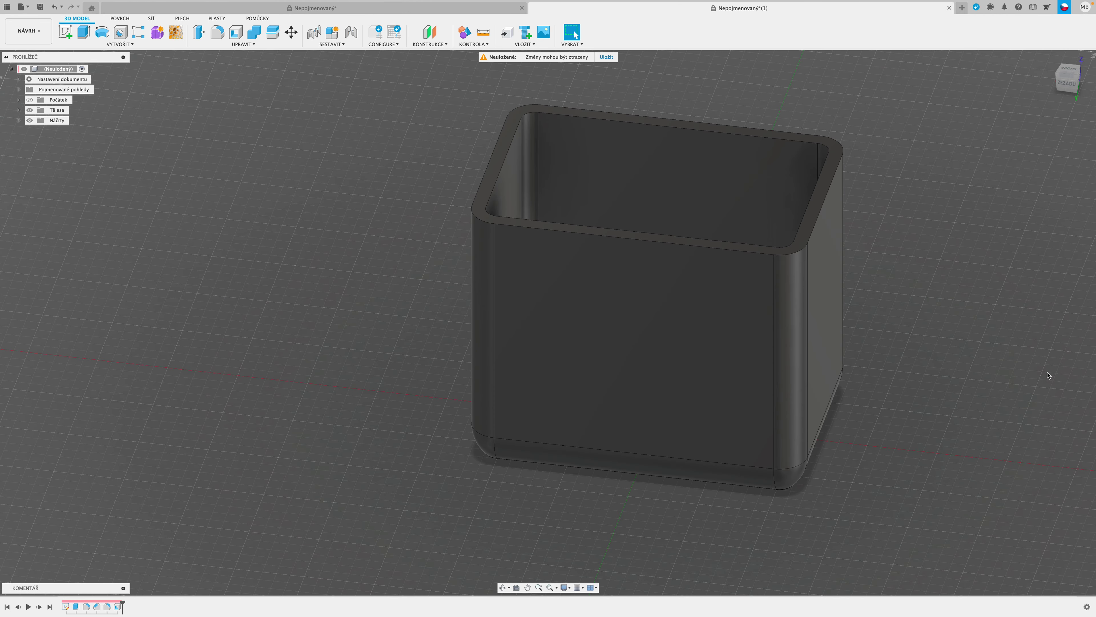
shift+middle_drag(1048, 376, 965, 423)
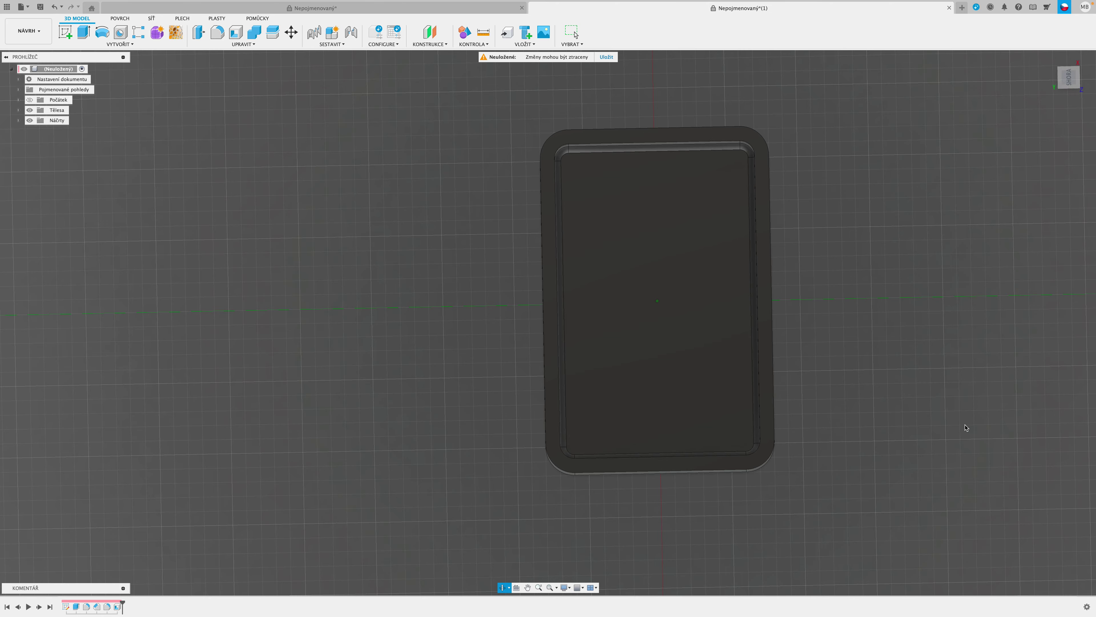
click(469, 9)
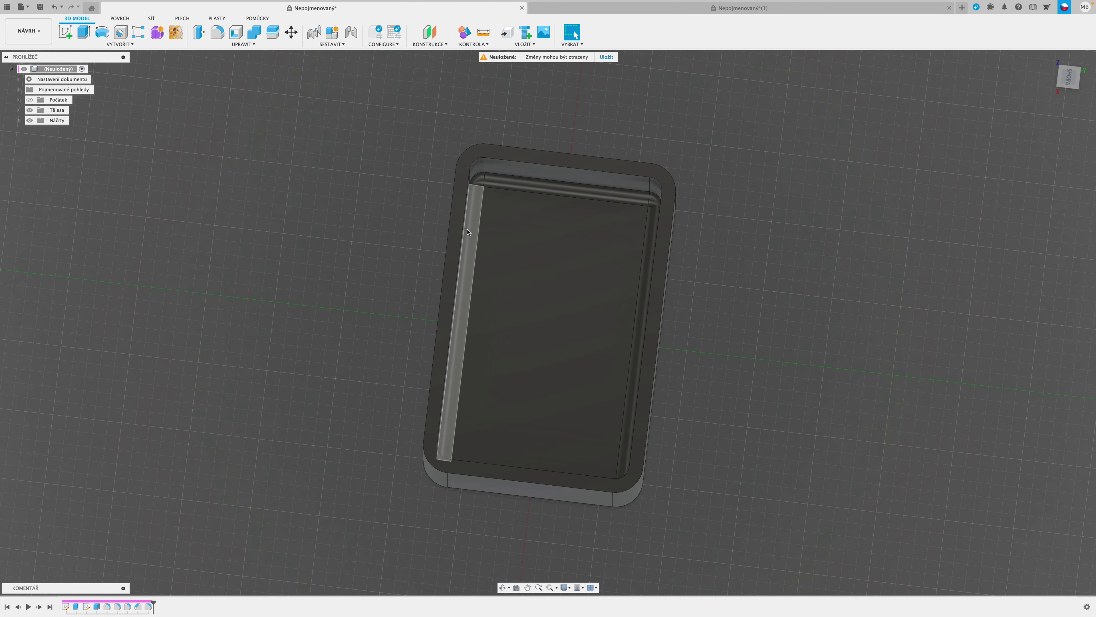
right_click(846, 339)
click(778, 374)
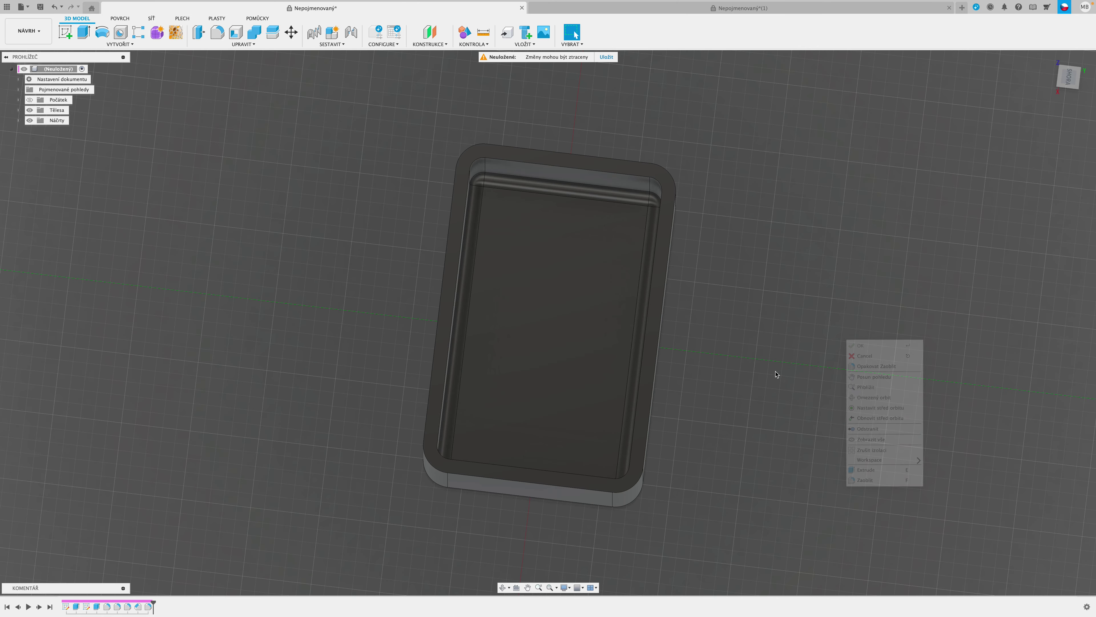
right_click(824, 337)
click(710, 393)
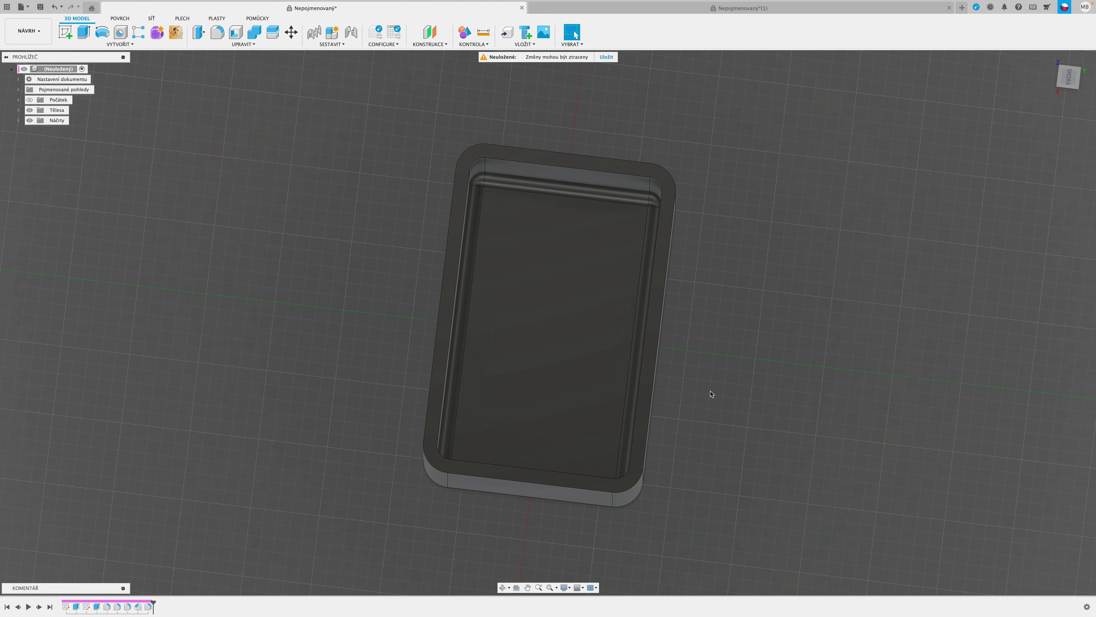
shift+middle_drag(731, 390, 775, 332)
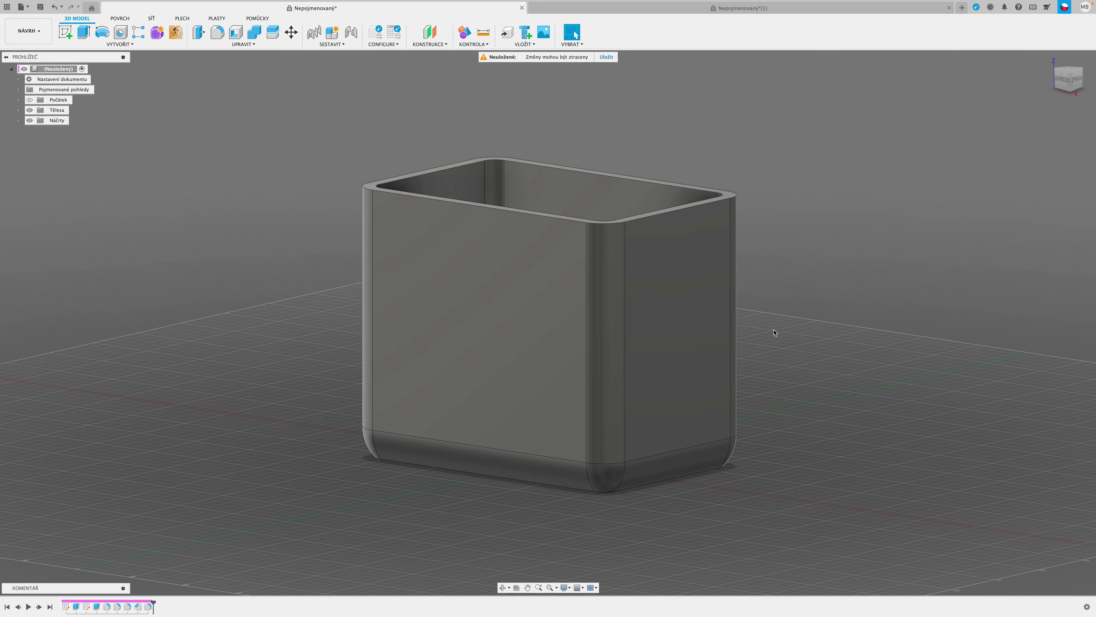
click(725, 8)
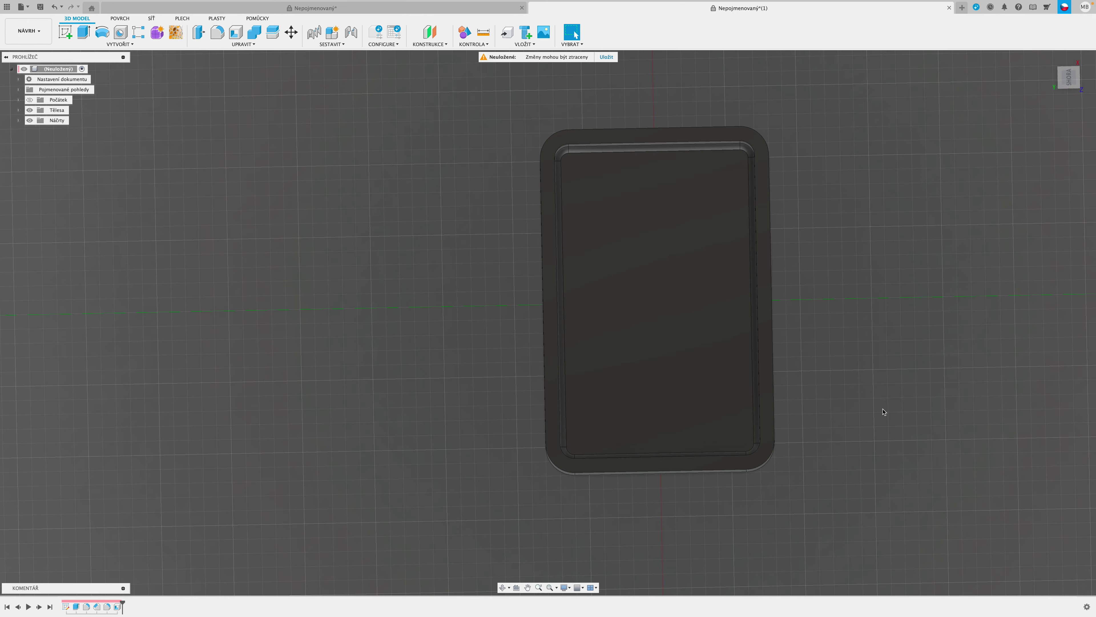
shift+middle_drag(883, 412, 742, 399)
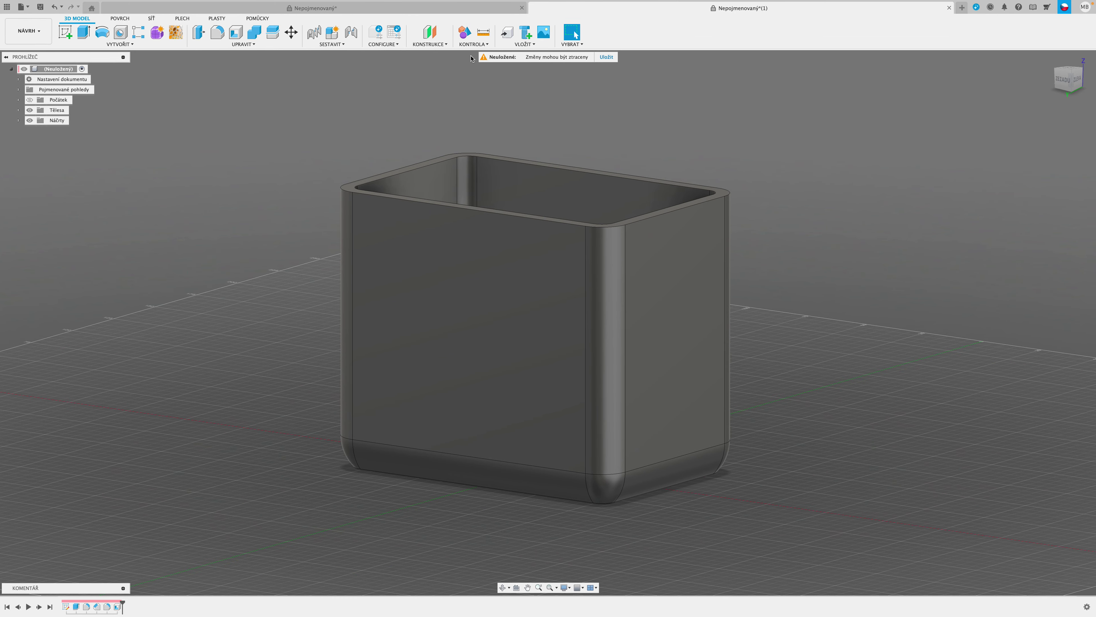
Step: Section the shelled box along the YZ plane at 0 mm distance and inspect its wall and floor profile
click(473, 44)
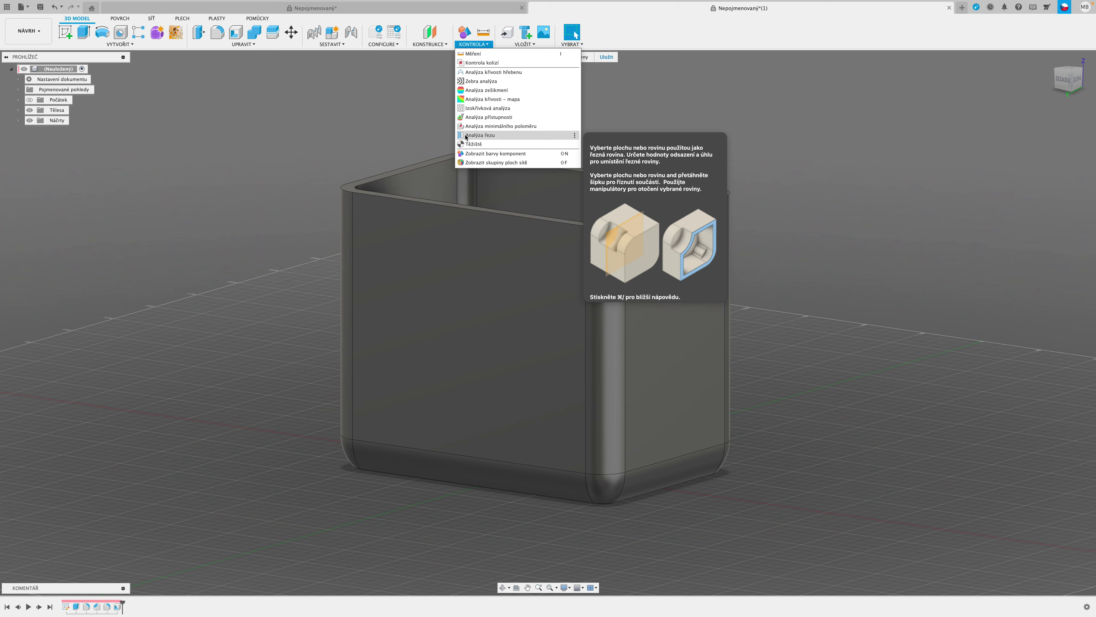
click(480, 136)
shift+middle_drag(943, 391, 906, 281)
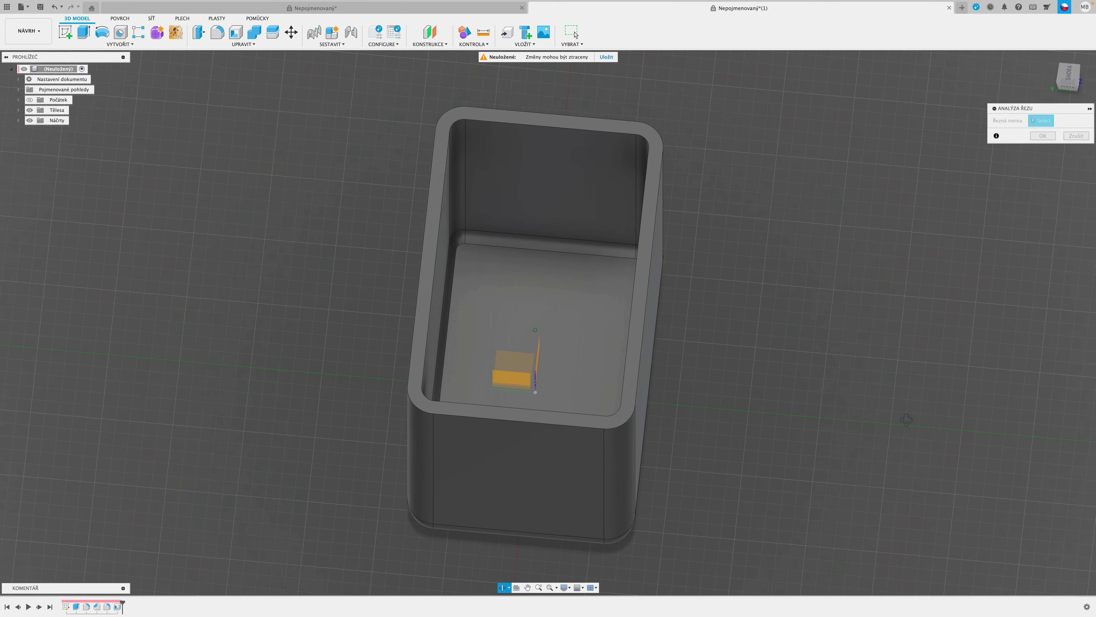
click(511, 380)
shift+middle_drag(805, 416, 786, 411)
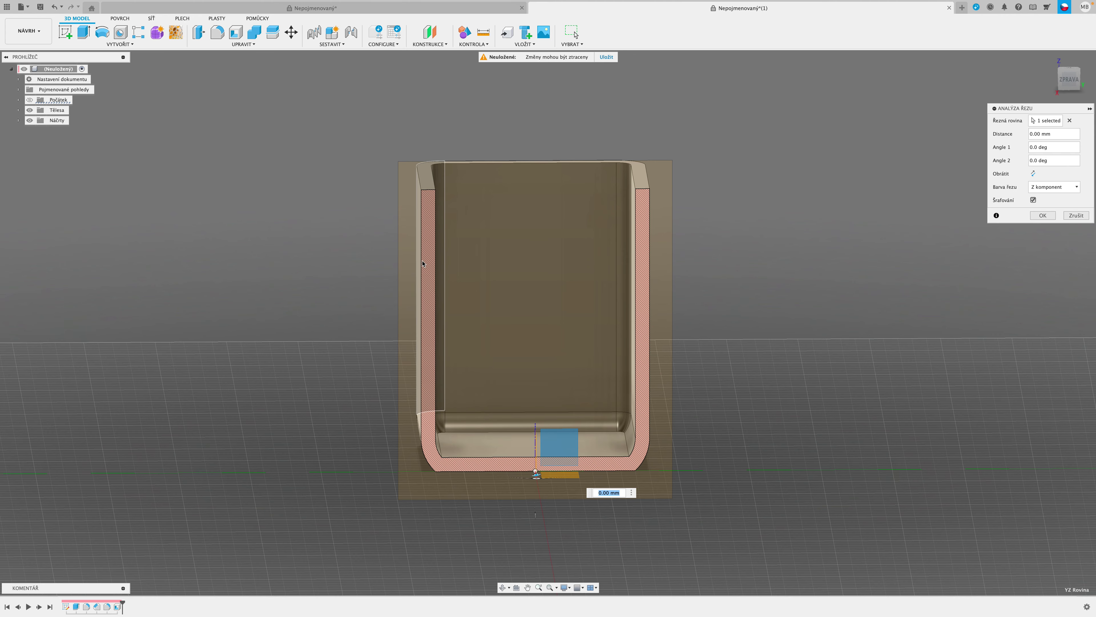
Step: In the other open design, section the box along the YZ plane at 0 mm distance to compare its wall profile
click(456, 8)
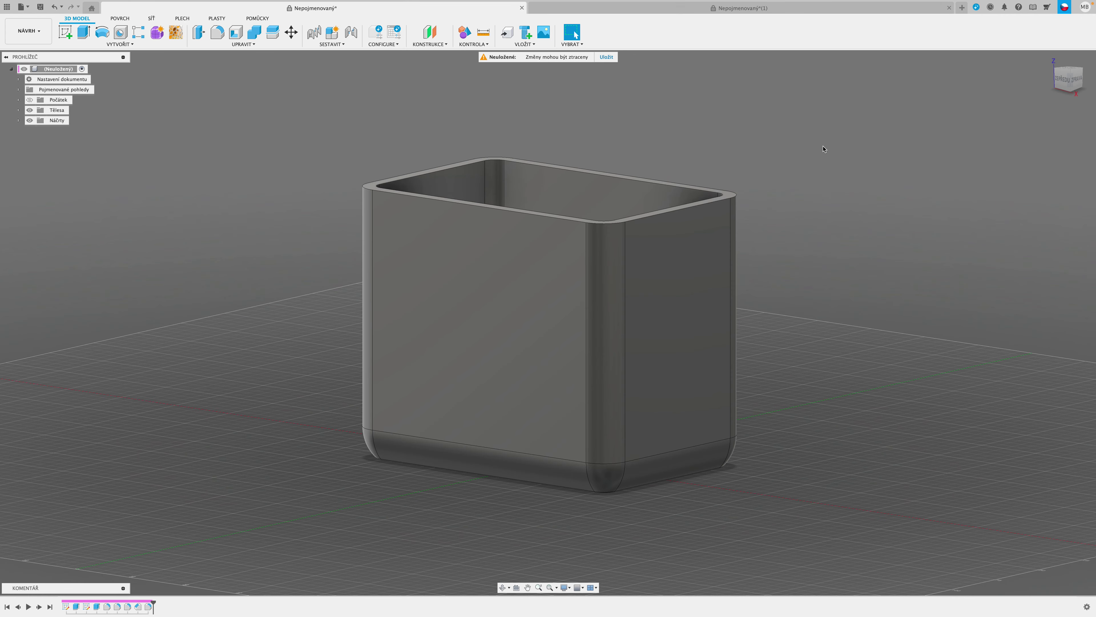
shift+middle_drag(841, 322, 812, 324)
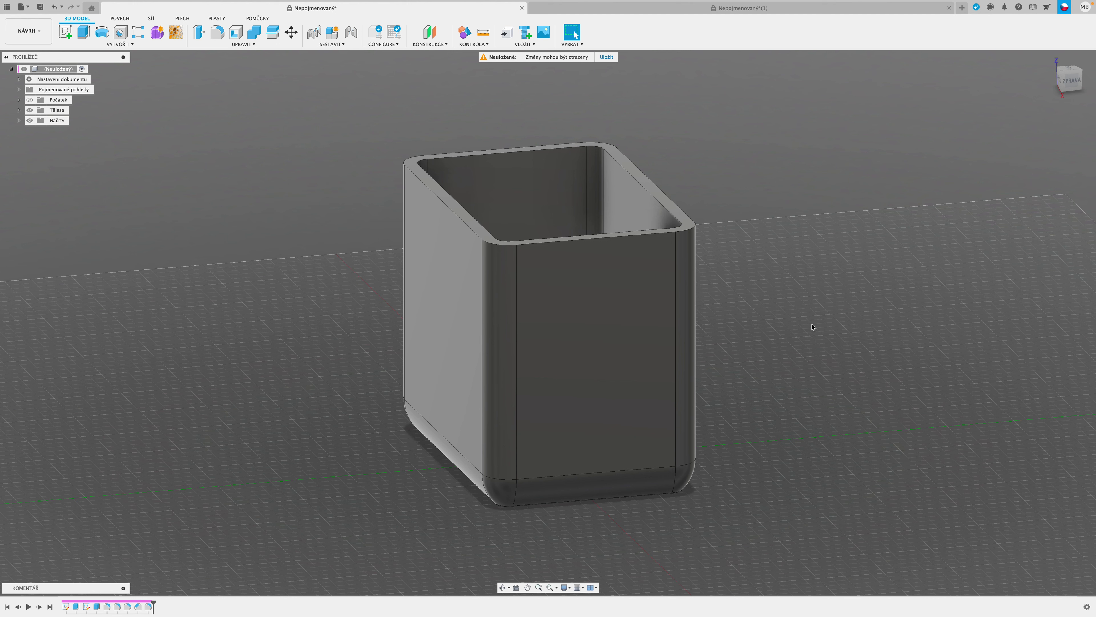
click(485, 32)
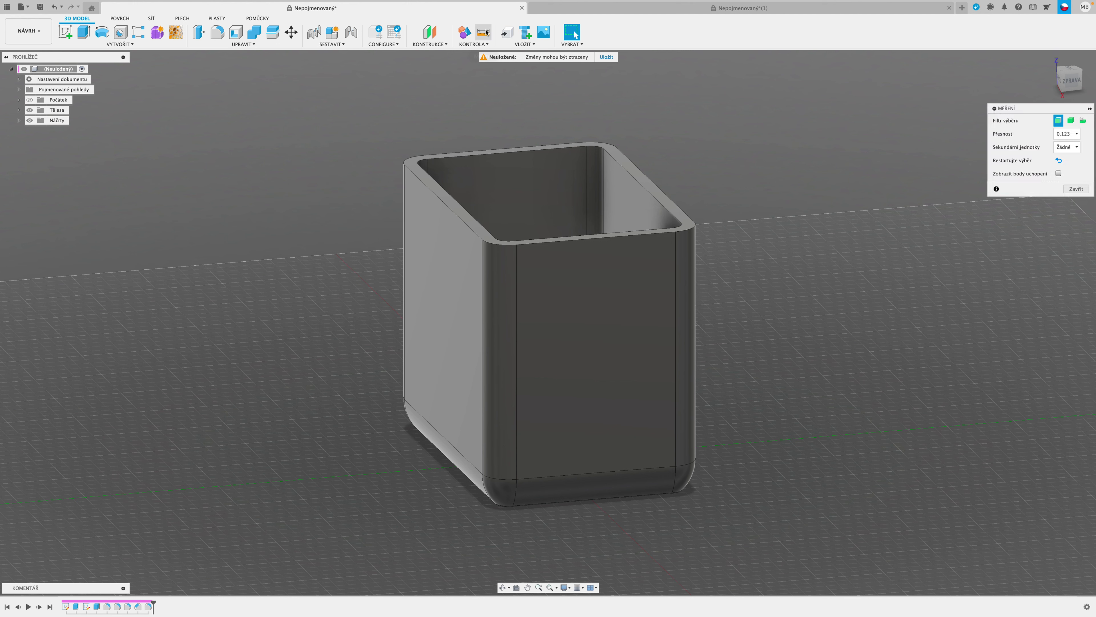
click(468, 45)
click(474, 138)
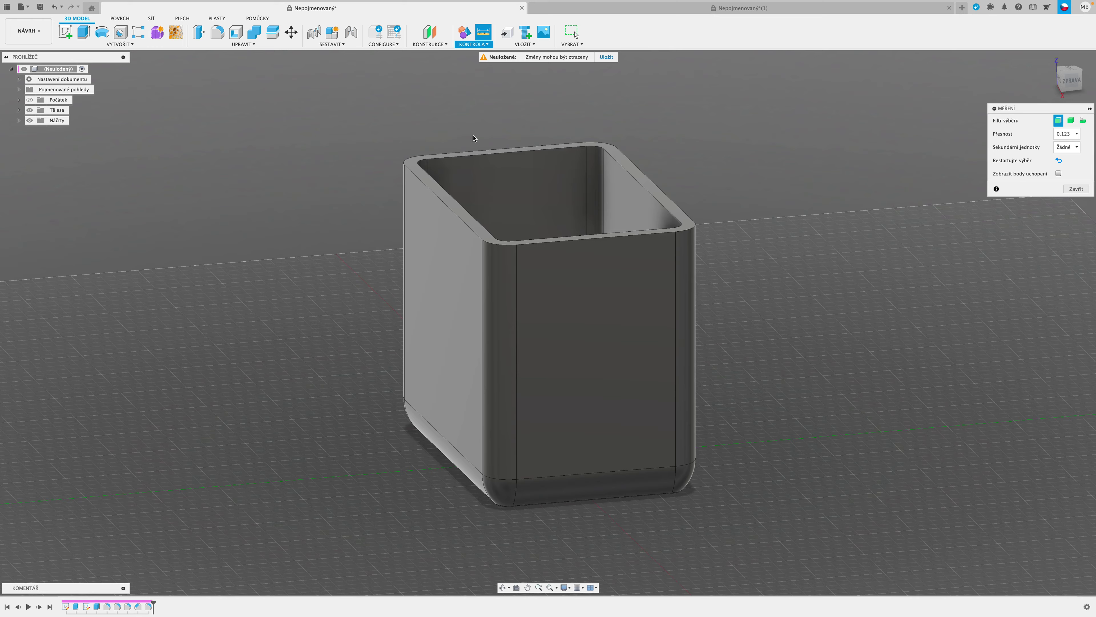
shift+middle_drag(894, 327, 880, 341)
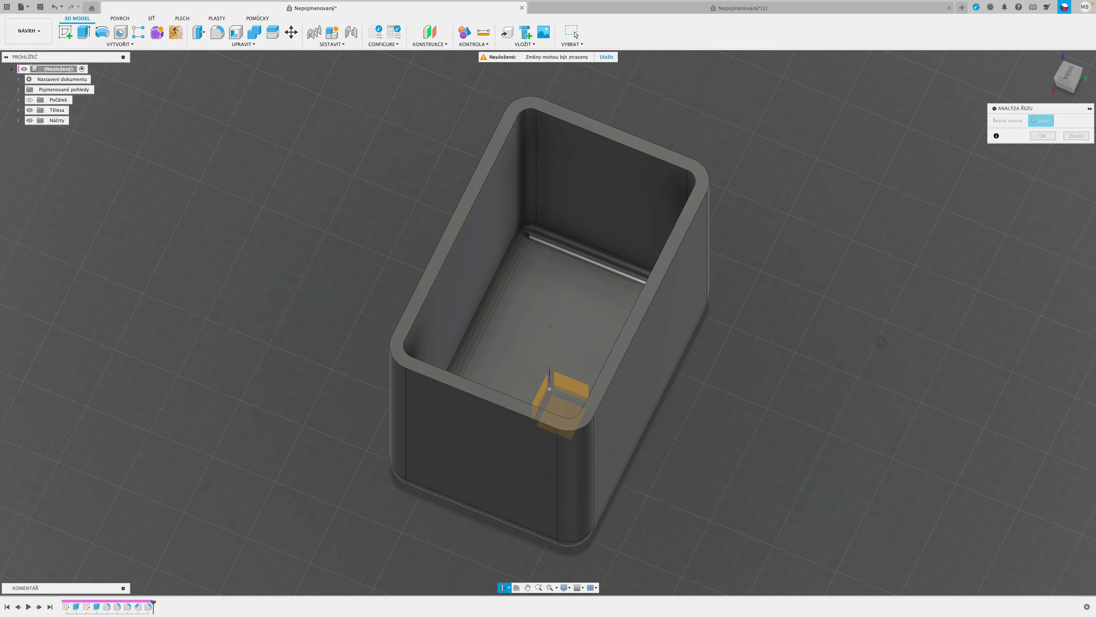
click(571, 386)
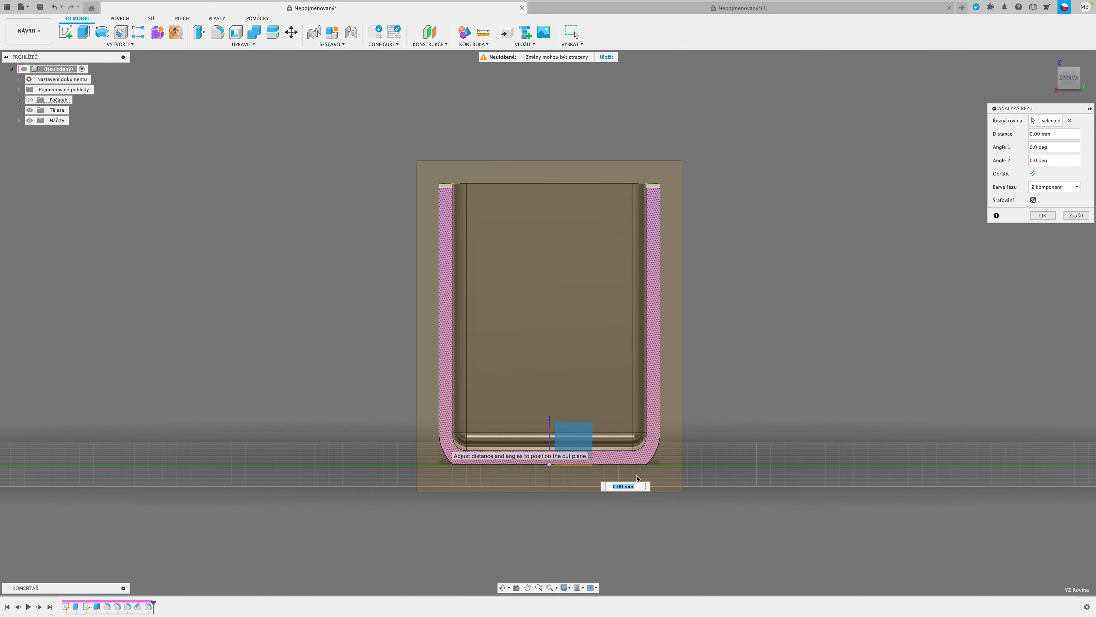
Step: Inspect the cut at an angle, move the section plane out to 60 mm, and discard the section analysis
shift+middle_drag(862, 443, 835, 470)
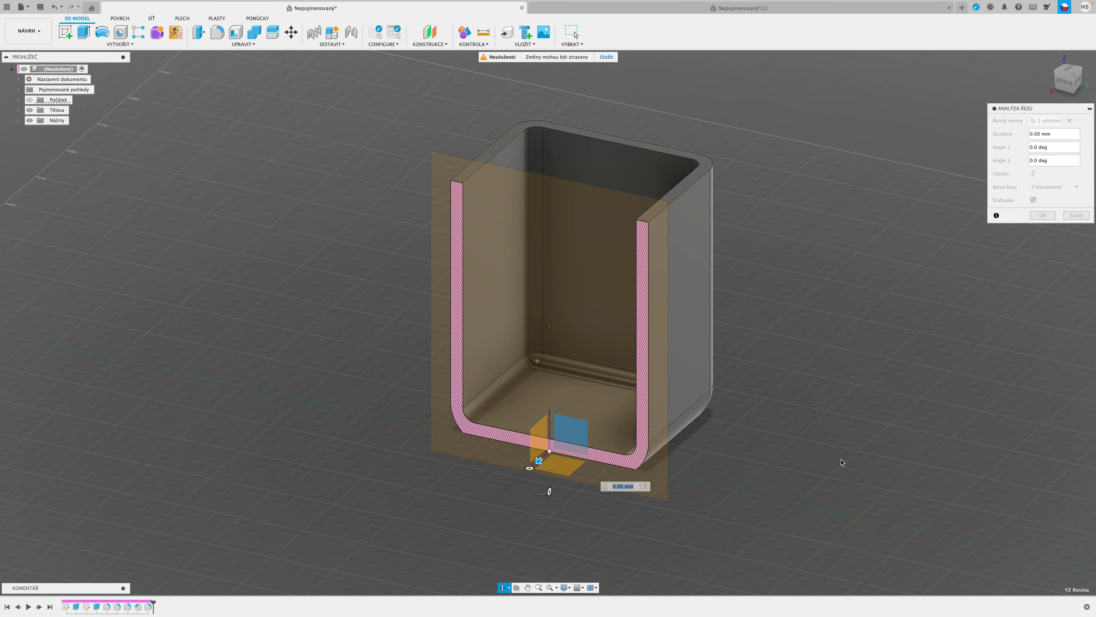
drag(537, 467, 489, 551)
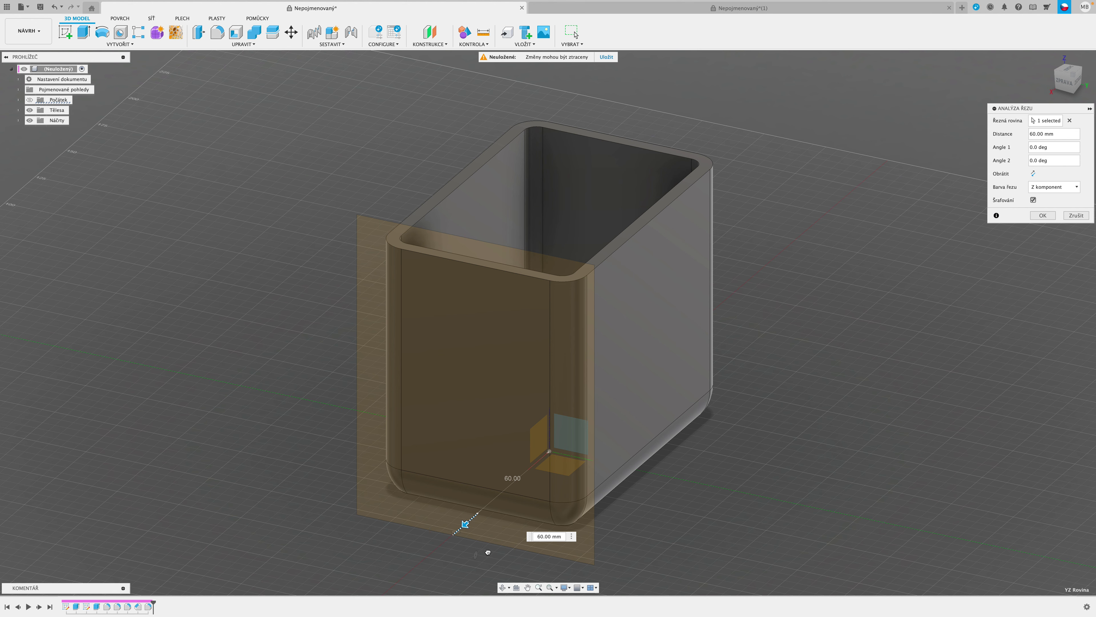
click(1078, 216)
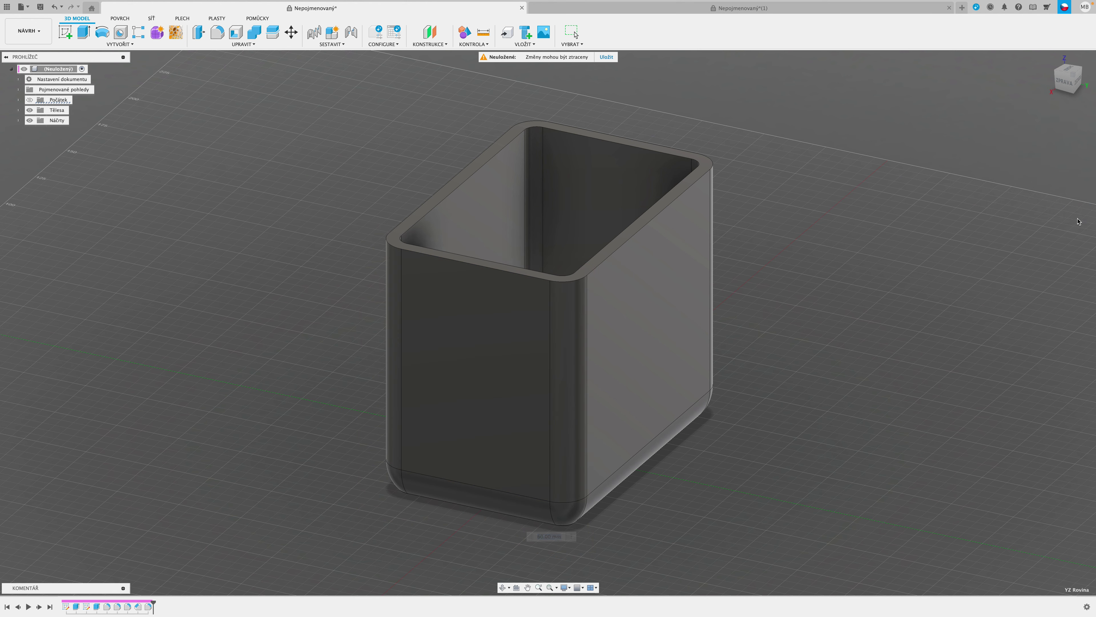
Step: In the shelled box design, create another section analysis on the YZ plane at 60 mm distance
click(674, 7)
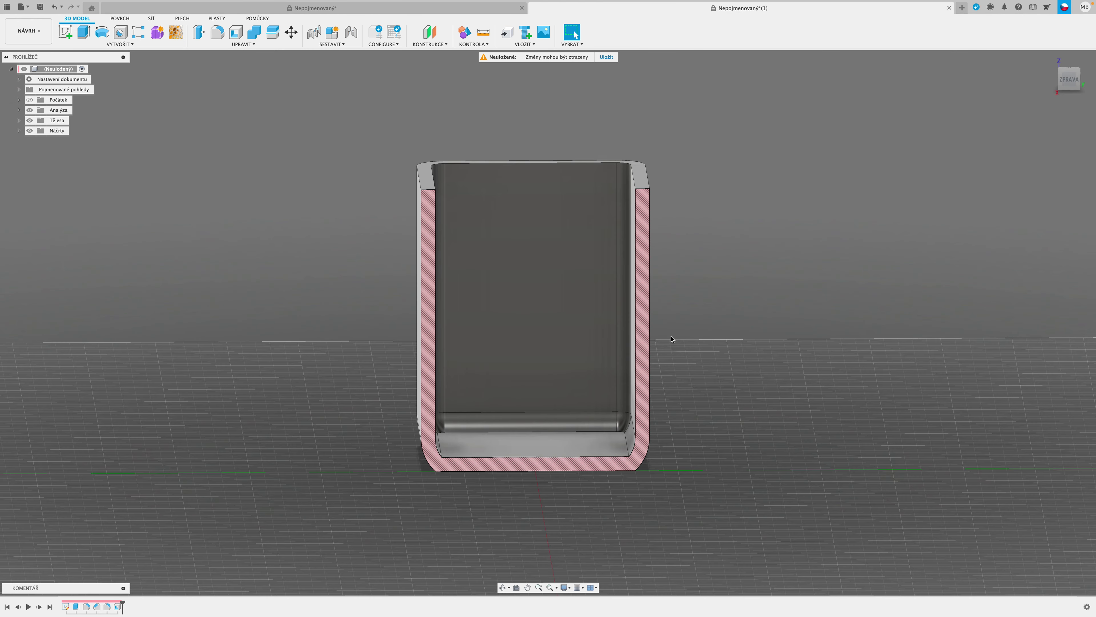
shift+middle_drag(716, 393, 692, 405)
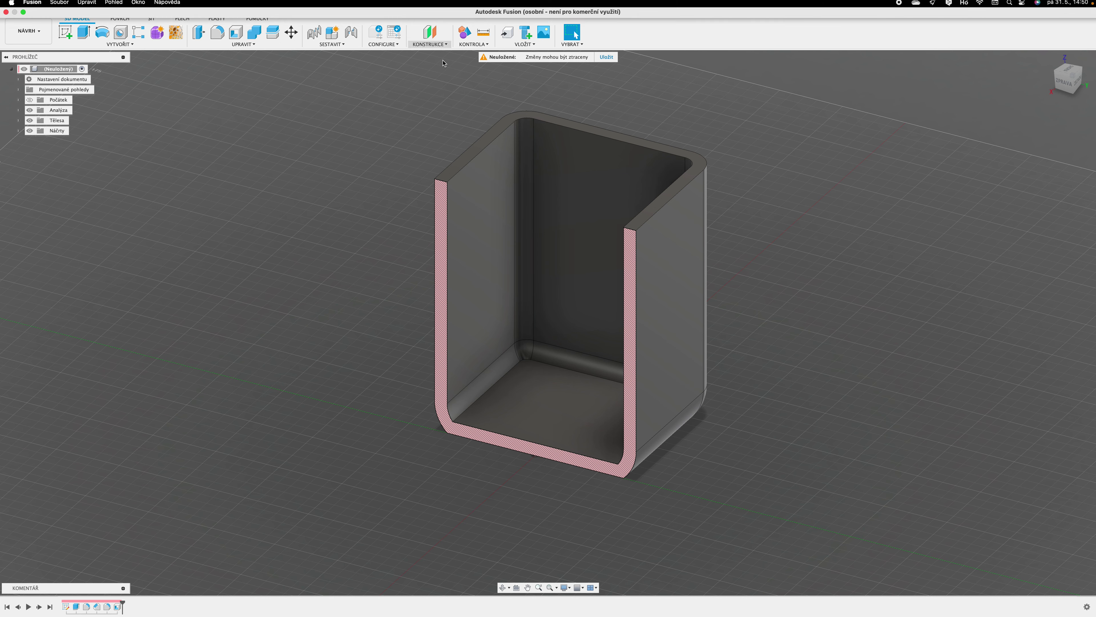
click(479, 44)
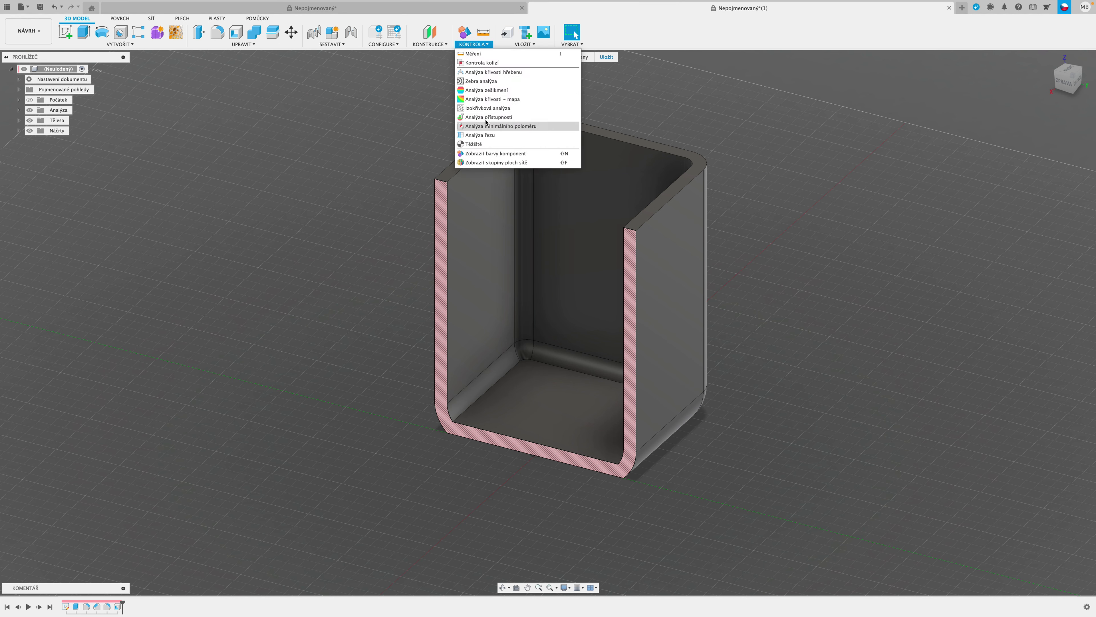
click(483, 138)
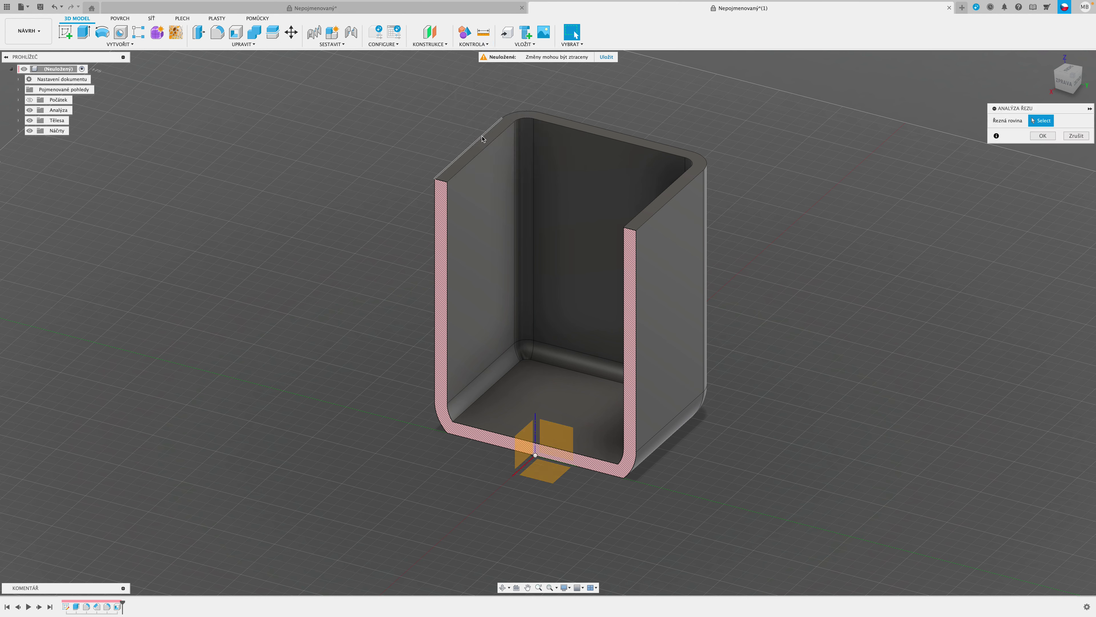
click(549, 441)
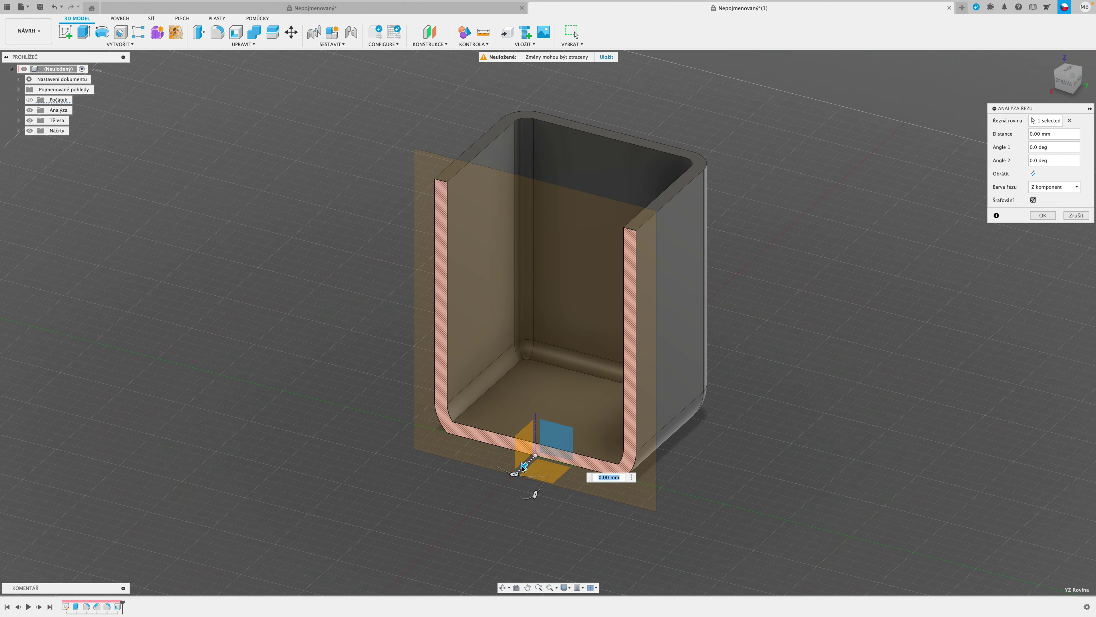
mouse_move(523, 467)
mouse_down()
mouse_move(464, 519)
mouse_move(462, 562)
mouse_up()
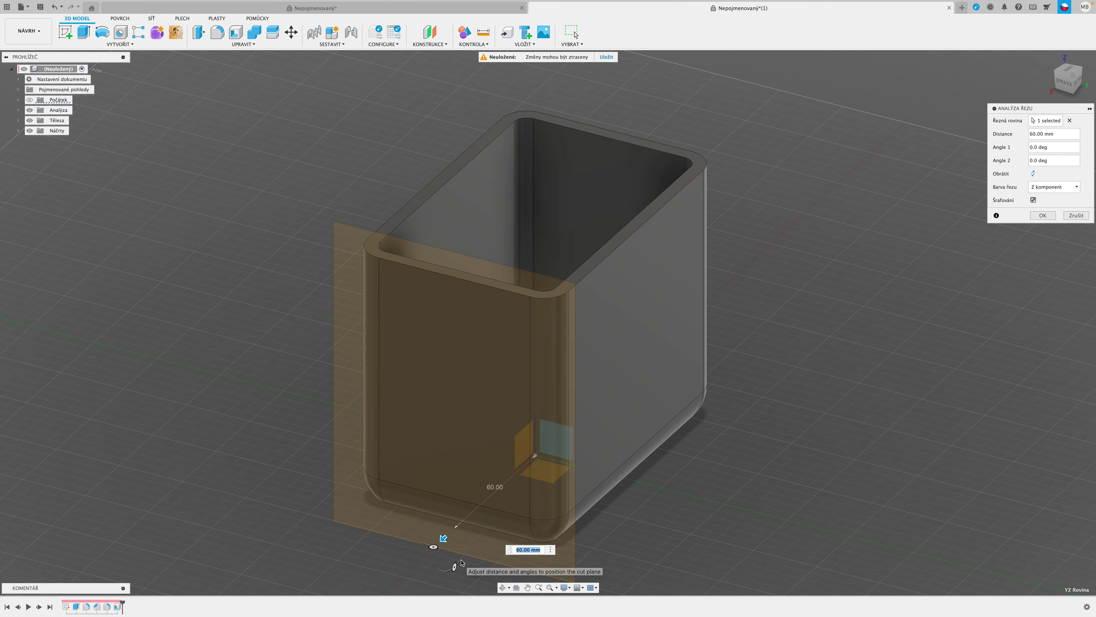
click(1043, 215)
Step: Return to the other box design and close it, leaving only the shelled box design open
shift+middle_drag(949, 314, 888, 317)
scroll(923, 348, down, 4)
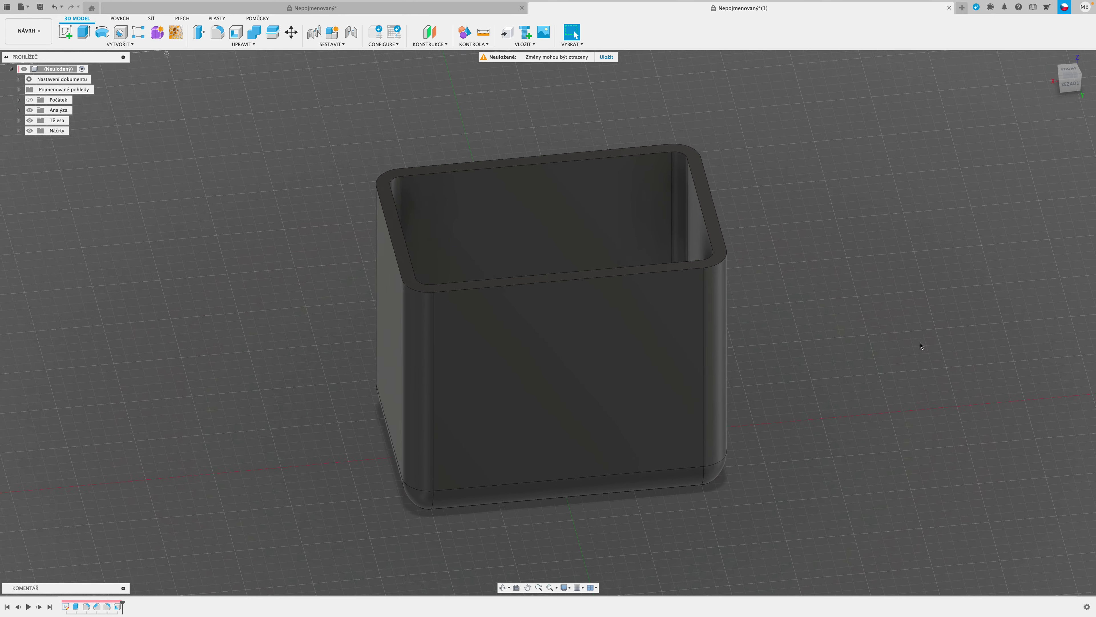
click(303, 7)
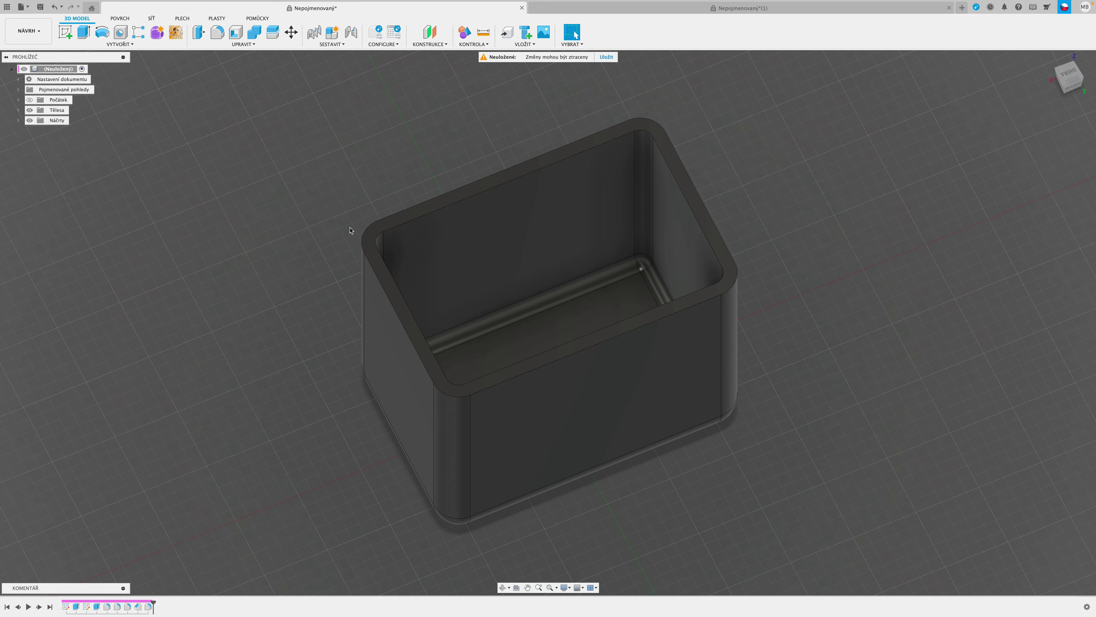
click(521, 8)
click(568, 319)
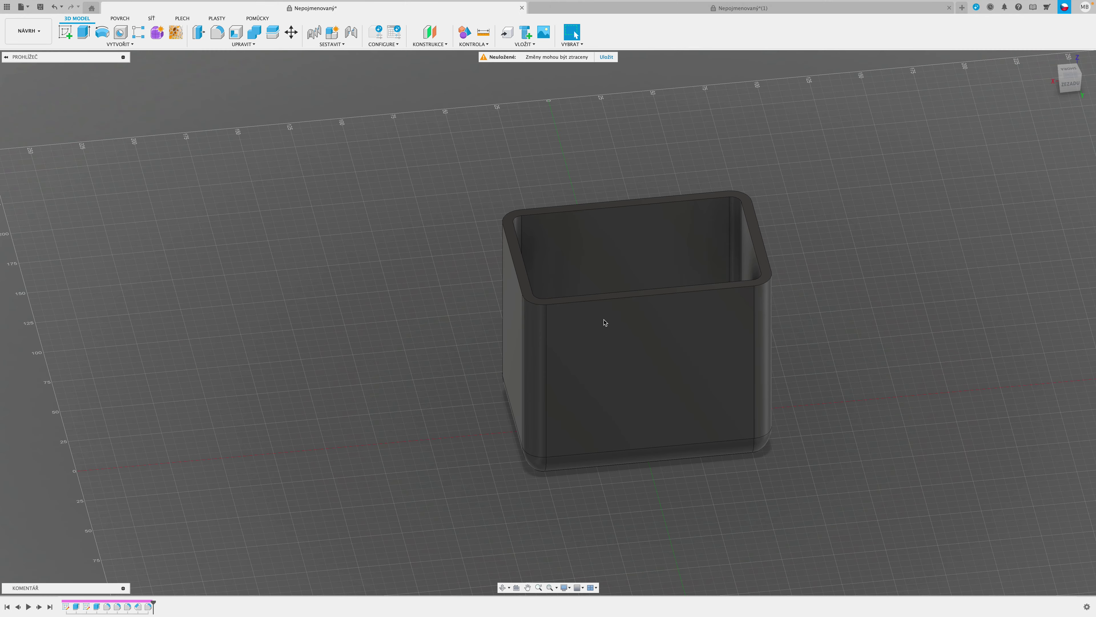
shift+middle_drag(817, 329, 826, 333)
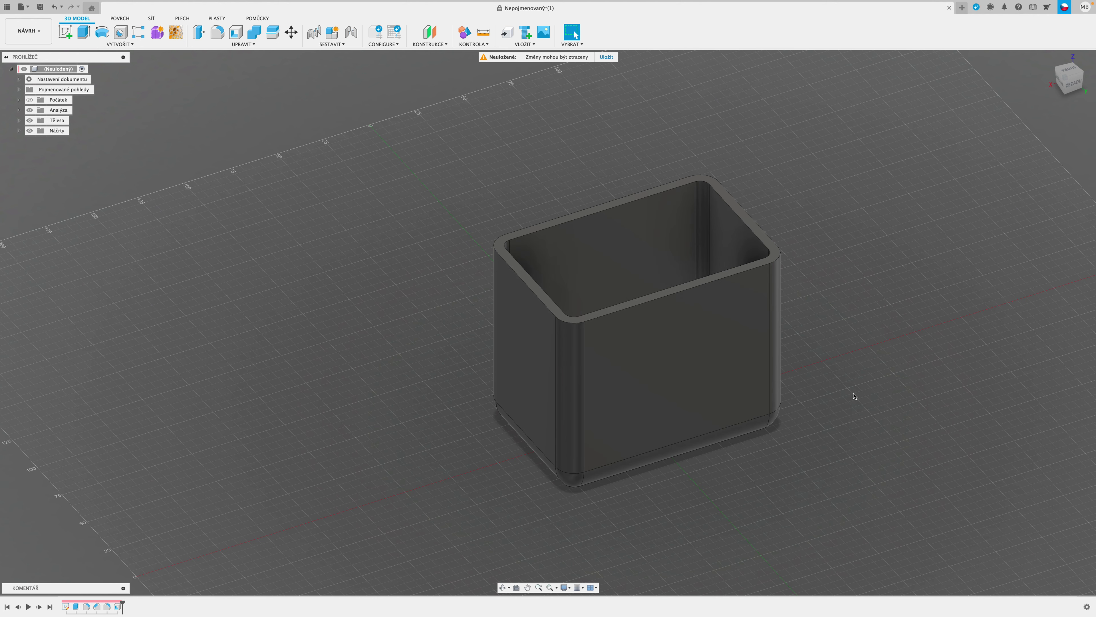
shift+middle_drag(748, 372, 826, 383)
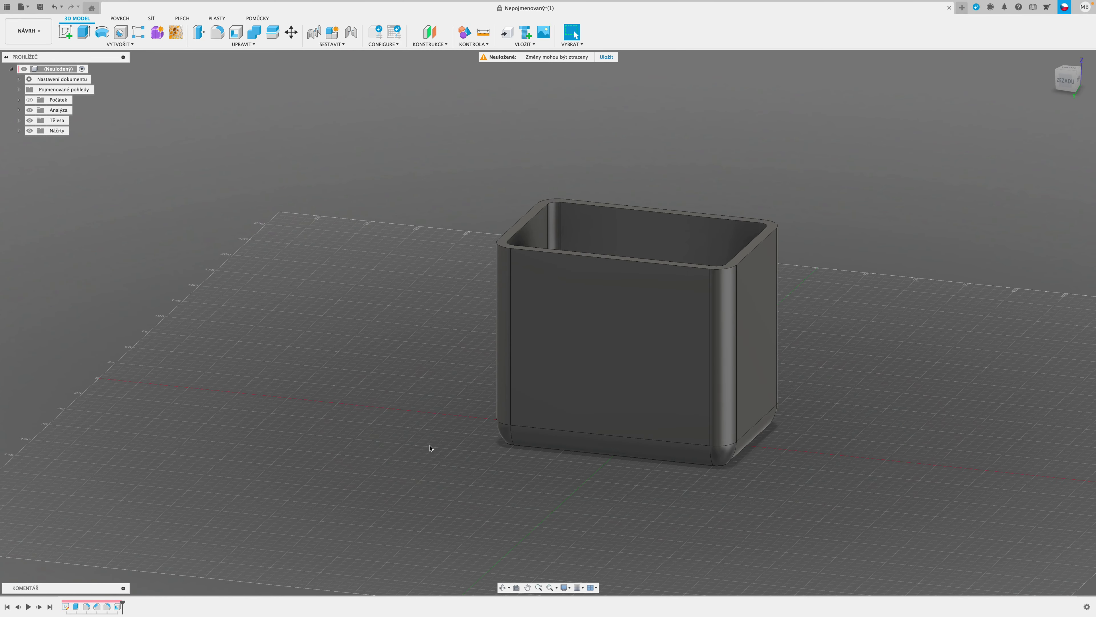
shift+middle_drag(432, 448, 454, 447)
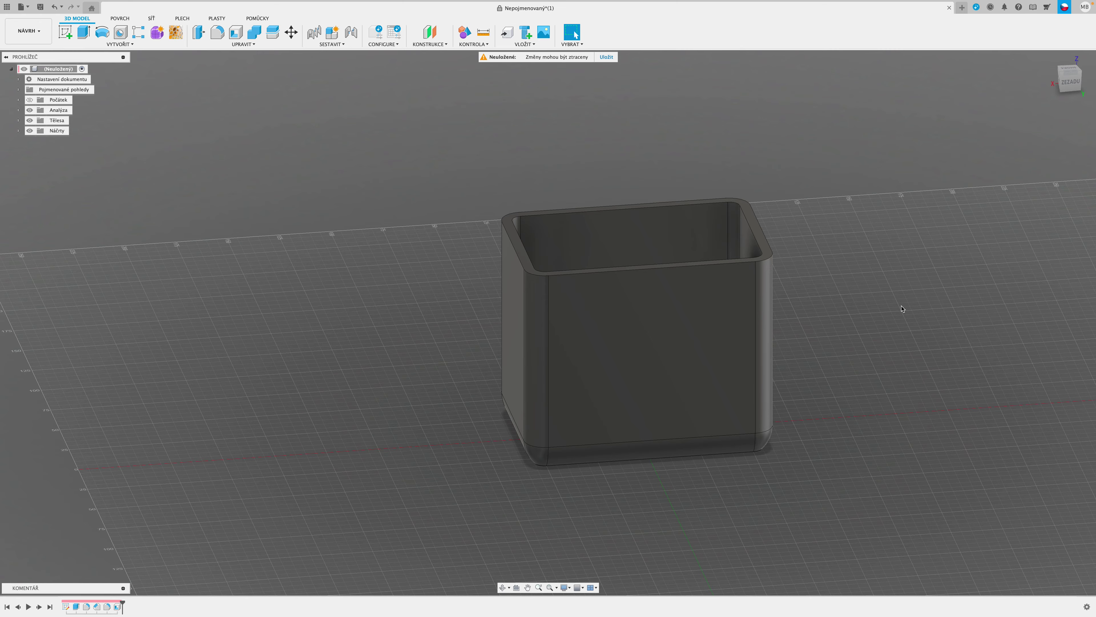
shift+middle_drag(952, 296, 775, 306)
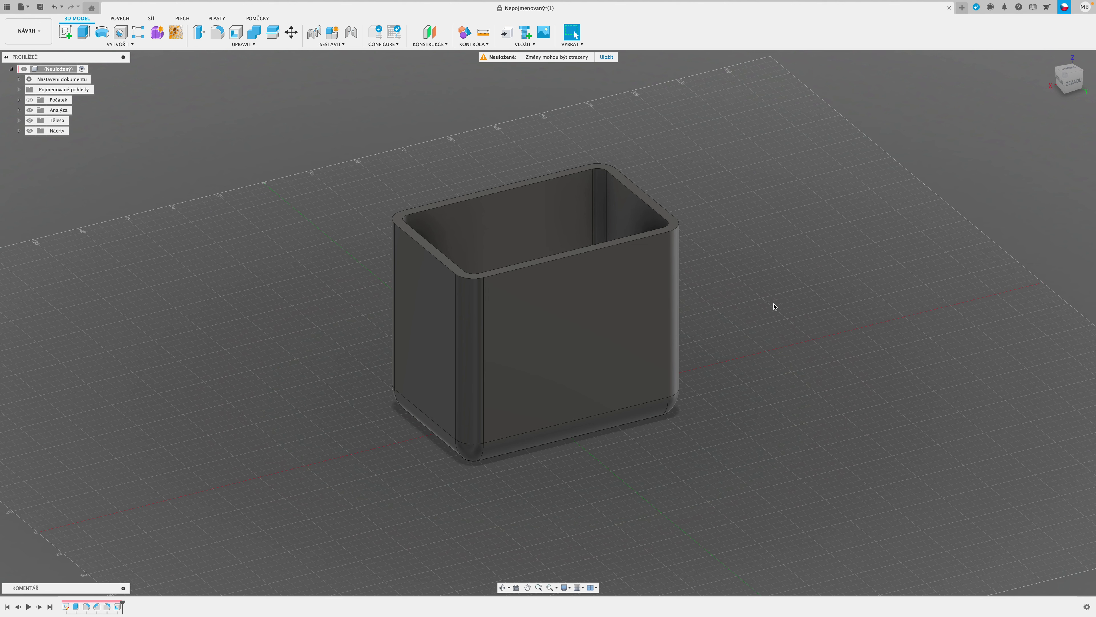